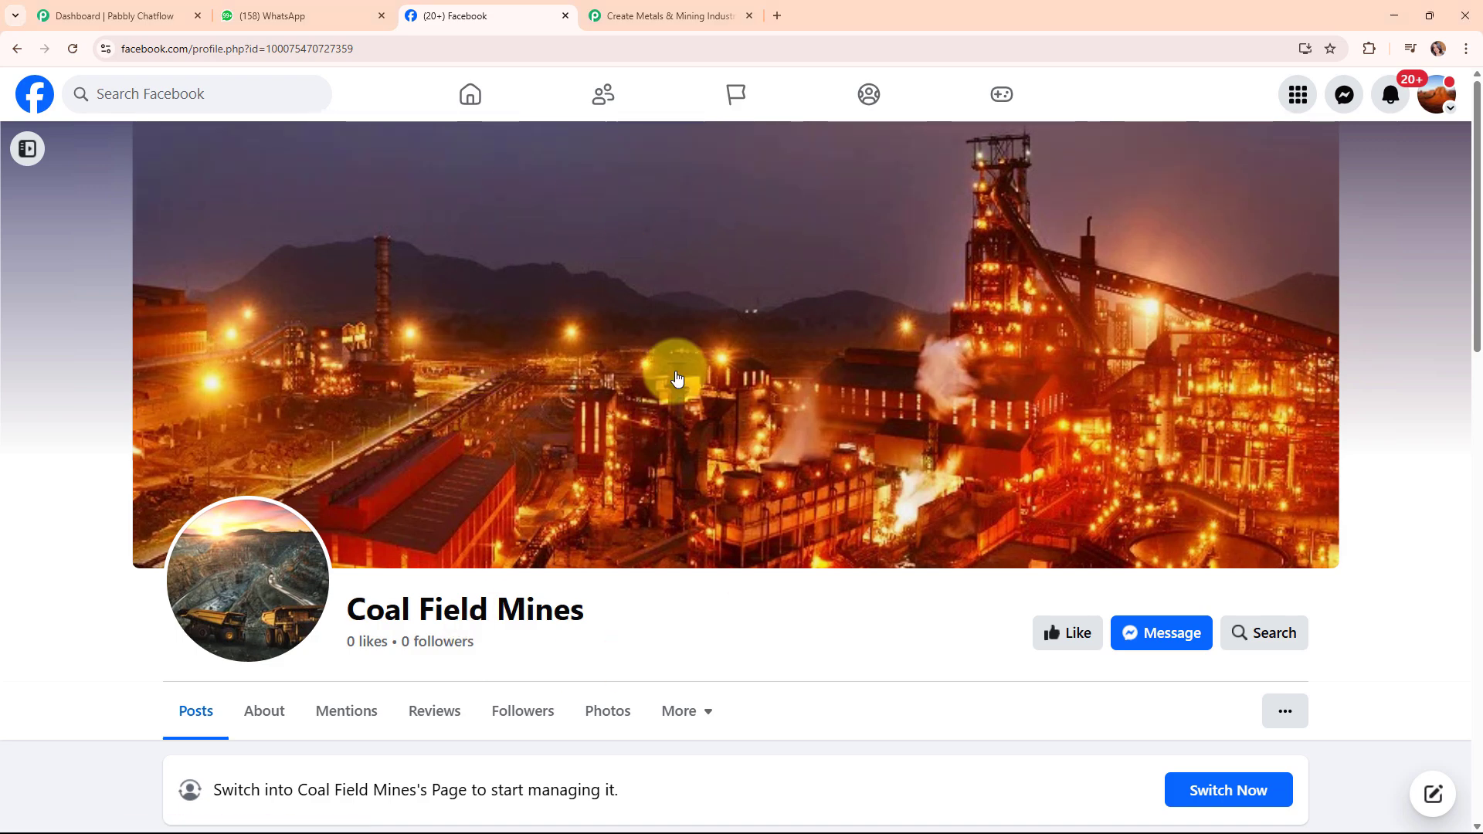
Switch to the Pabbly Connect workflow and review the Facebook Lead Ads trigger's page, lead form and received response
left_click(622, 15)
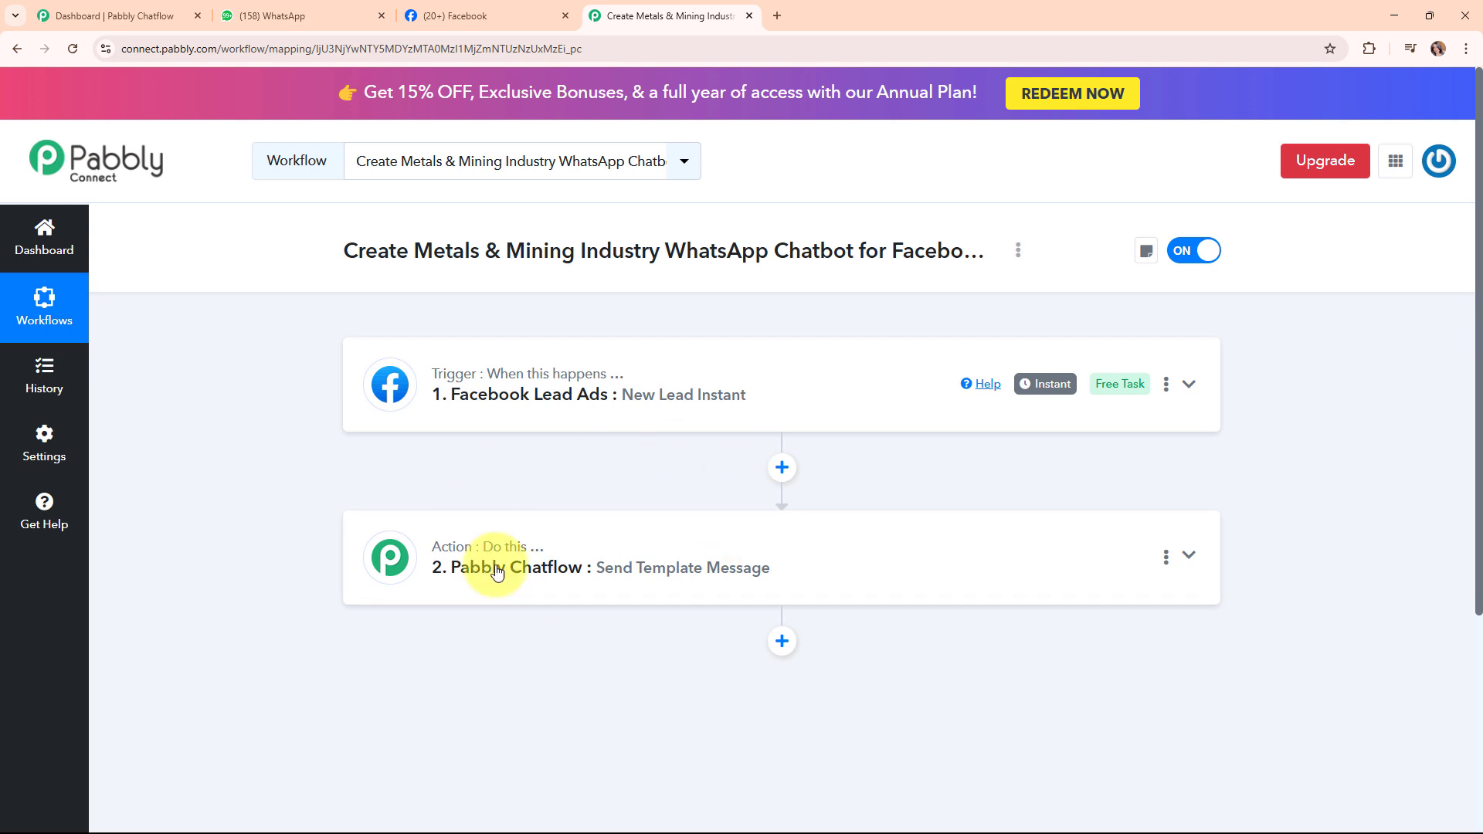
left_click(735, 389)
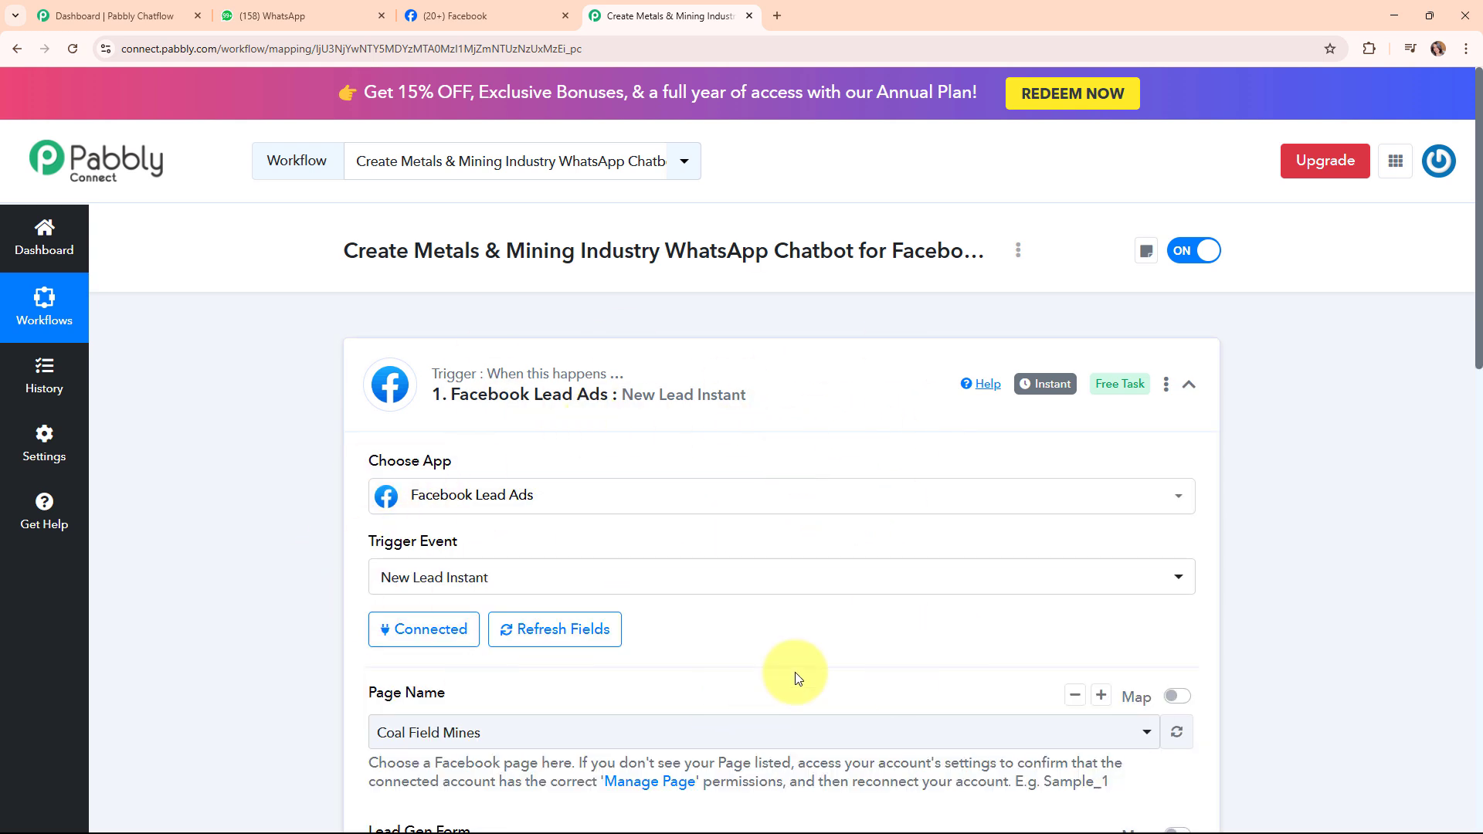
scroll(795, 672, "down", 4)
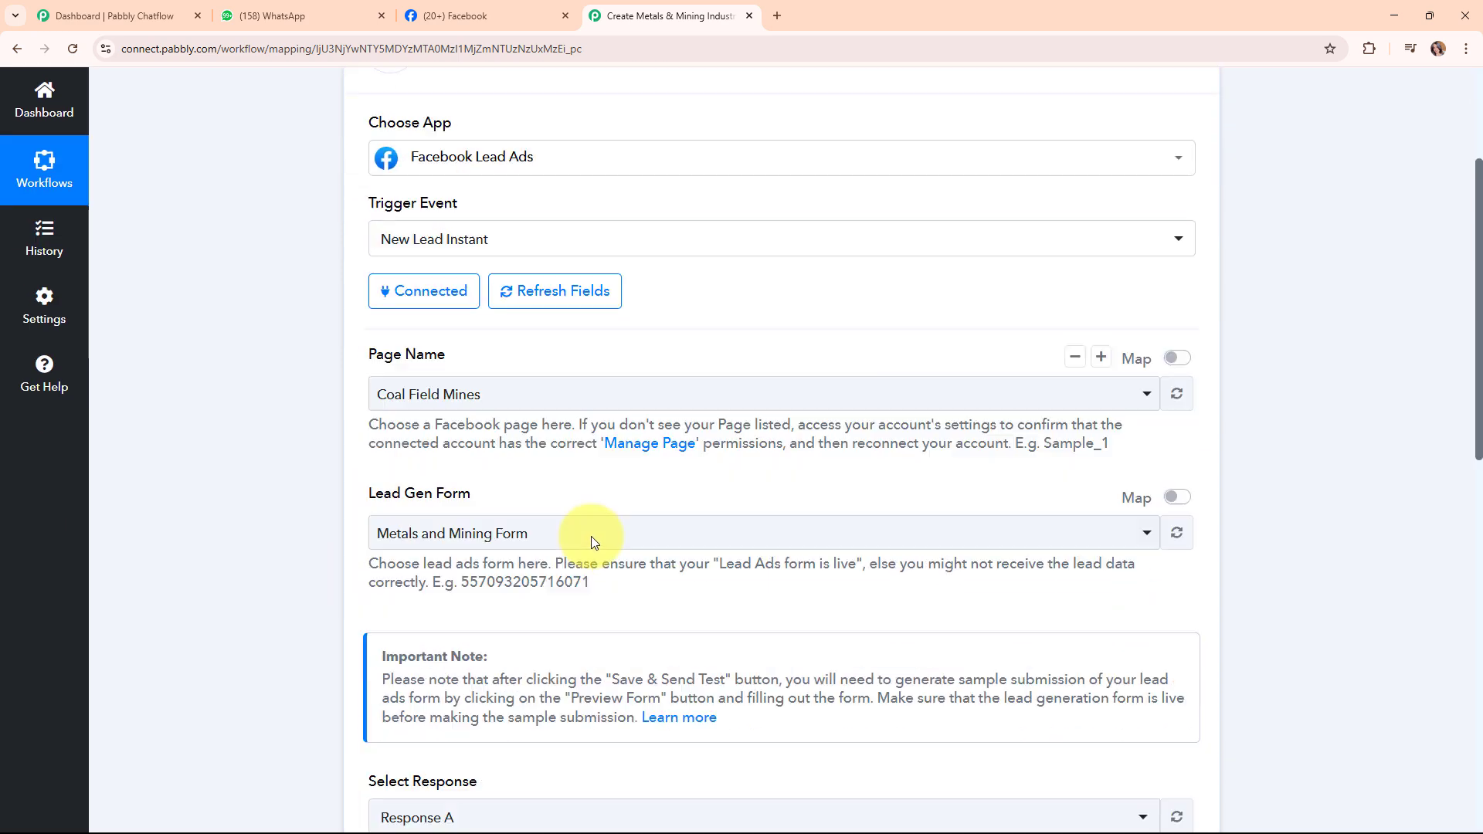
scroll(594, 541, "down", 6)
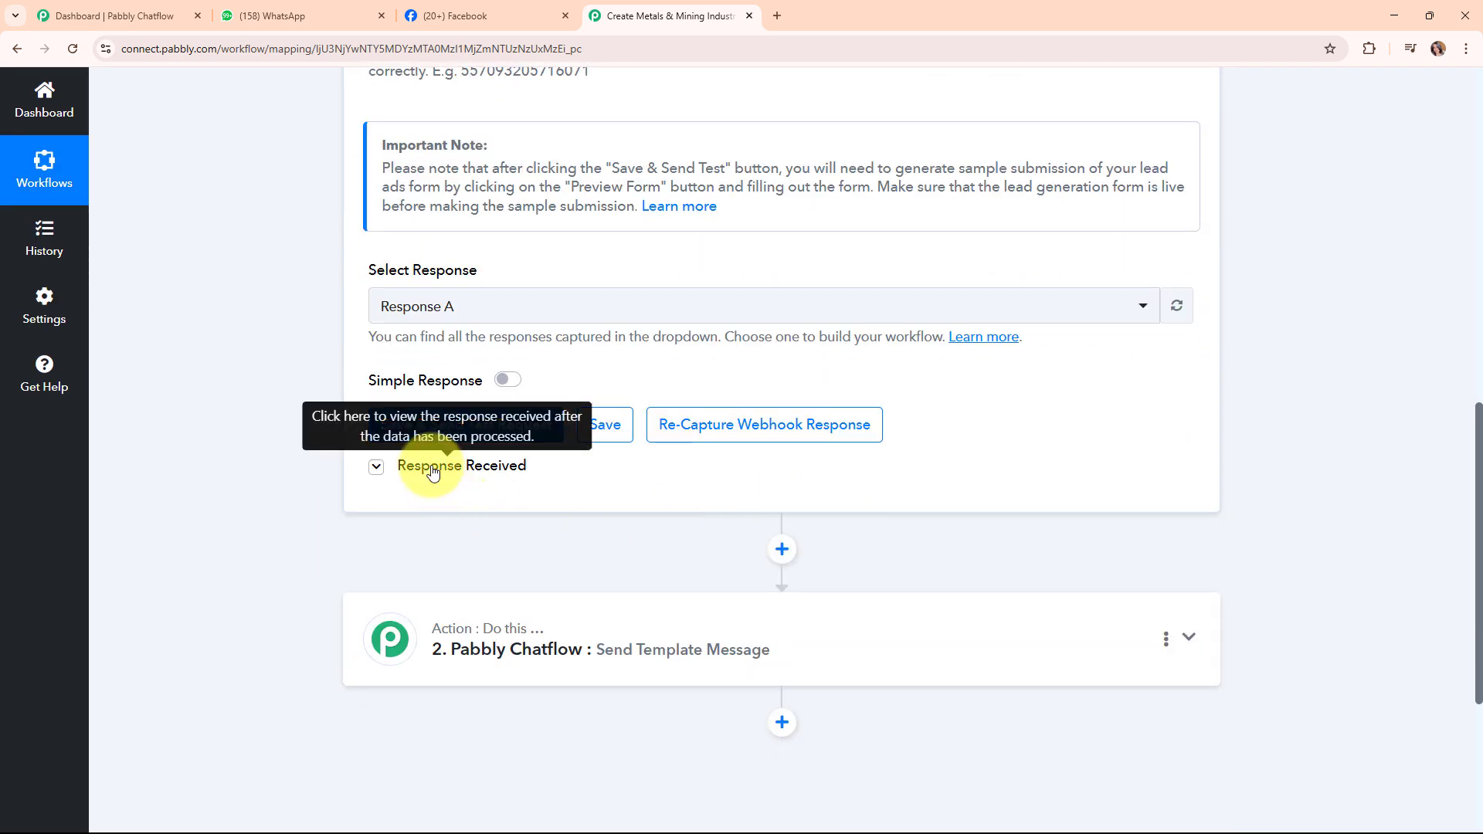
left_click(433, 473)
scroll(1080, 806, "down", 4)
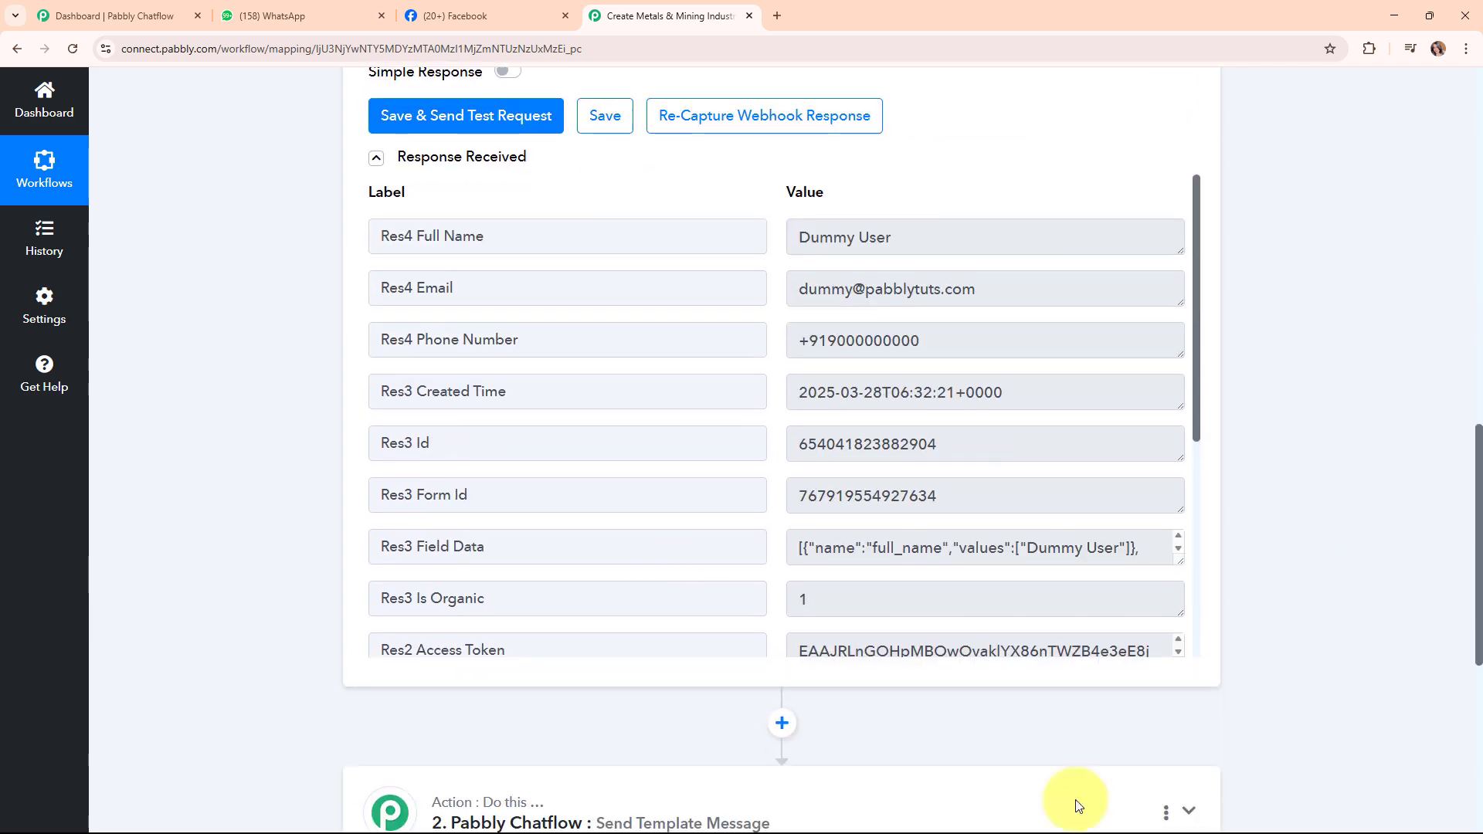
scroll(1217, 589, "down", 4)
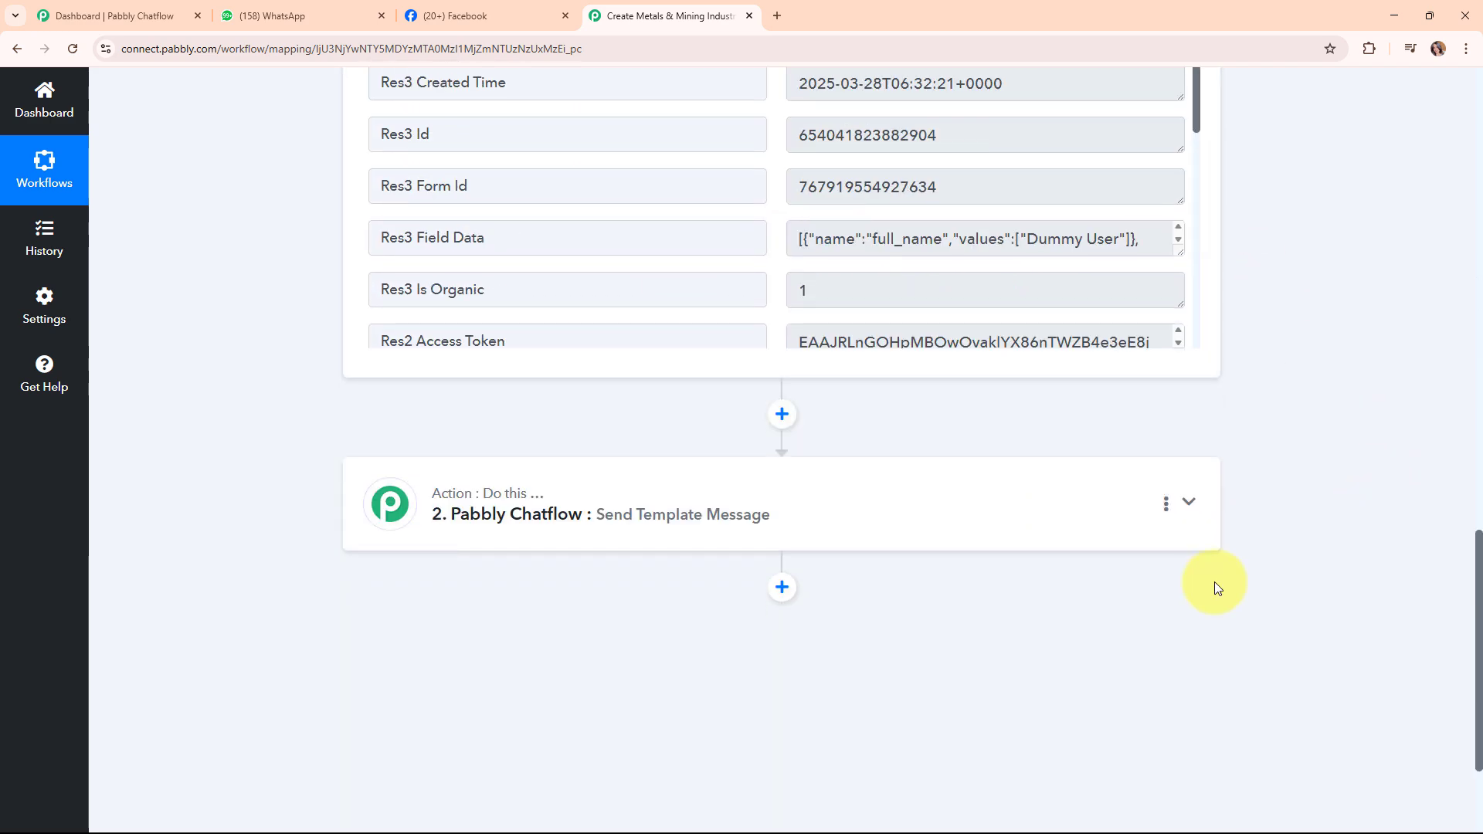
Review the Pabbly Chatflow Send Template Message action's settings, body parameter and received response
left_click(745, 497)
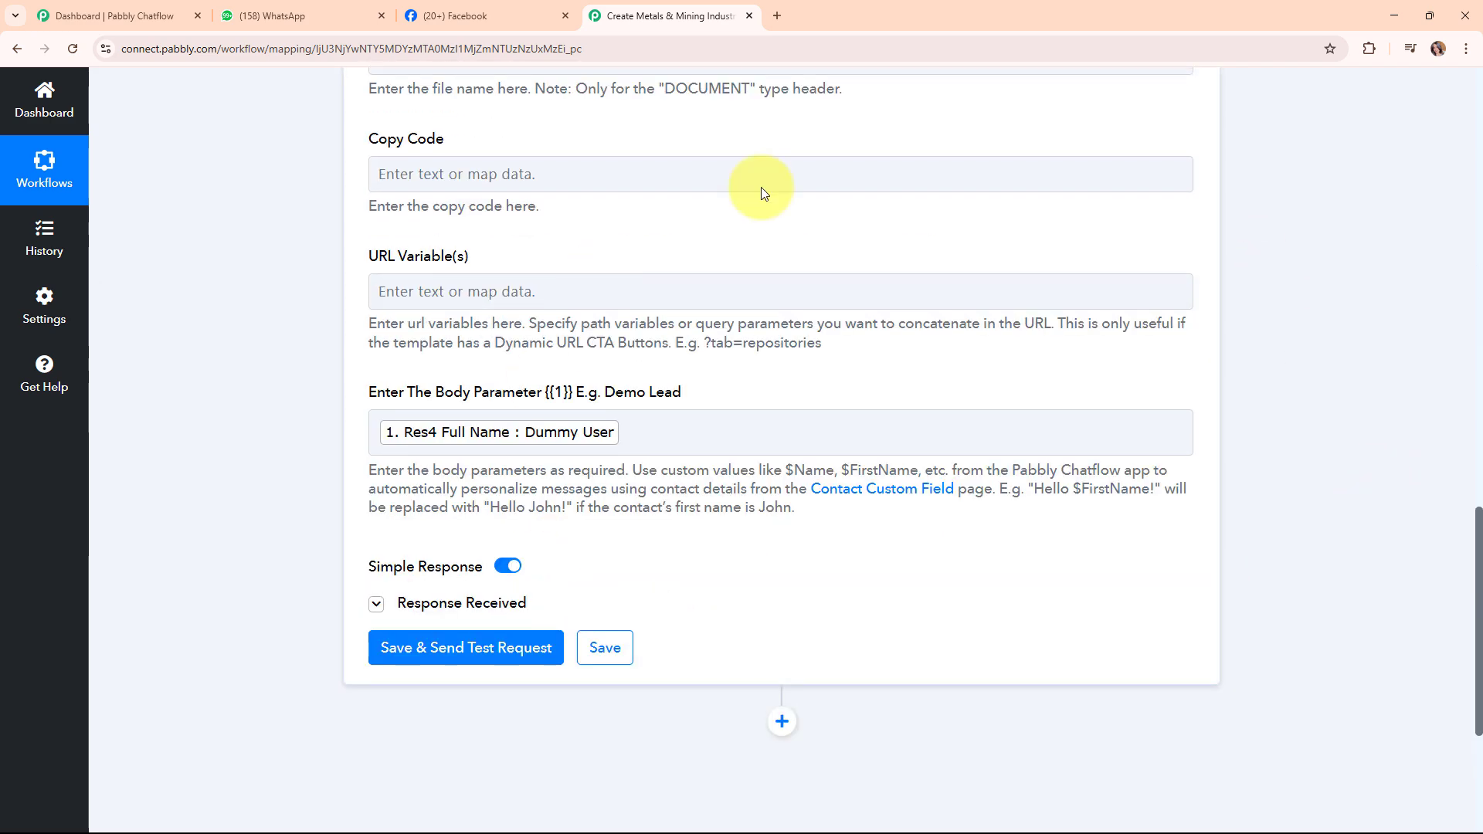
scroll(699, 363, "down", 15)
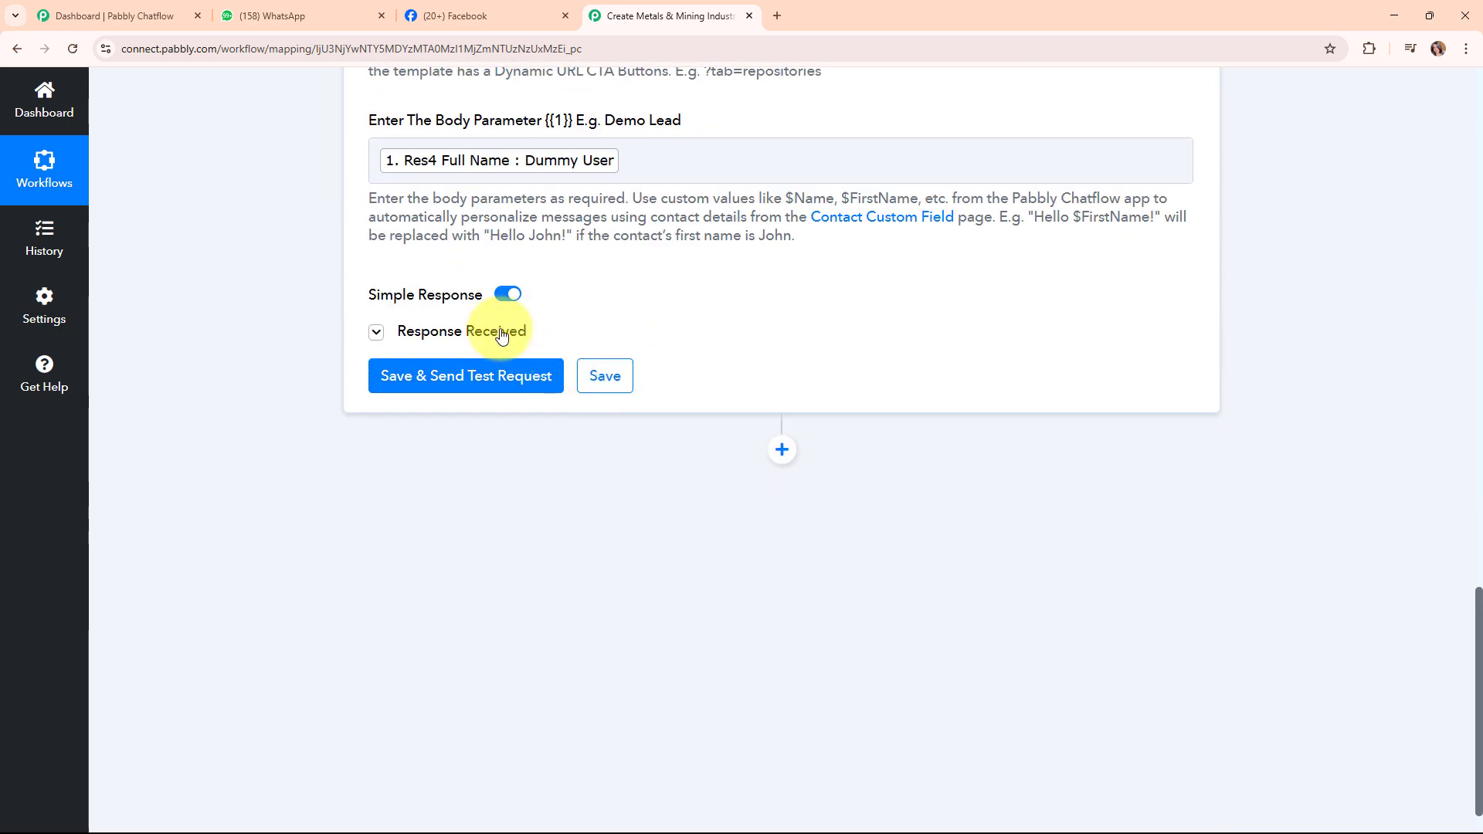
left_click(502, 334)
scroll(1415, 579, "up", 4)
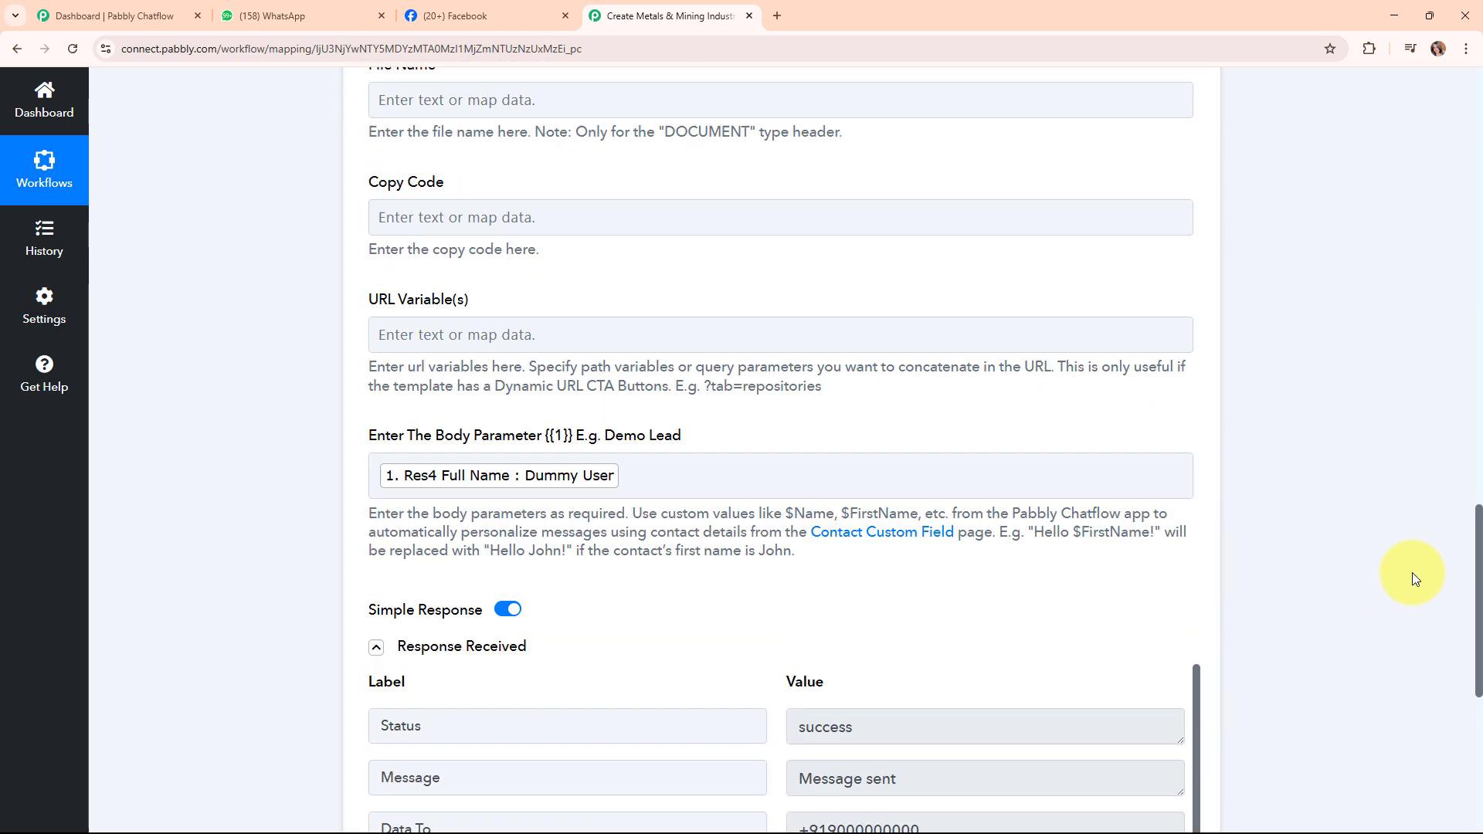
scroll(1415, 579, "up", 8)
Open the Pabbly Chatflow chat in WhatsApp and compare its welcome message with the workflow's template settings and the Facebook page
left_click(270, 16)
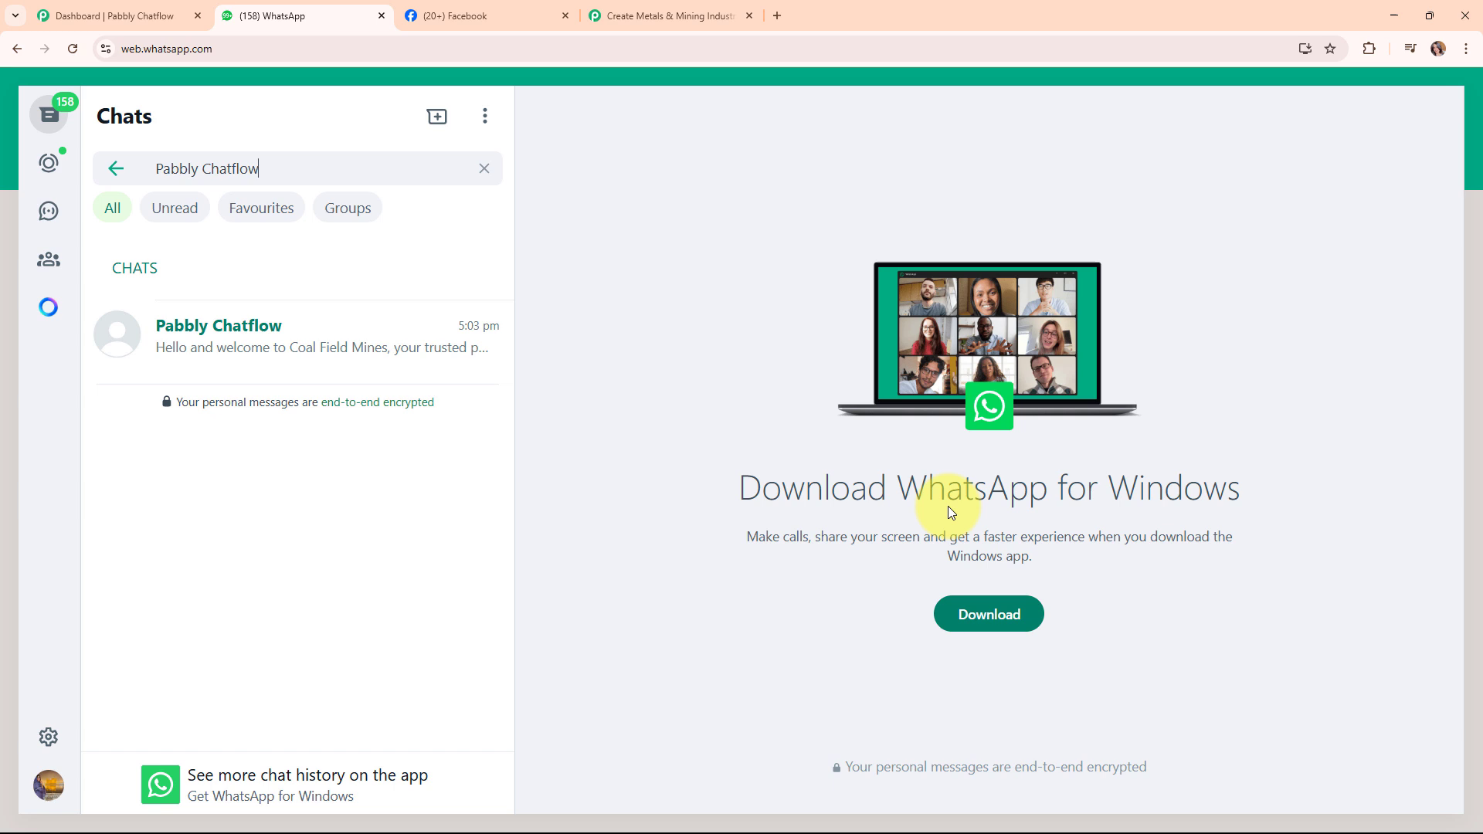
left_click(263, 334)
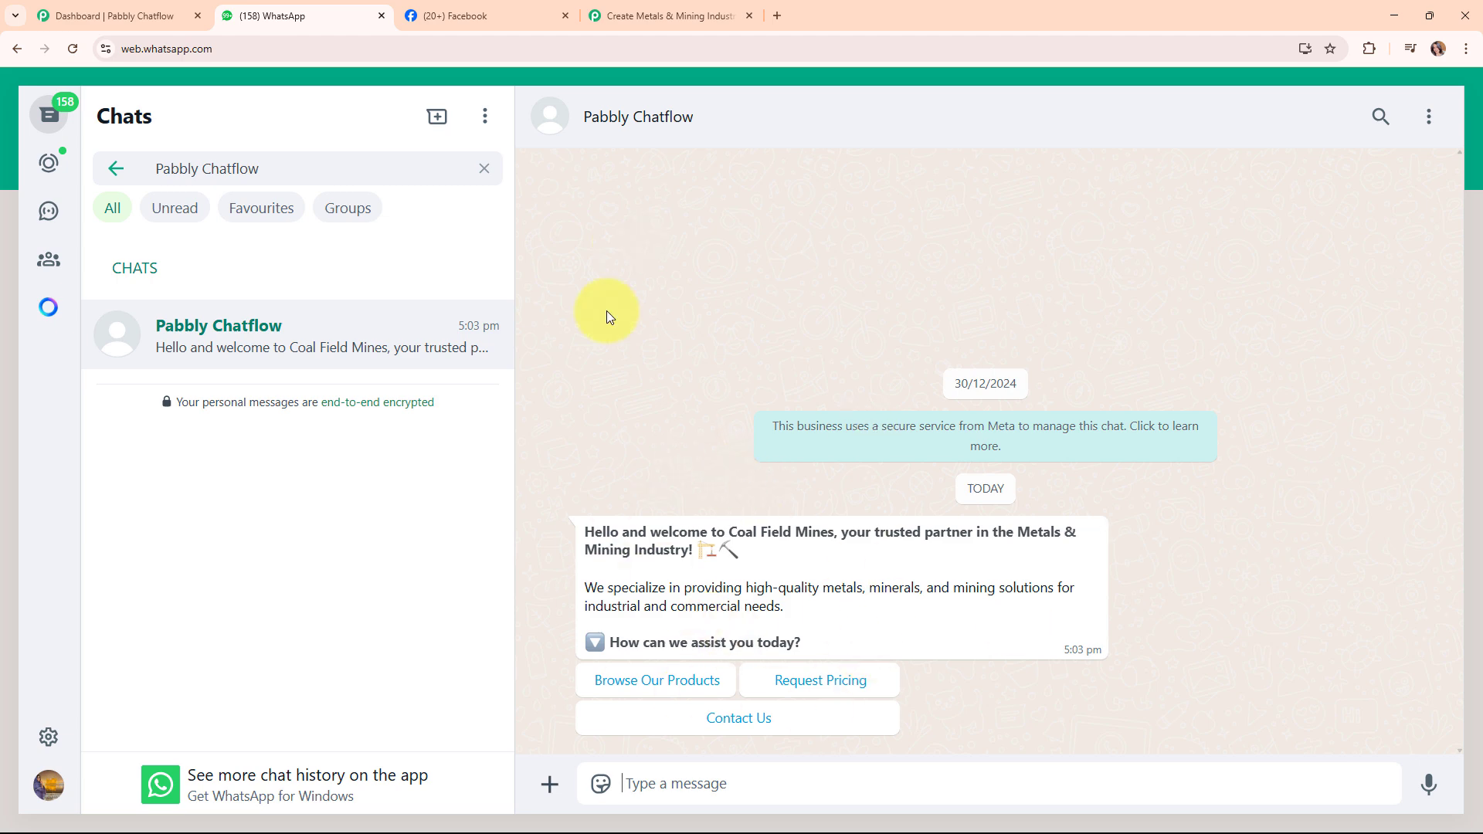
left_click(604, 22)
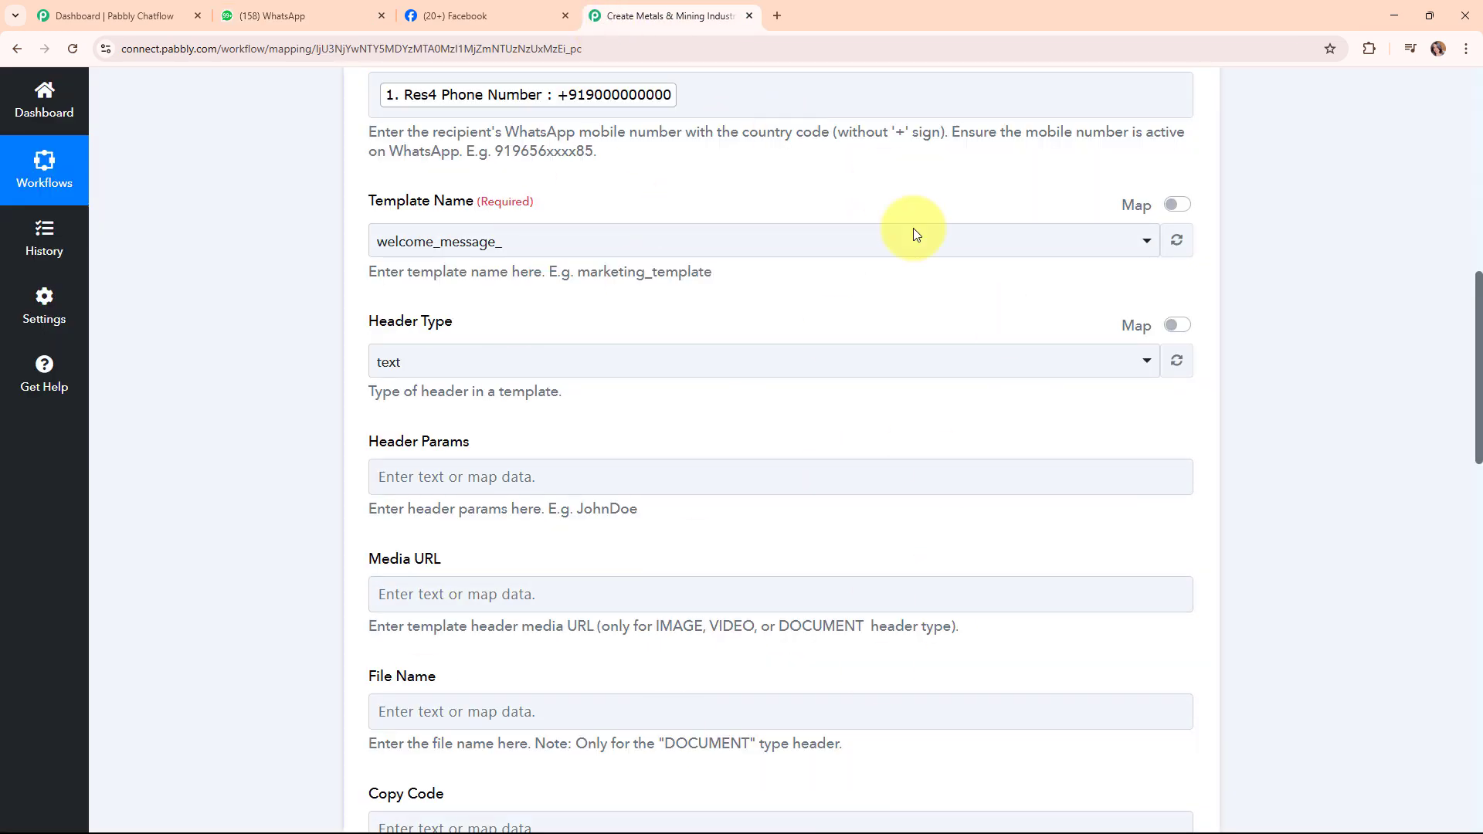
left_click(325, 16)
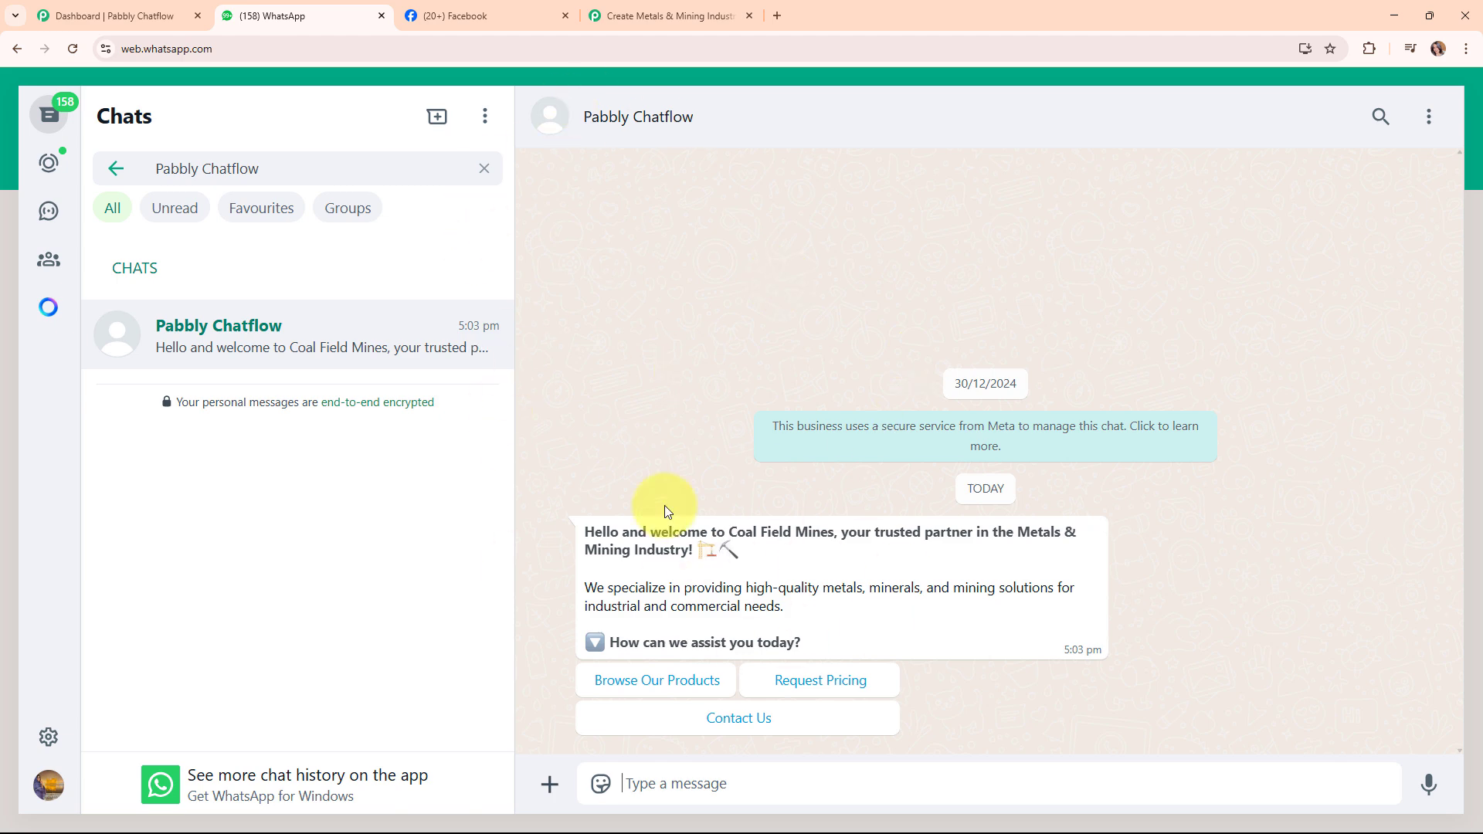
left_click(619, 16)
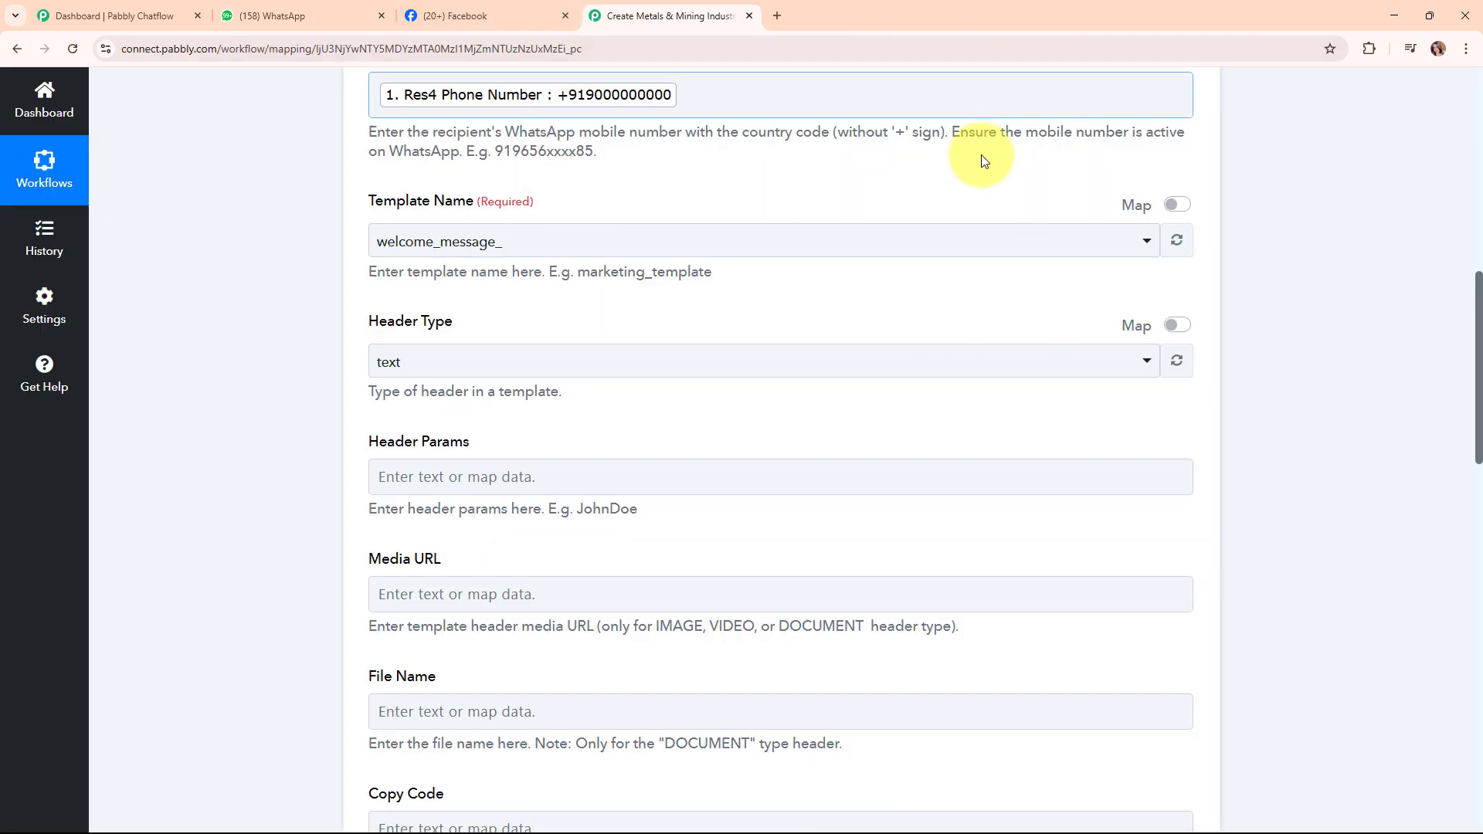
left_click(431, 8)
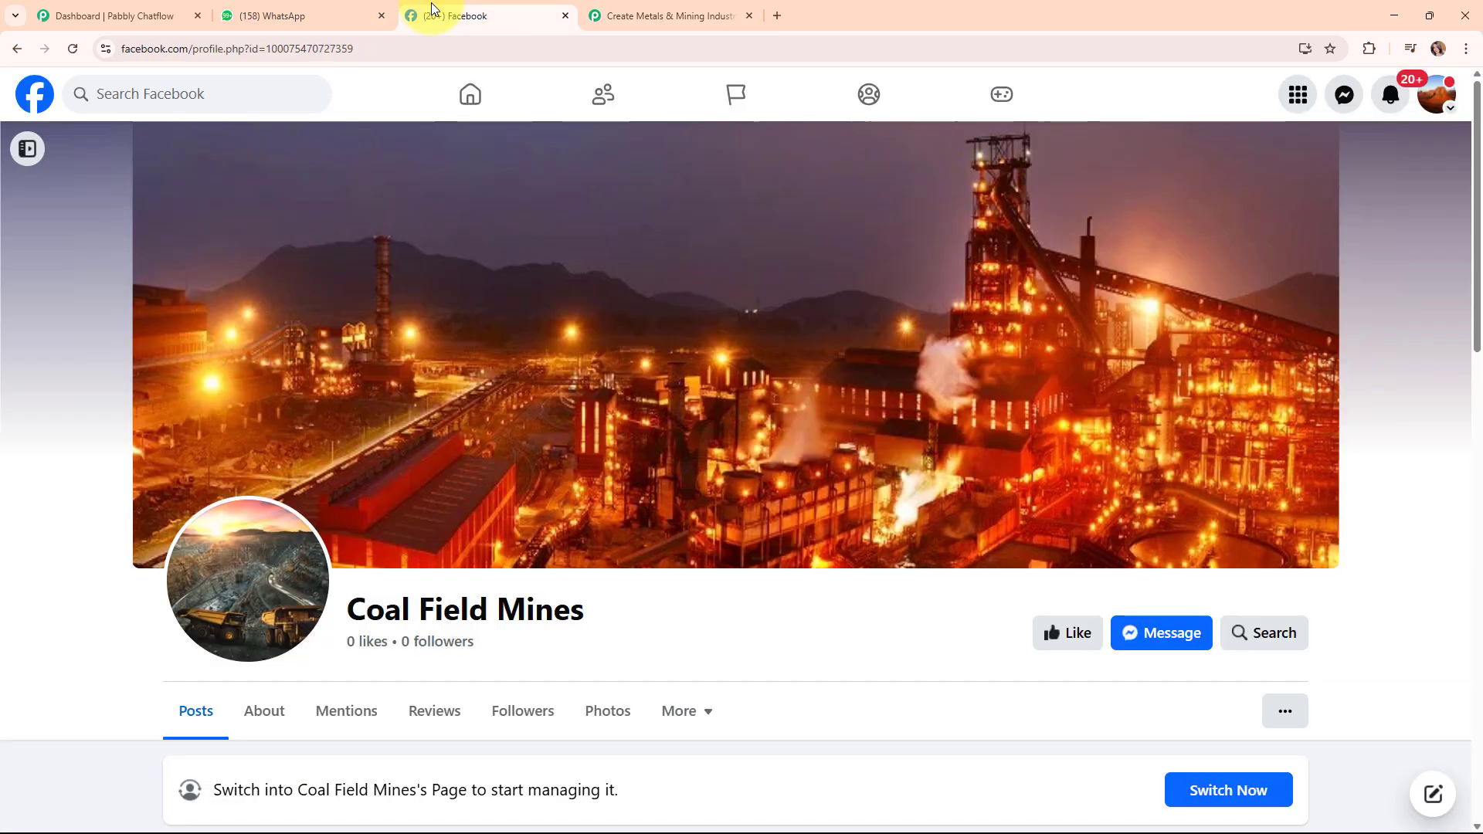
left_click(688, 9)
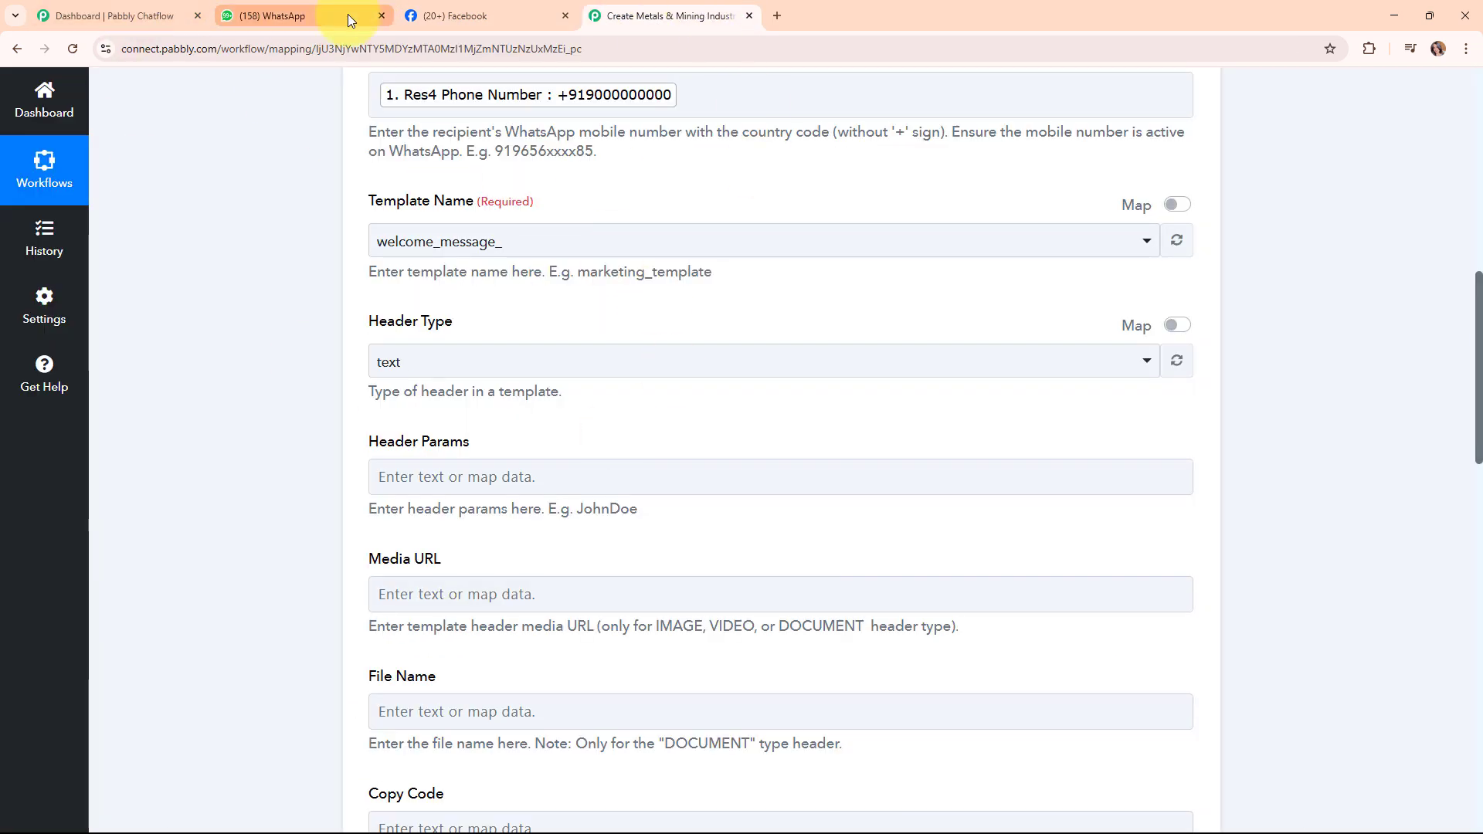
left_click(324, 15)
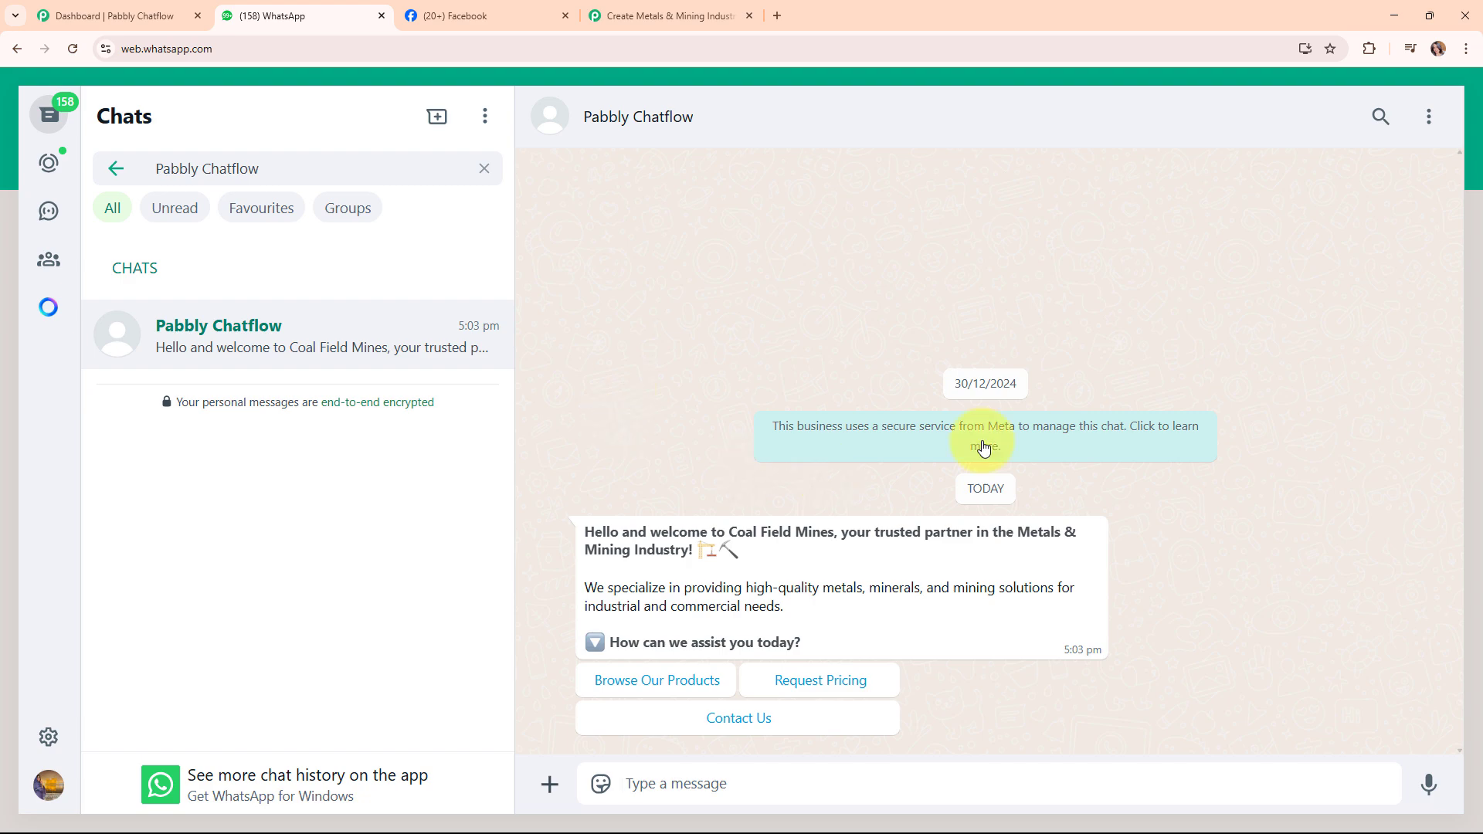
Switch to Pabbly Chatflow and add a new flow in the Flow Builder
left_click(70, 6)
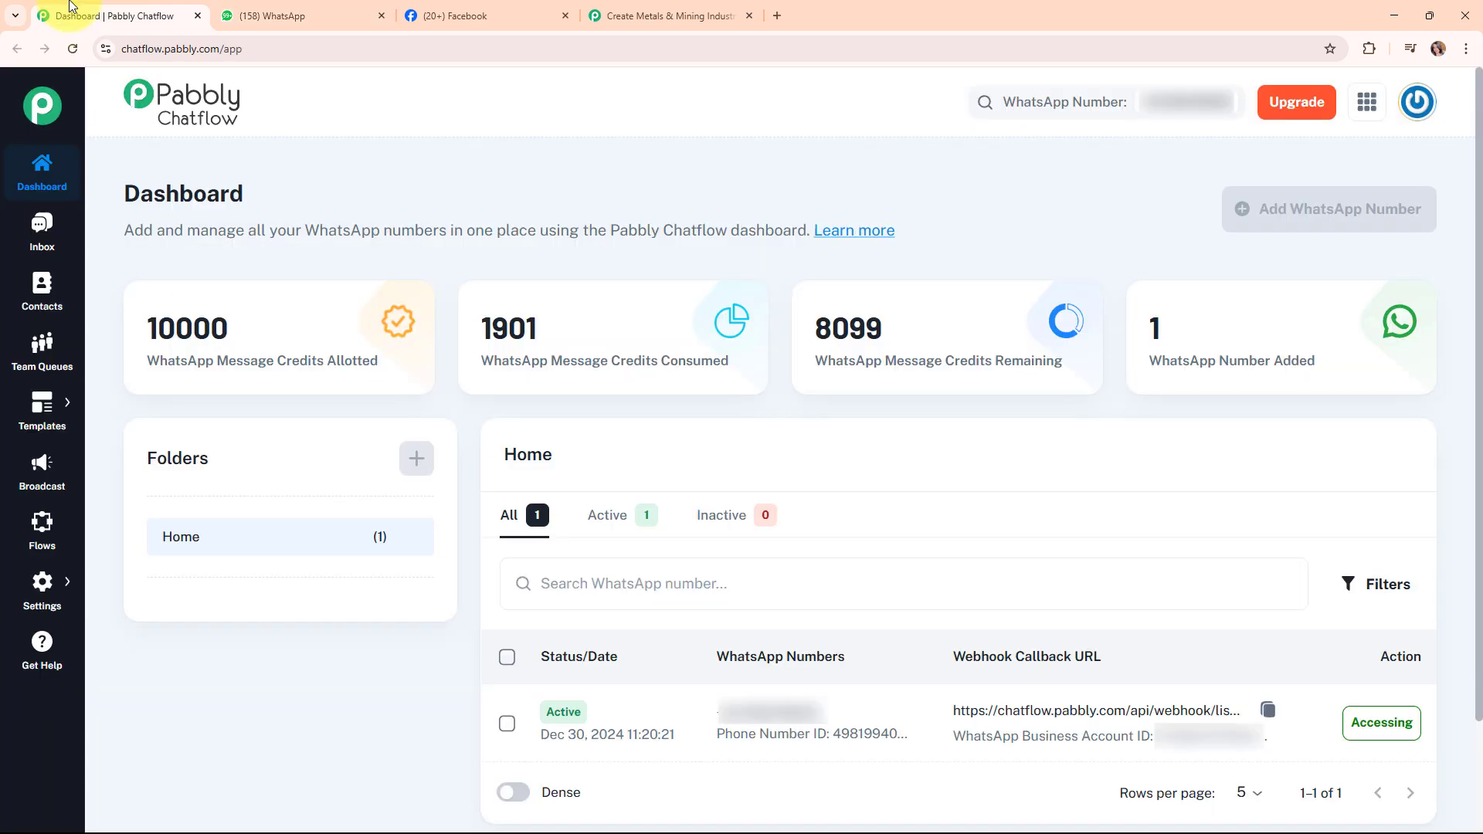
mouse_move(850, 392)
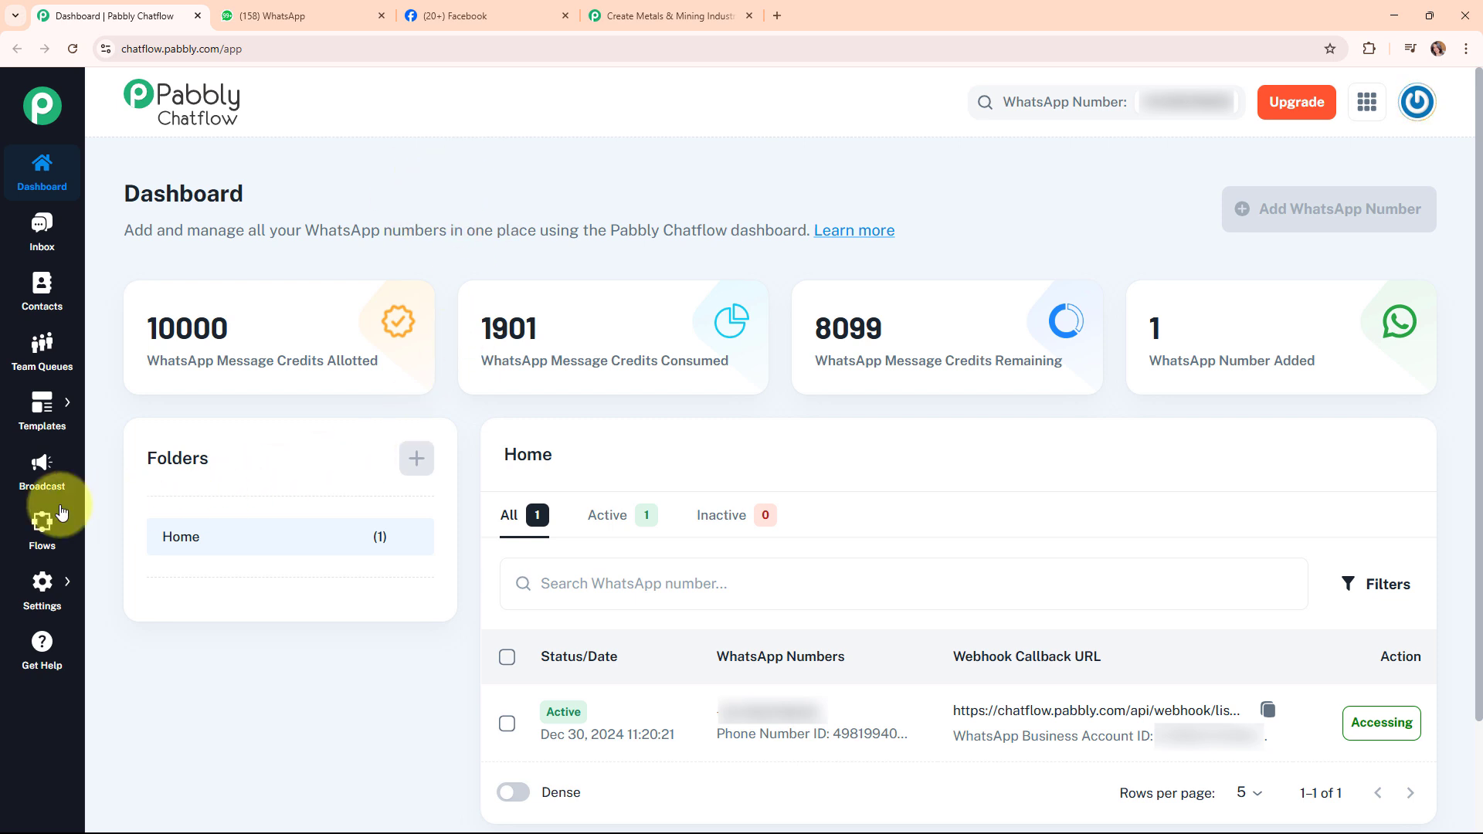
left_click(39, 527)
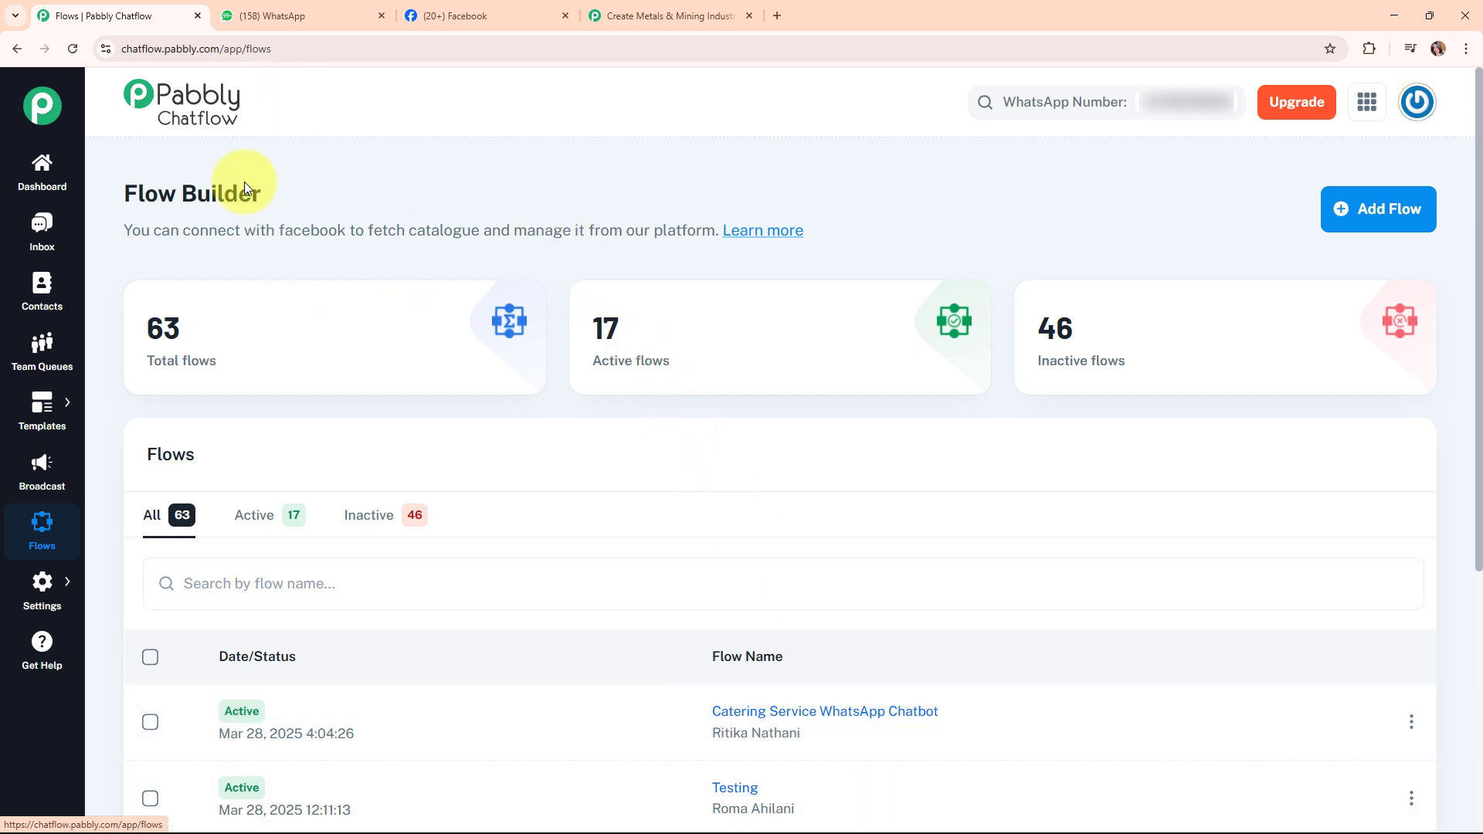
left_click(1389, 220)
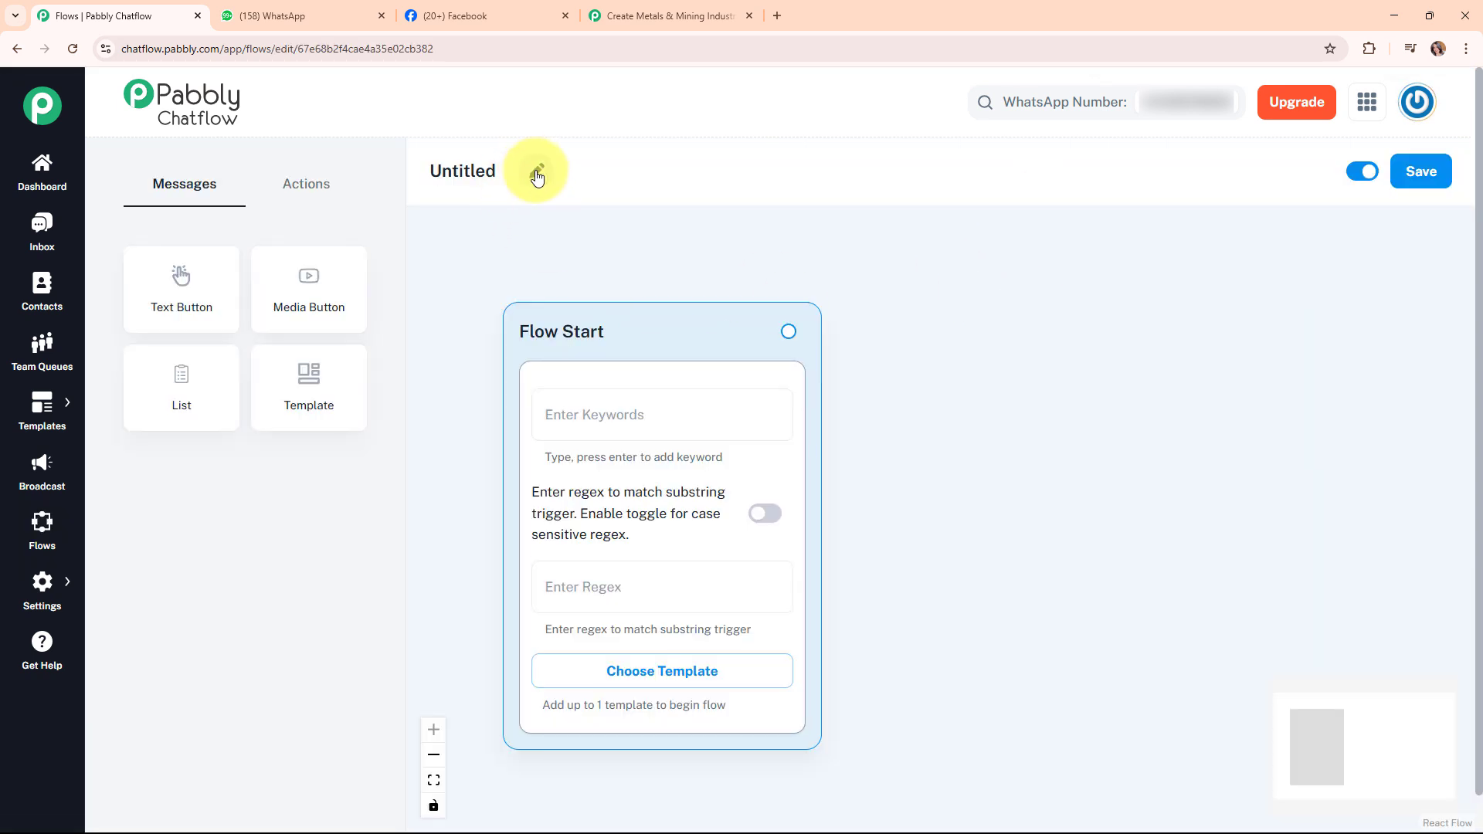
Rename the flow as Metals & Mining Industry and move the Flow Start node towards the canvas's upper-left corner
left_click(539, 171)
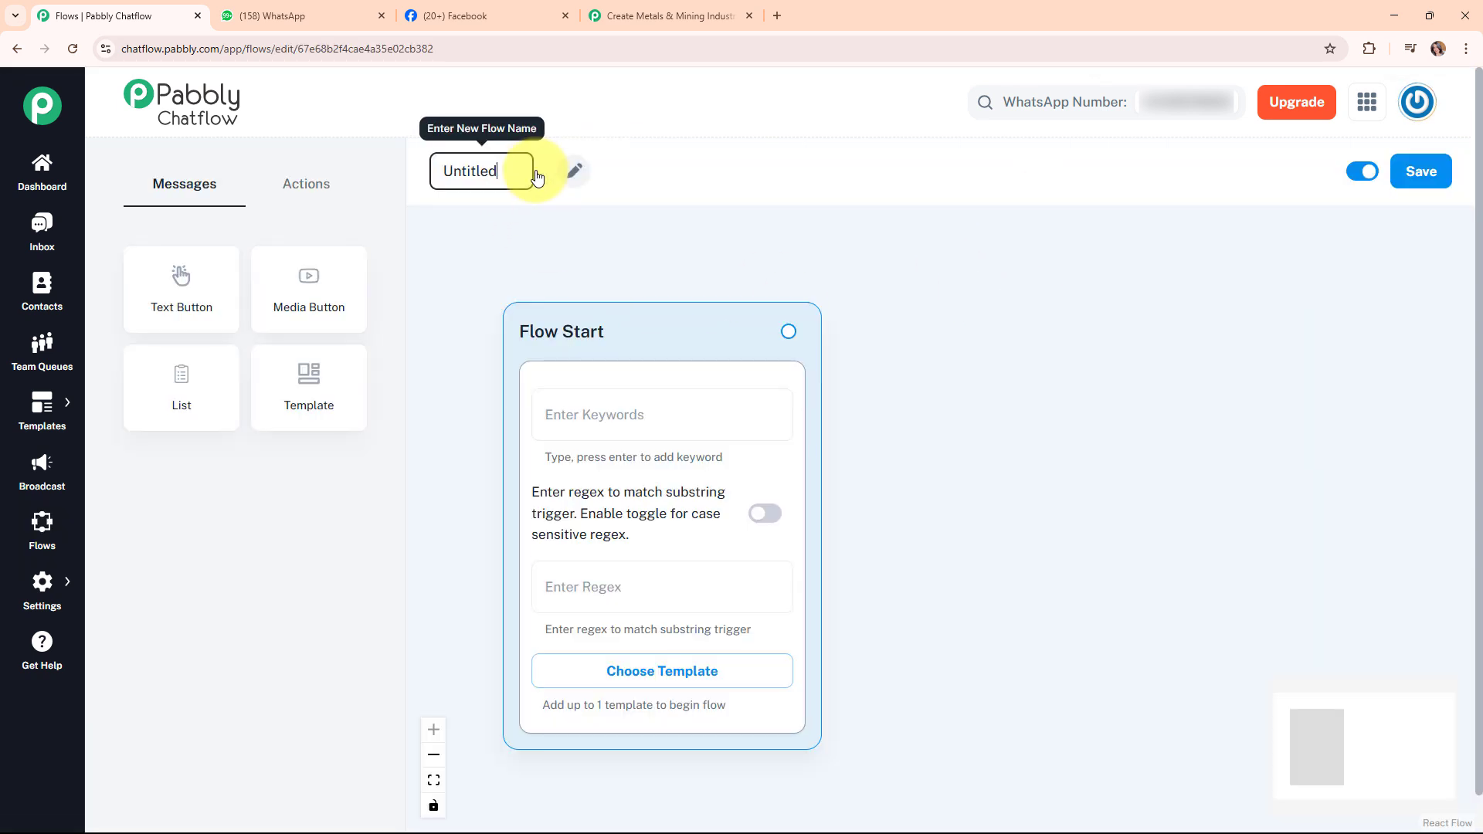
key("BackSpace")
key("BackSpace")
key("BackSpace")
key("BackSpace")
key("BackSpace")
key("BackSpace")
key("BackSpace")
key("BackSpace")
key("BackSpace")
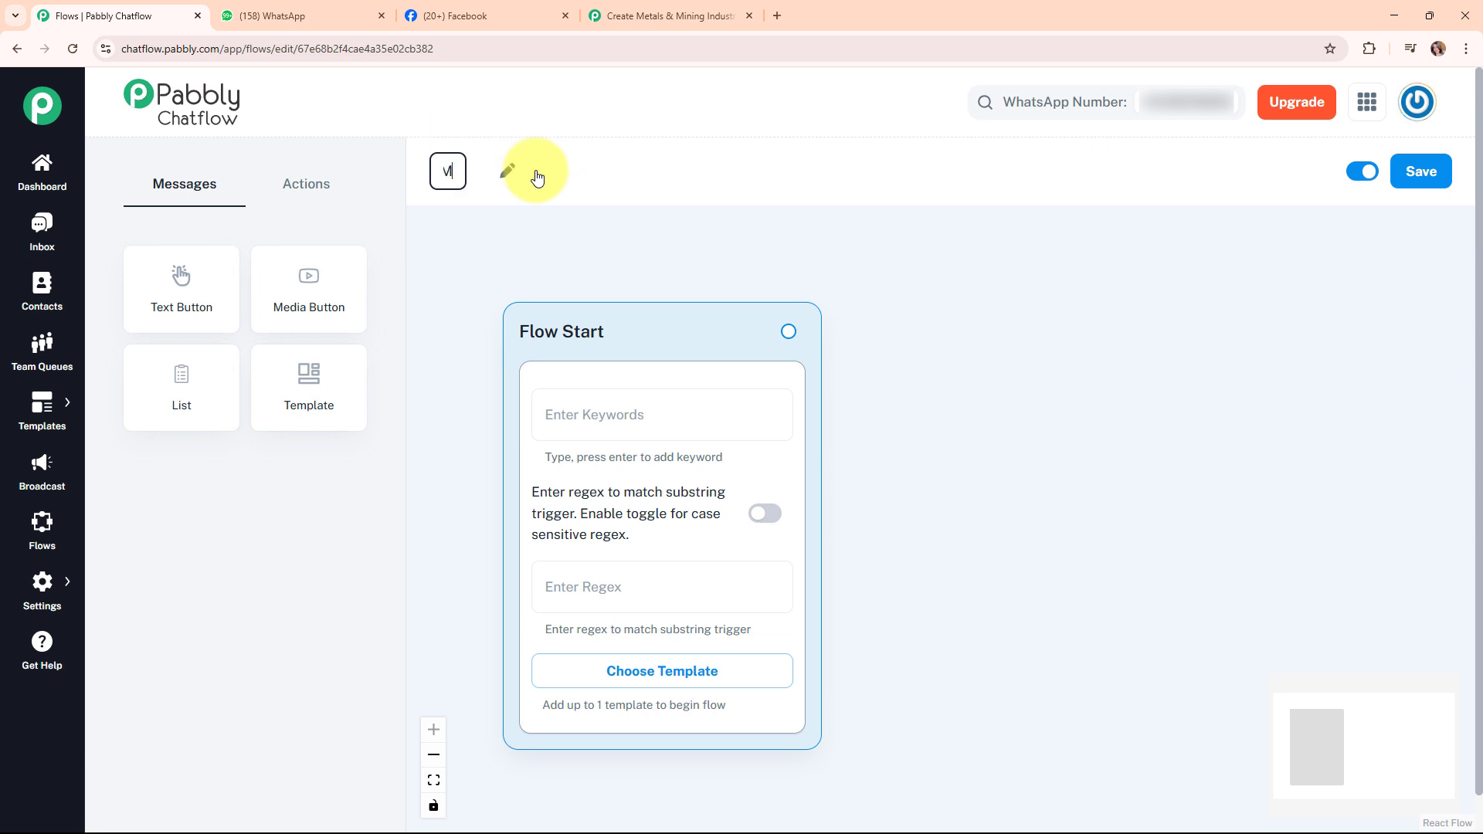
type("Metals & Mining Industry")
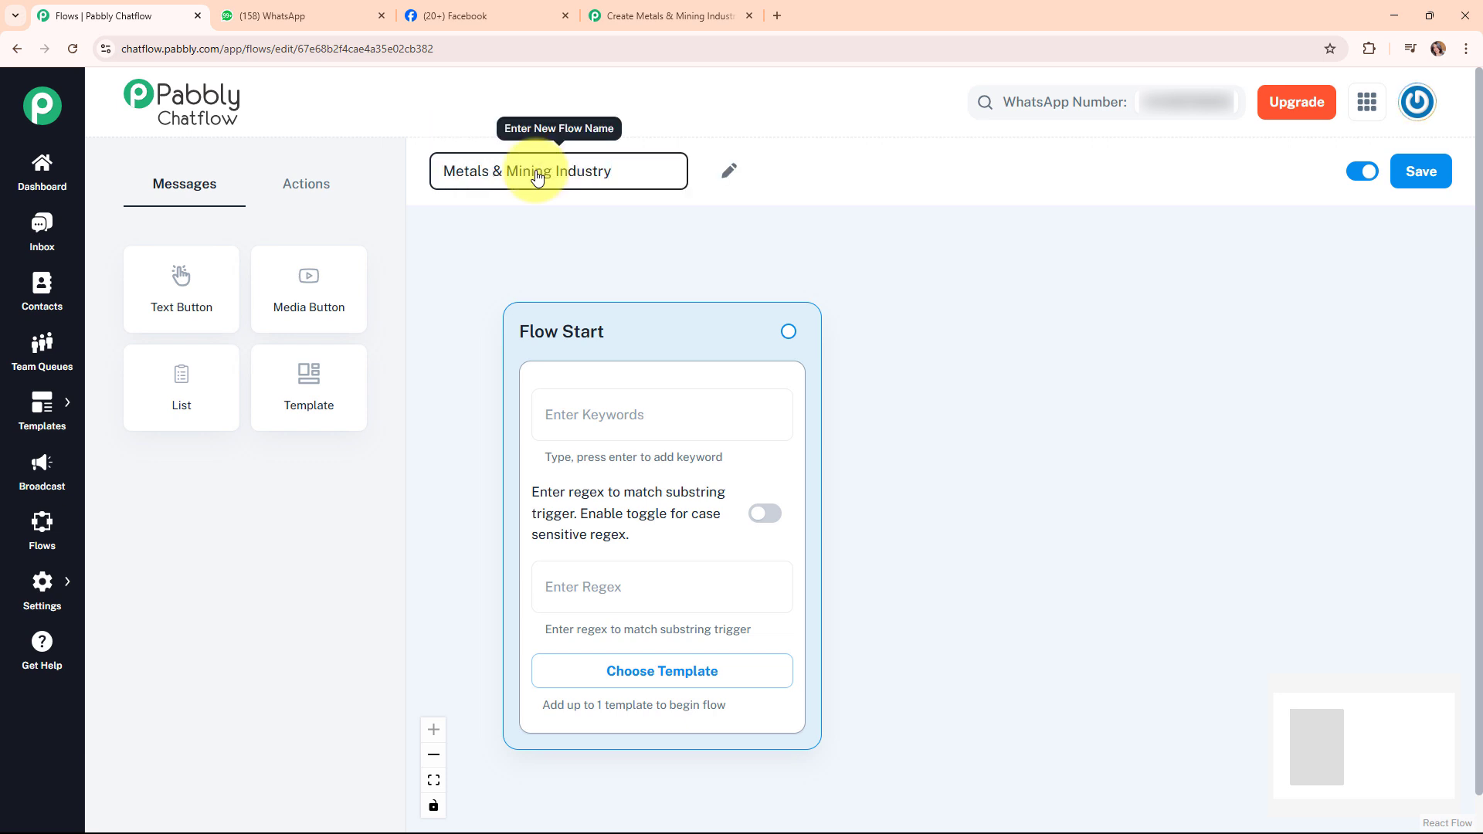
left_click(748, 252)
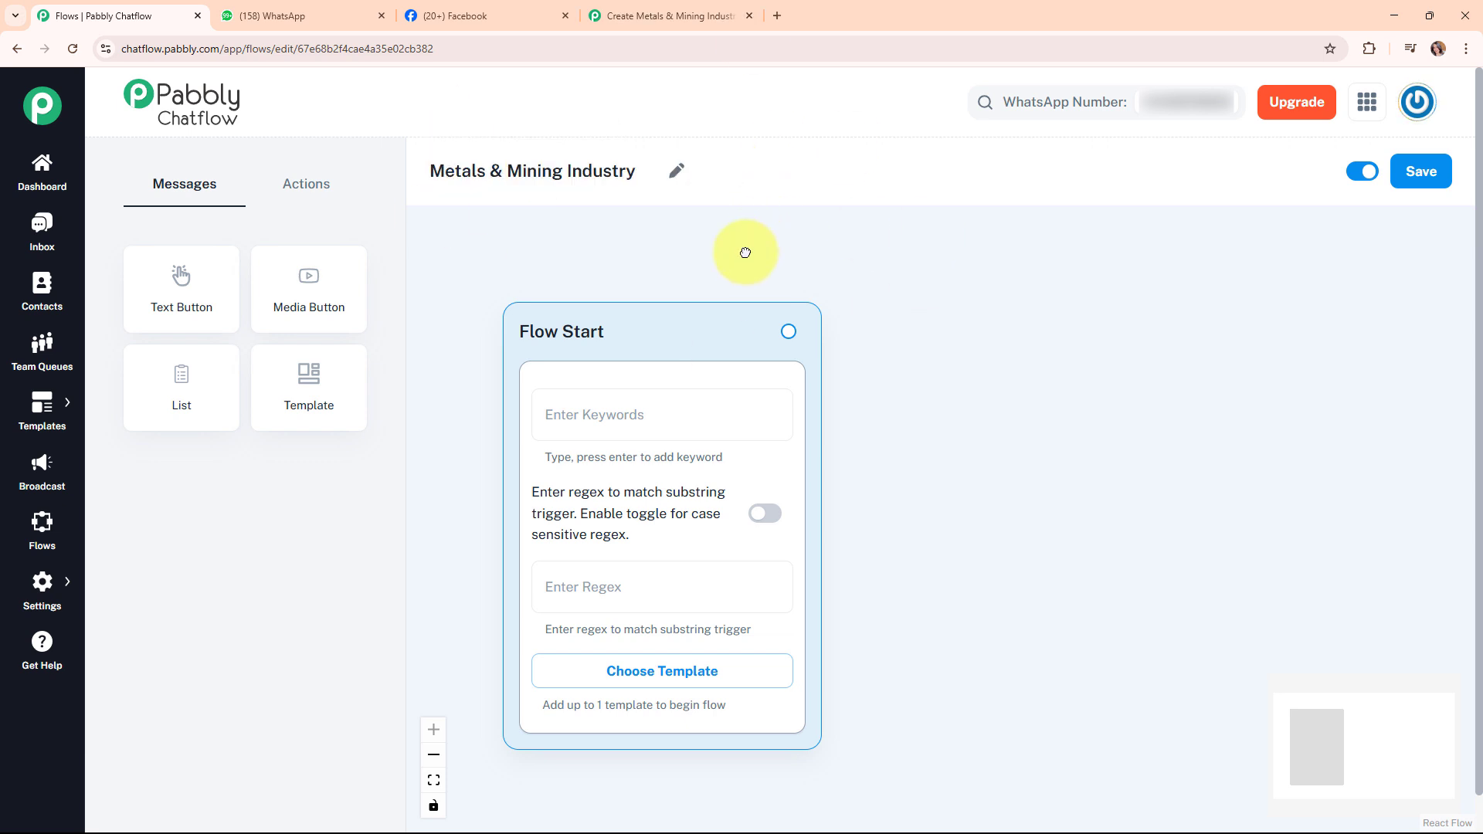
left_click_drag(623, 332, 548, 257)
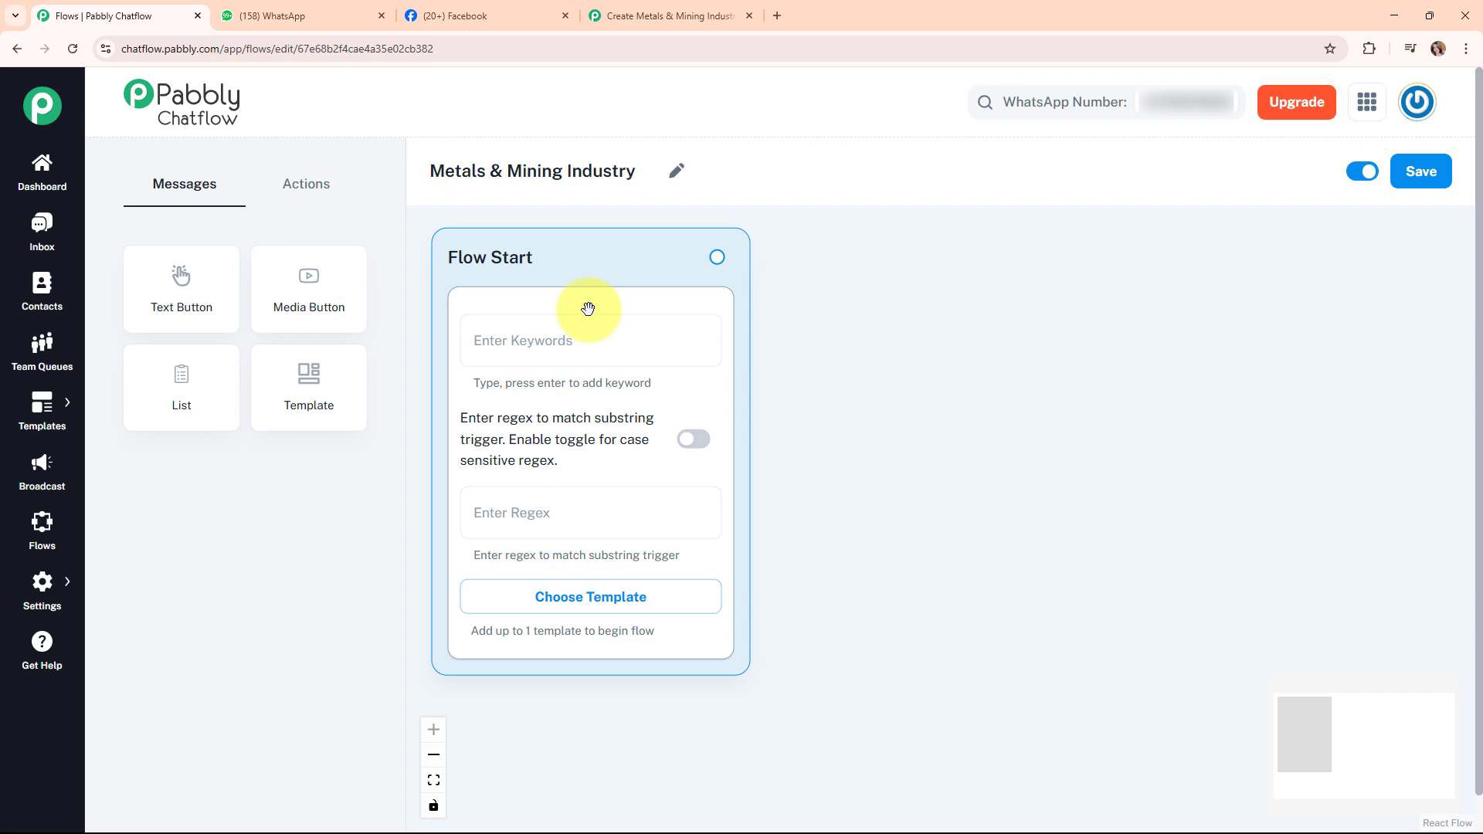
Check the template message settings in the Pabbly Connect workflow against the welcome message in WhatsApp
left_click(626, 17)
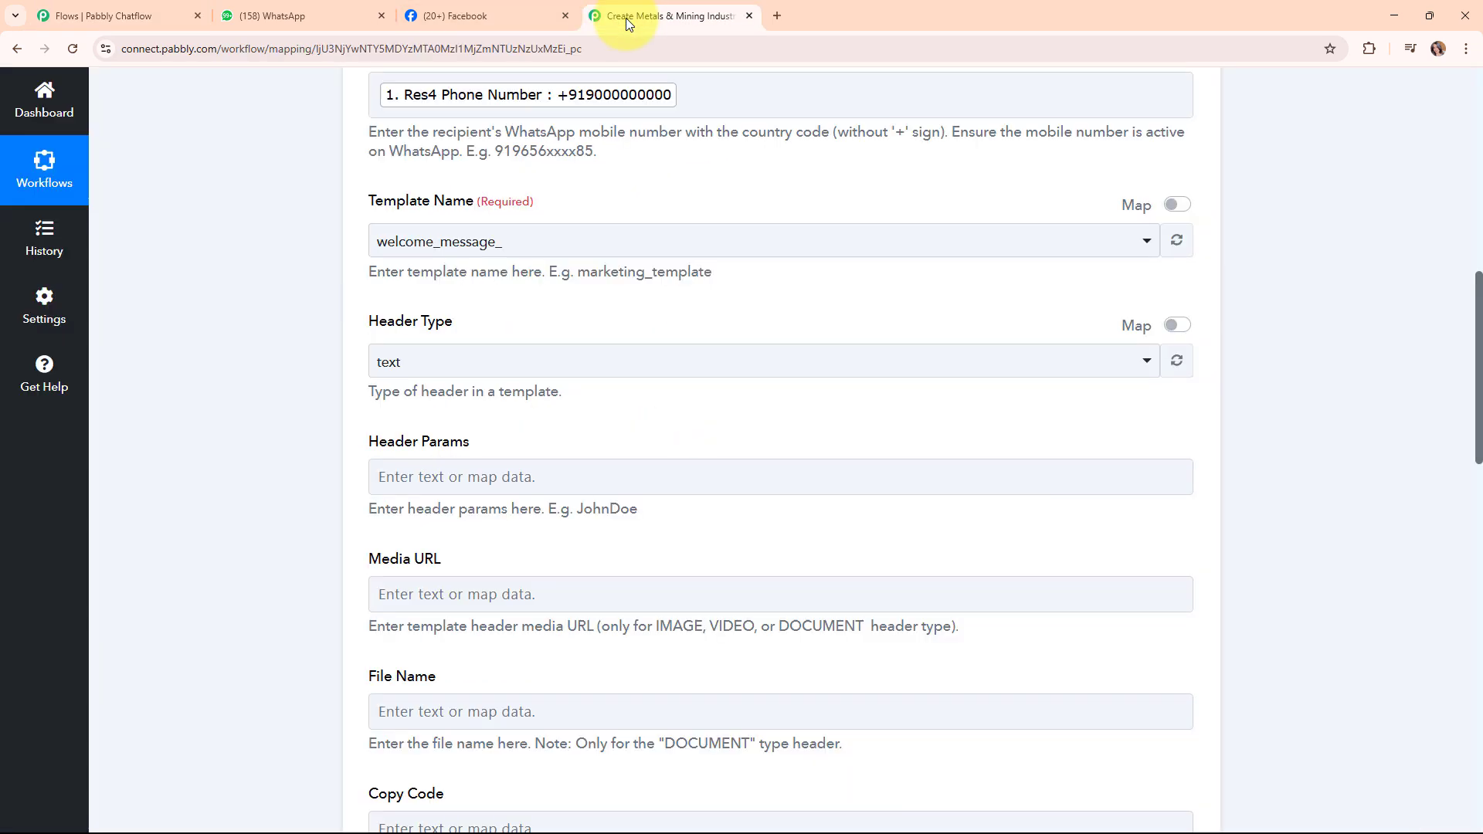
left_click(268, 8)
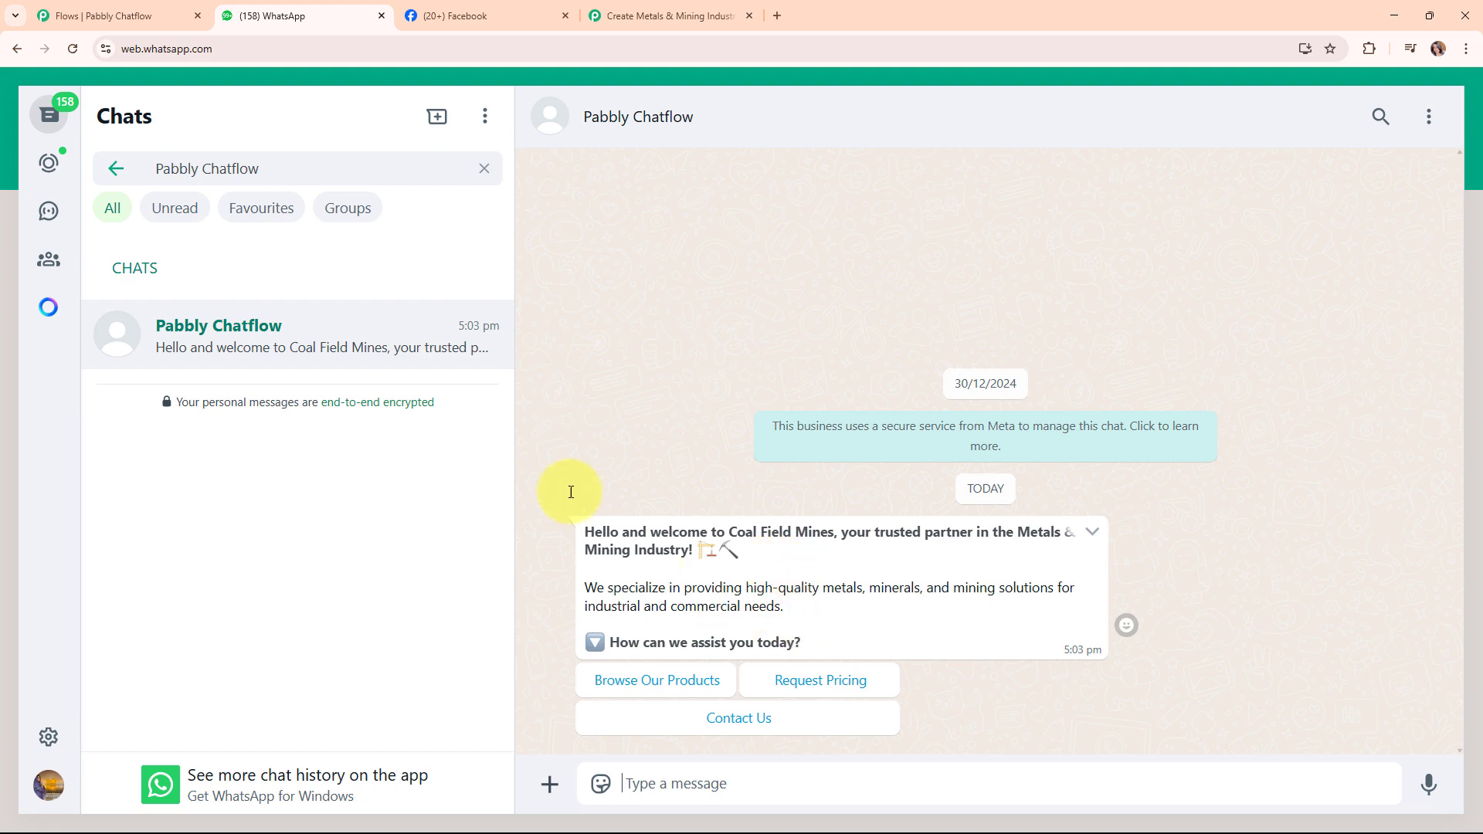
left_click(628, 11)
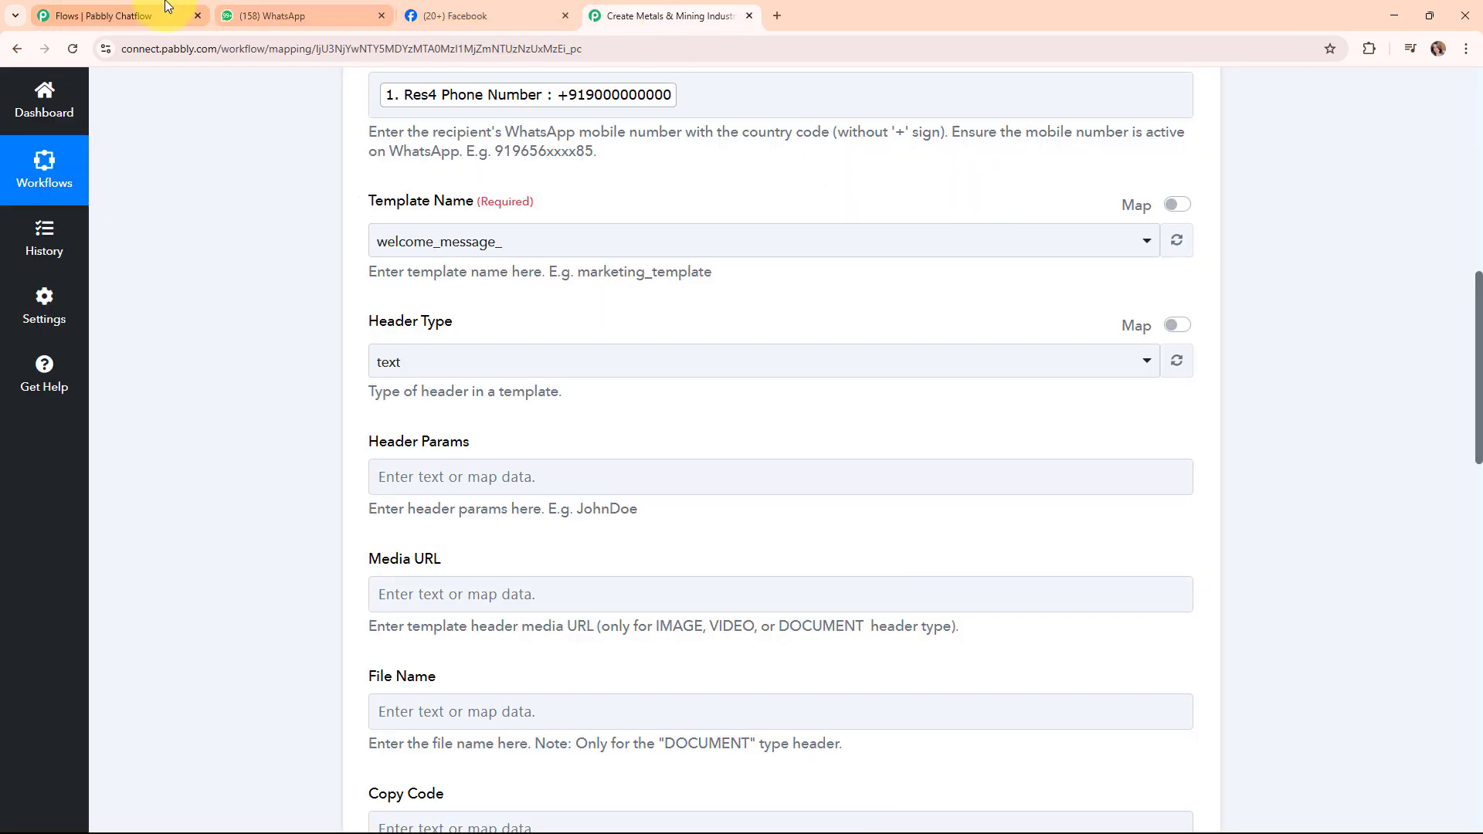
Return to the flow in Pabbly Chatflow and choose metals_and_mining as the Flow Start node's template
left_click(131, 15)
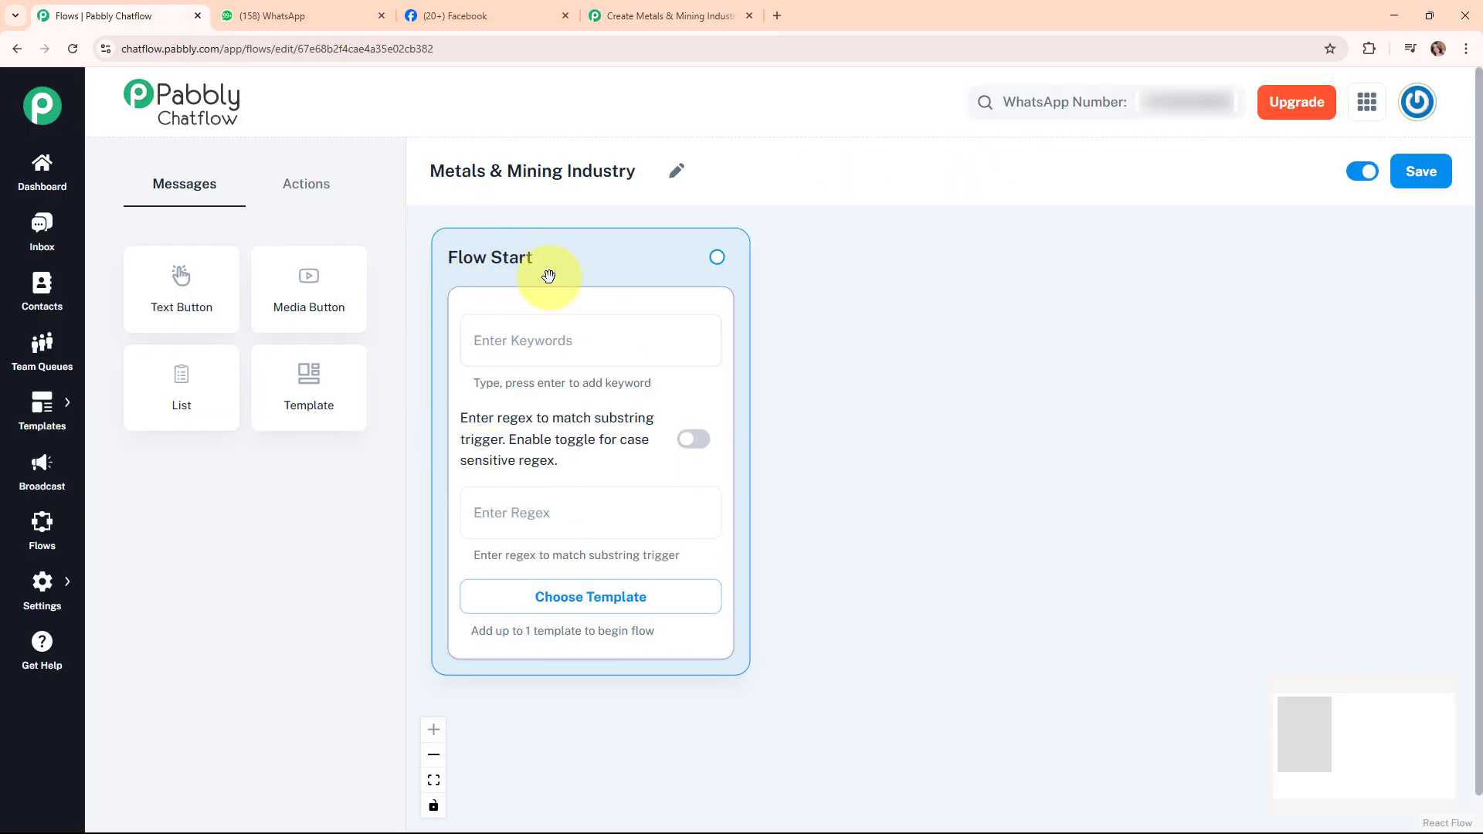
left_click(572, 603)
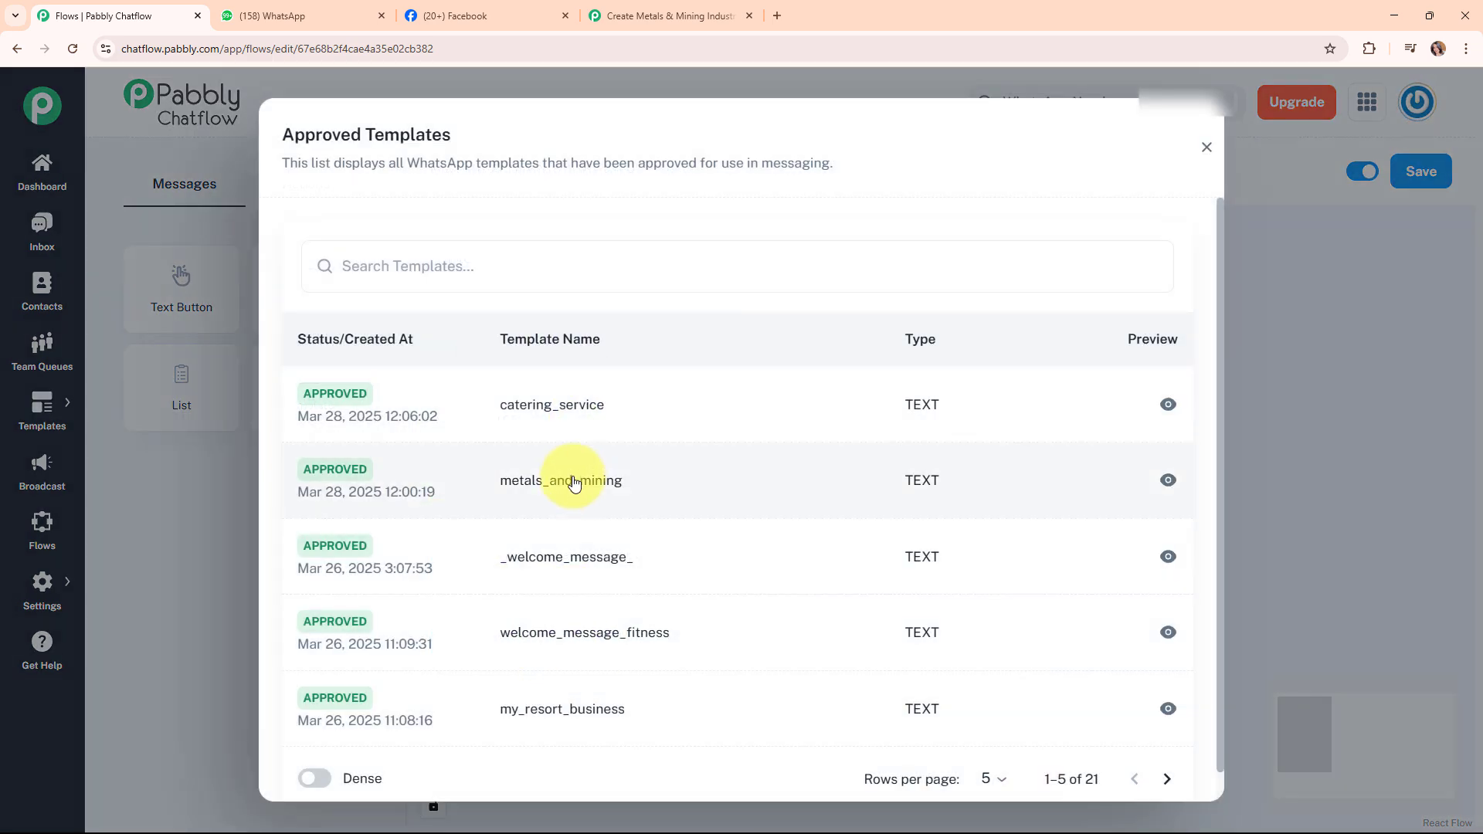
left_click(574, 483)
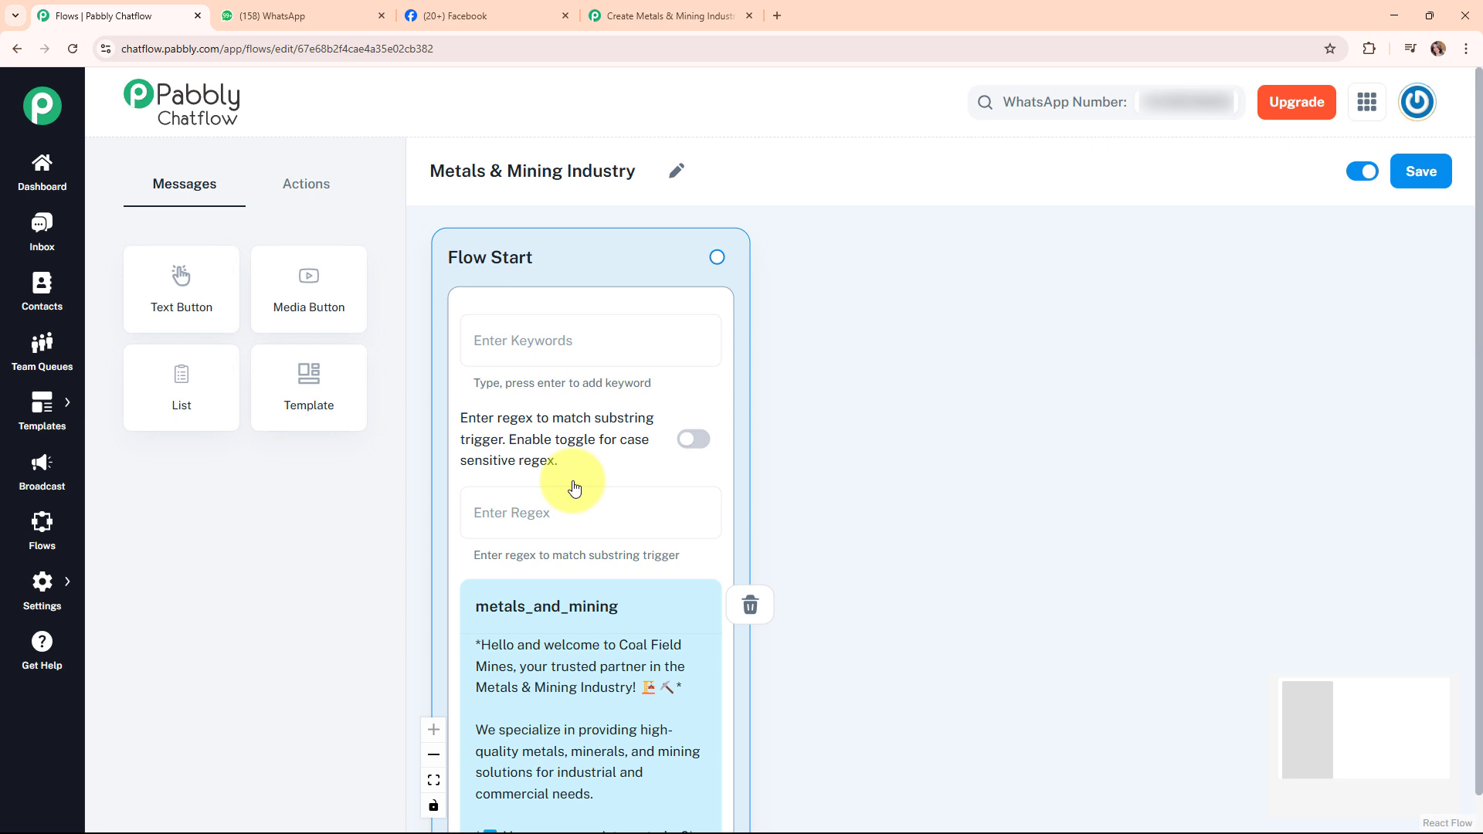
Add a Text + Button message node connected from the template's Browse Our Products button
left_click_drag(1317, 714, 1320, 770)
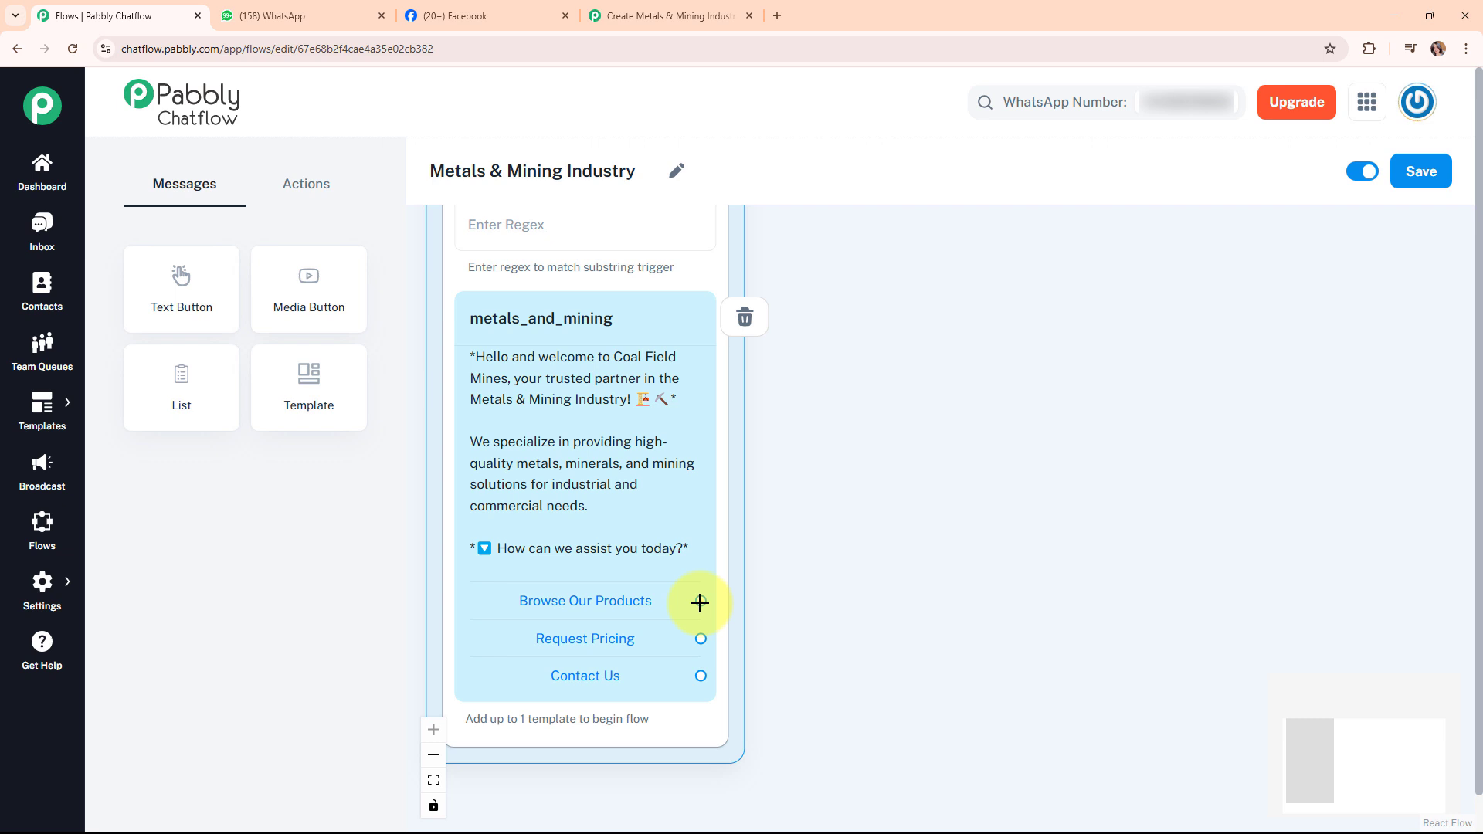
left_click_drag(702, 609, 849, 483)
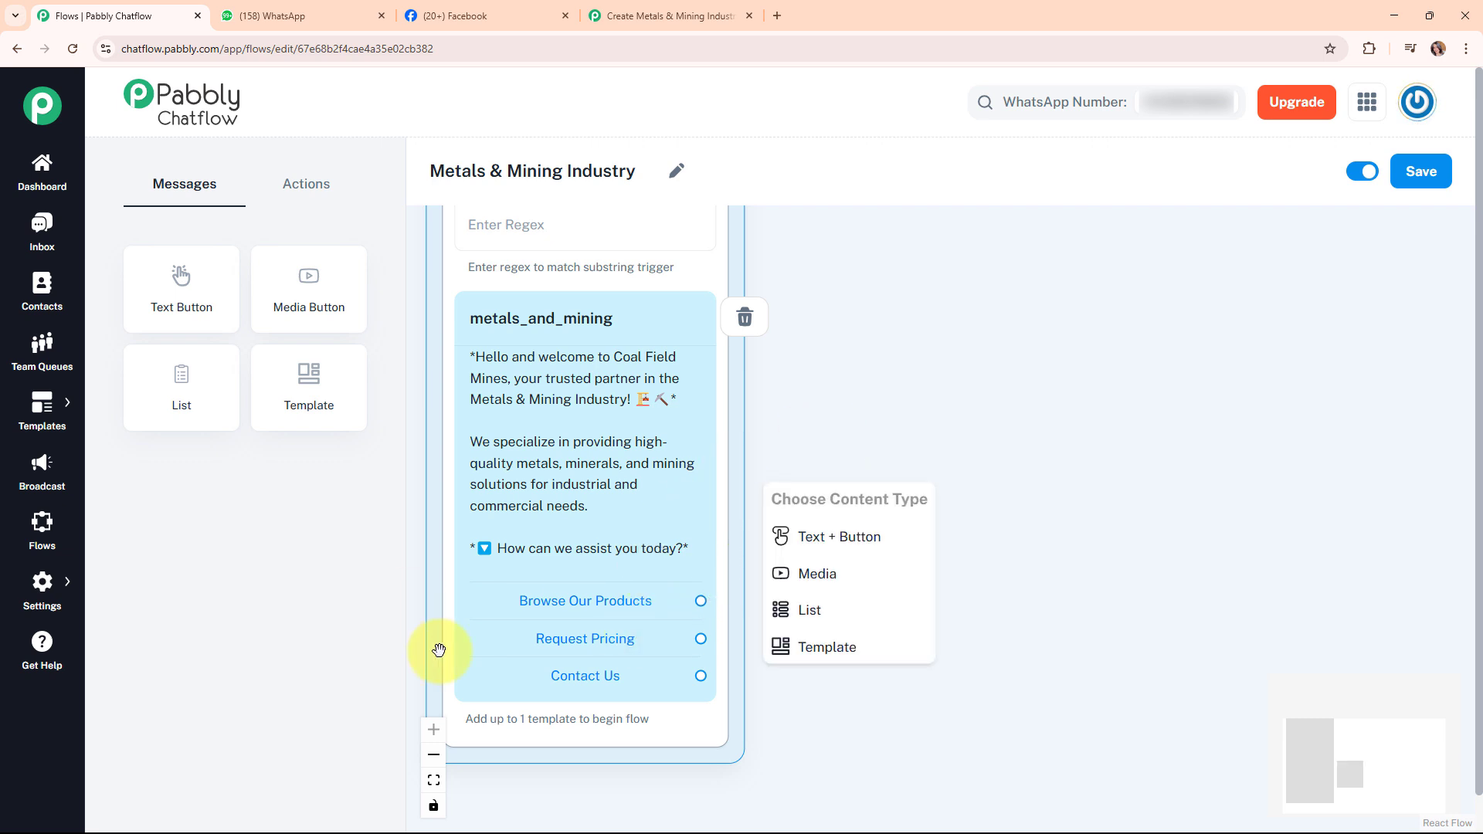
left_click(862, 547)
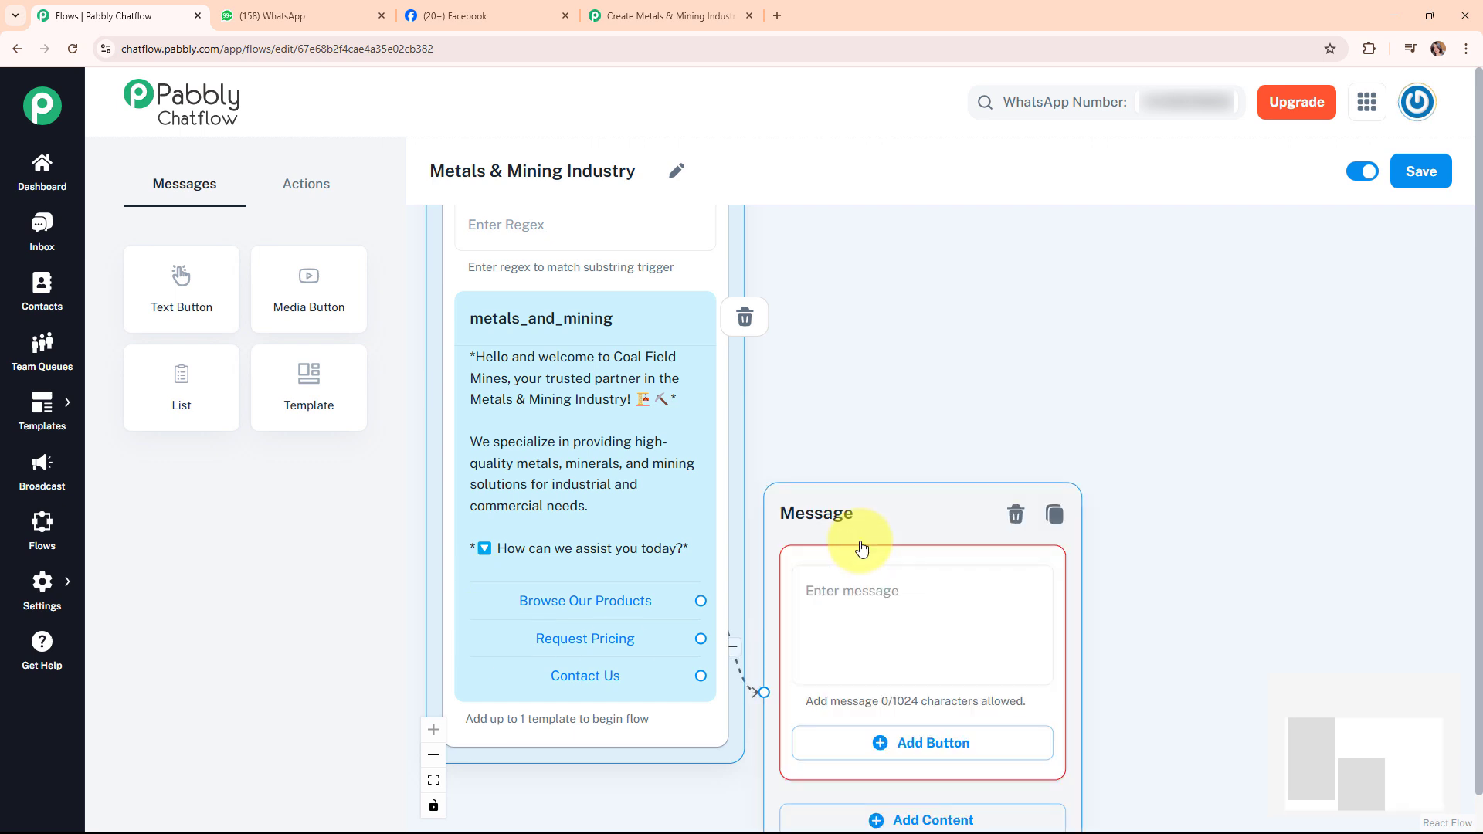
Position the Browse Our Products reply beside Flow Start and fill its message with the product list, including Copper Wires & Rods and Industrial Alloys
left_click_drag(856, 554, 951, 291)
left_click(958, 370)
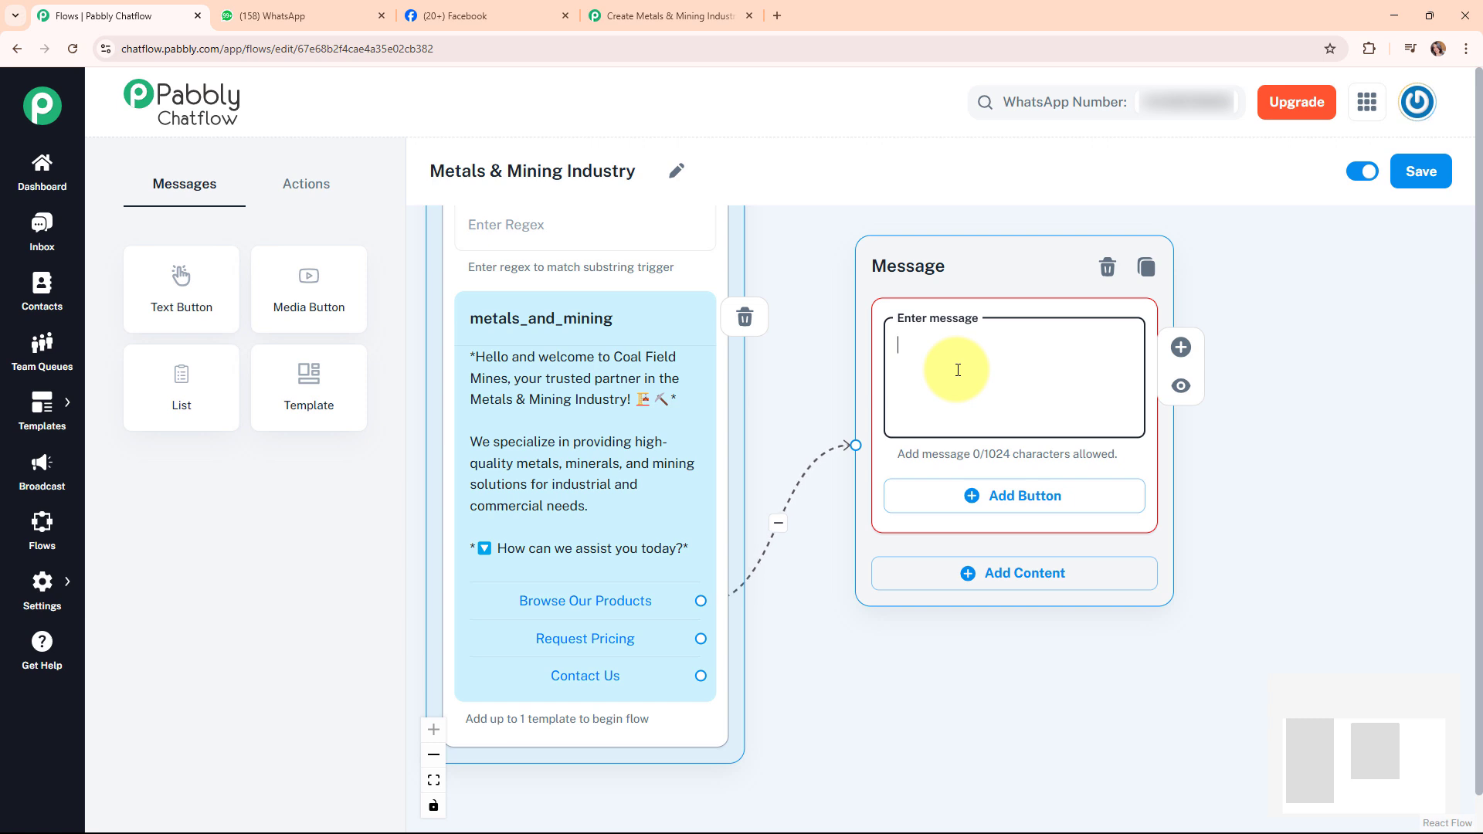
key("ctrl+v")
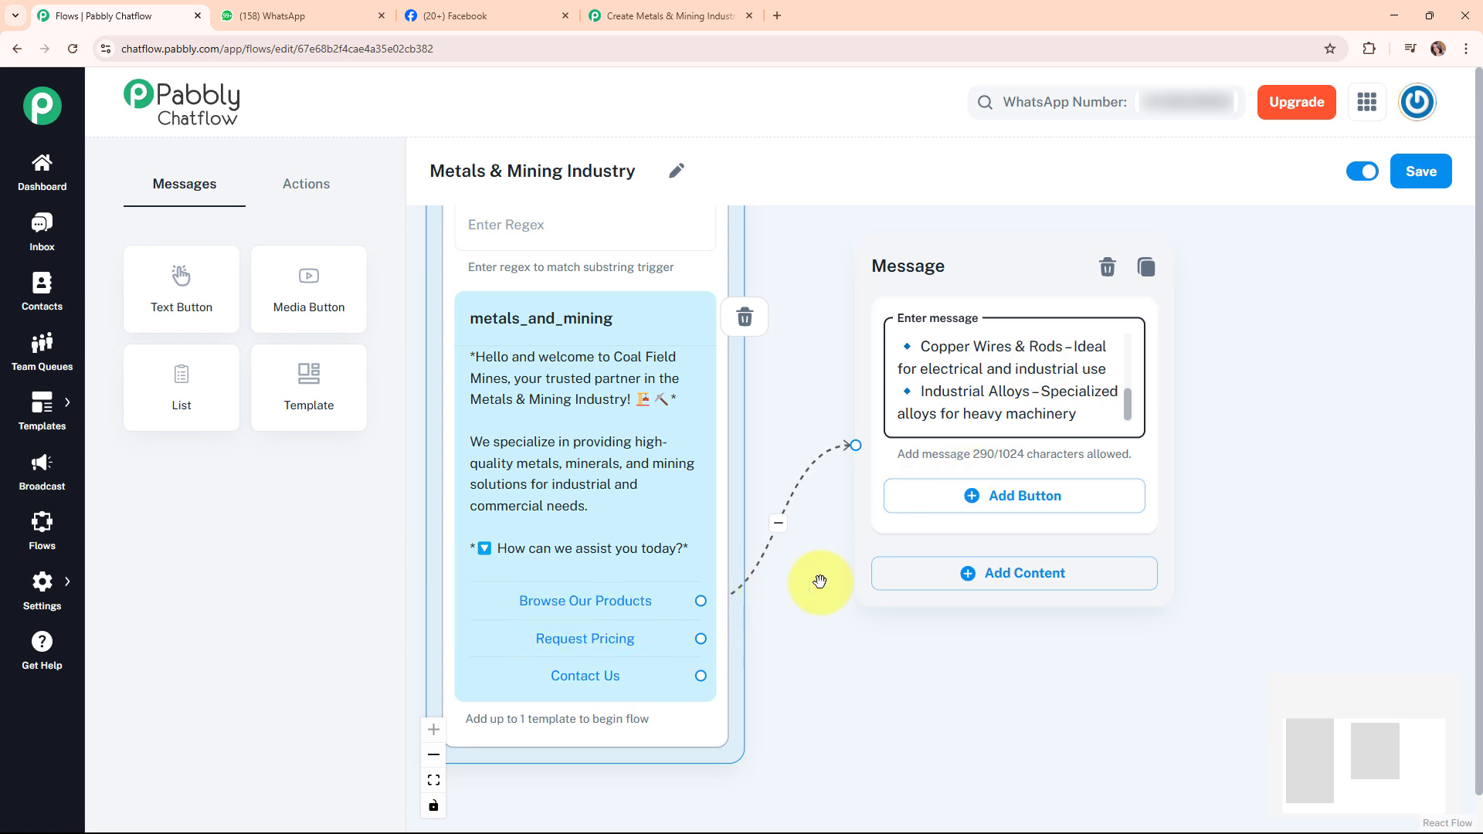
left_click_drag(1129, 390, 1128, 417)
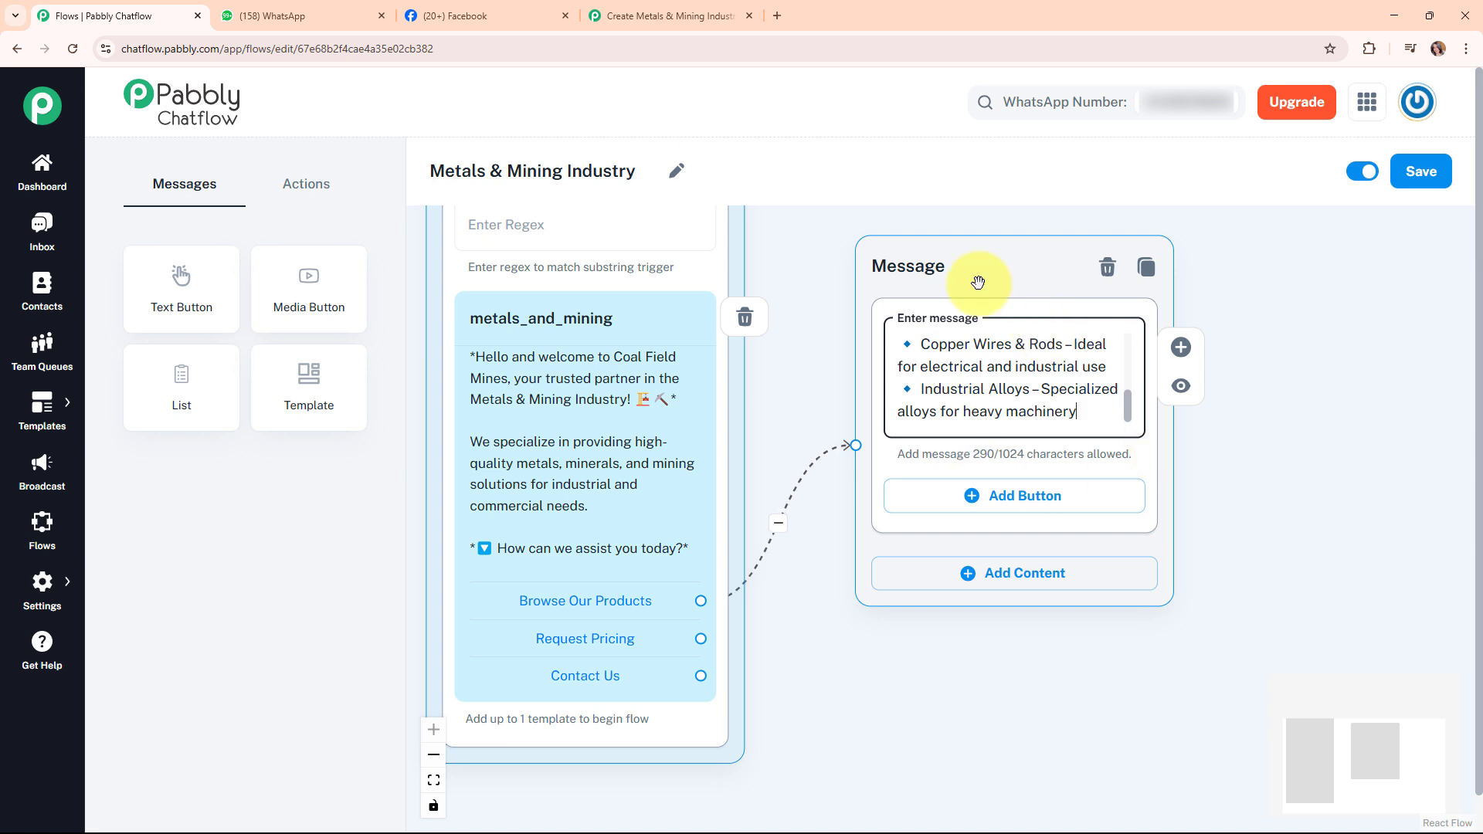
Add a Send Catalog button to the product list message
left_click(1043, 502)
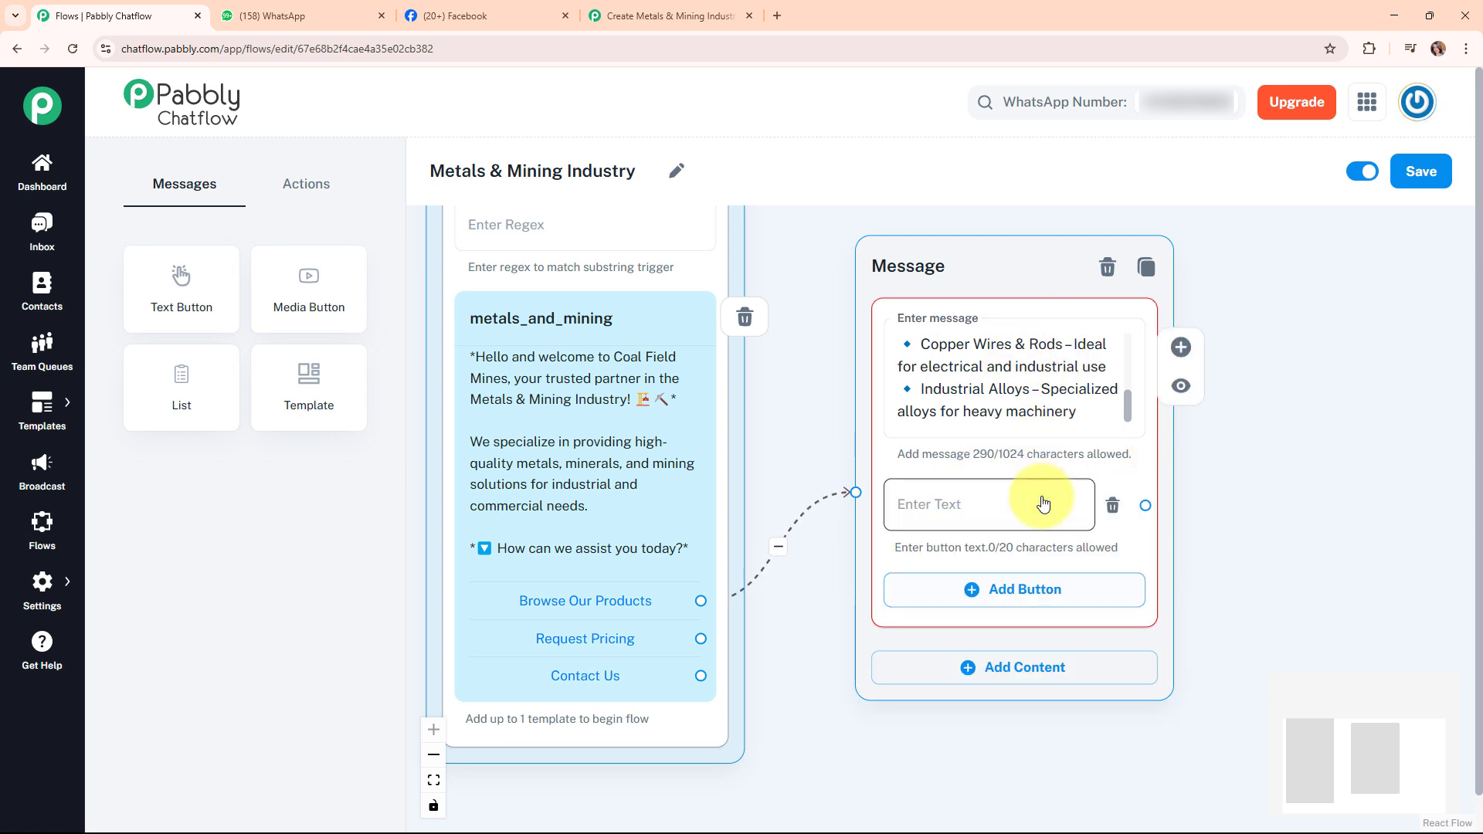
left_click(971, 499)
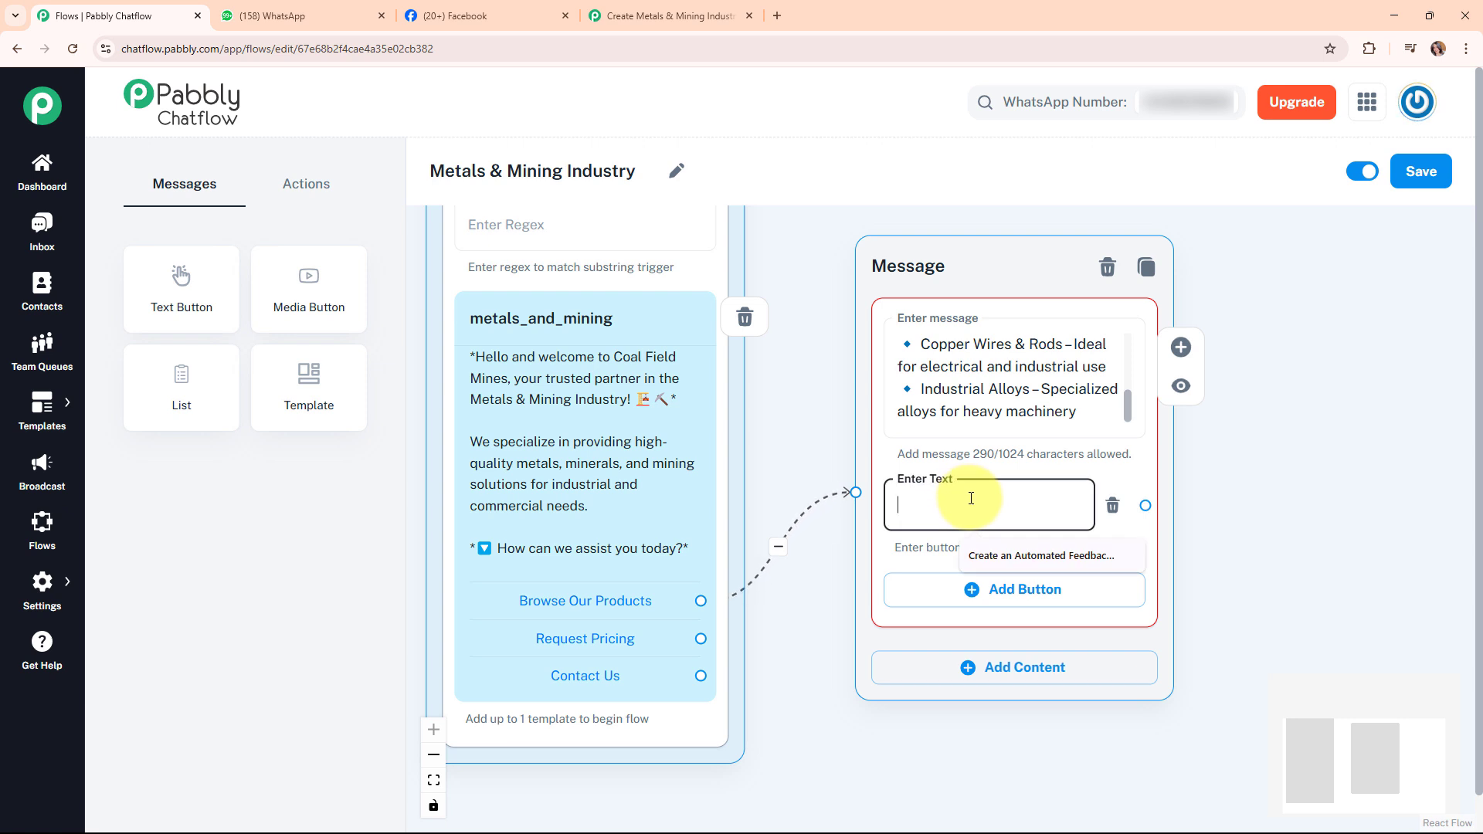
type("Send Catalog")
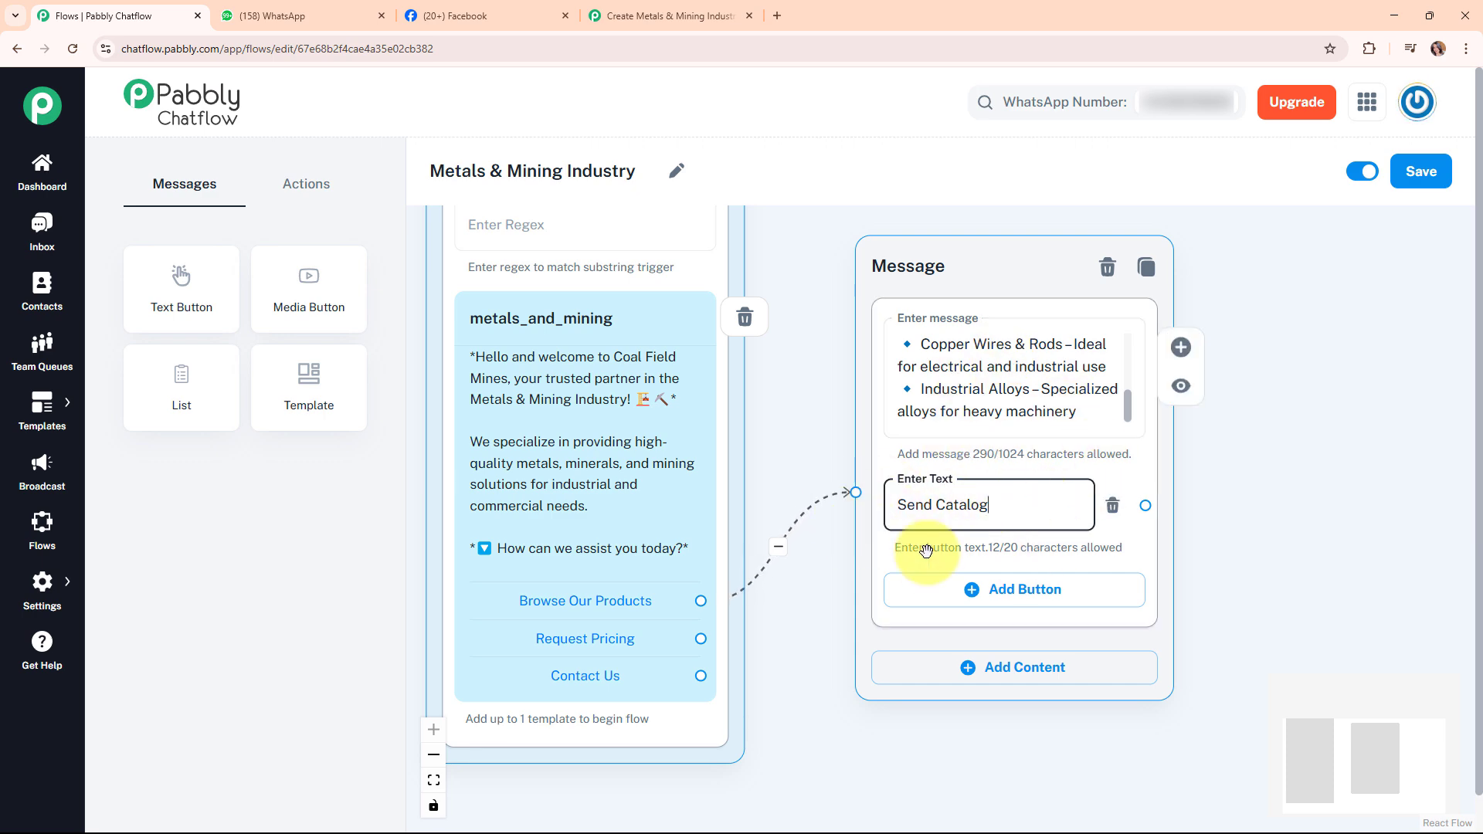
Rearrange the Flow Start and product list message nodes side by side, leaving room for more replies
left_click_drag(994, 280, 1043, 272)
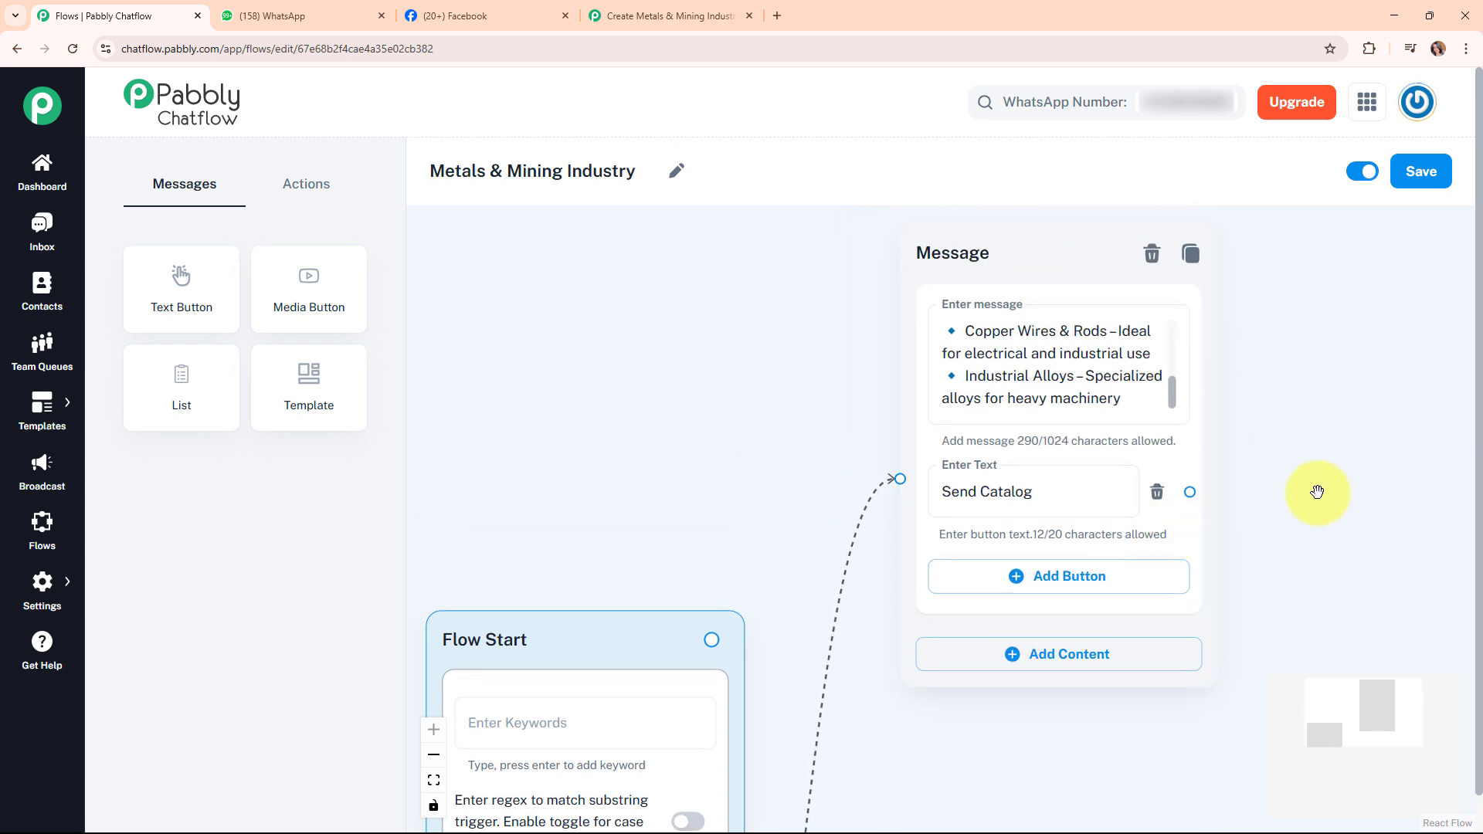
scroll(1314, 493, "down", 3)
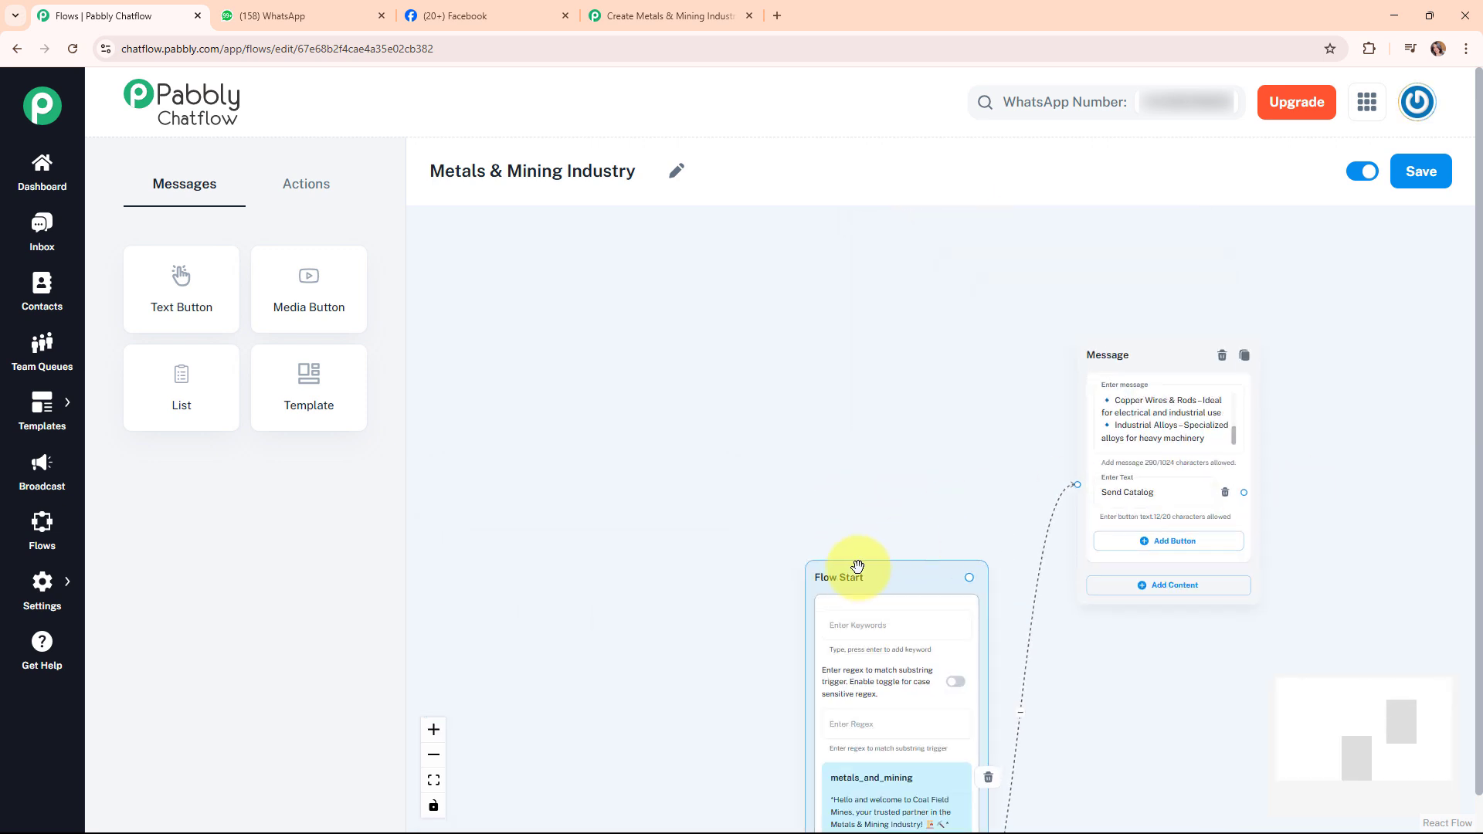
left_click_drag(845, 572, 543, 311)
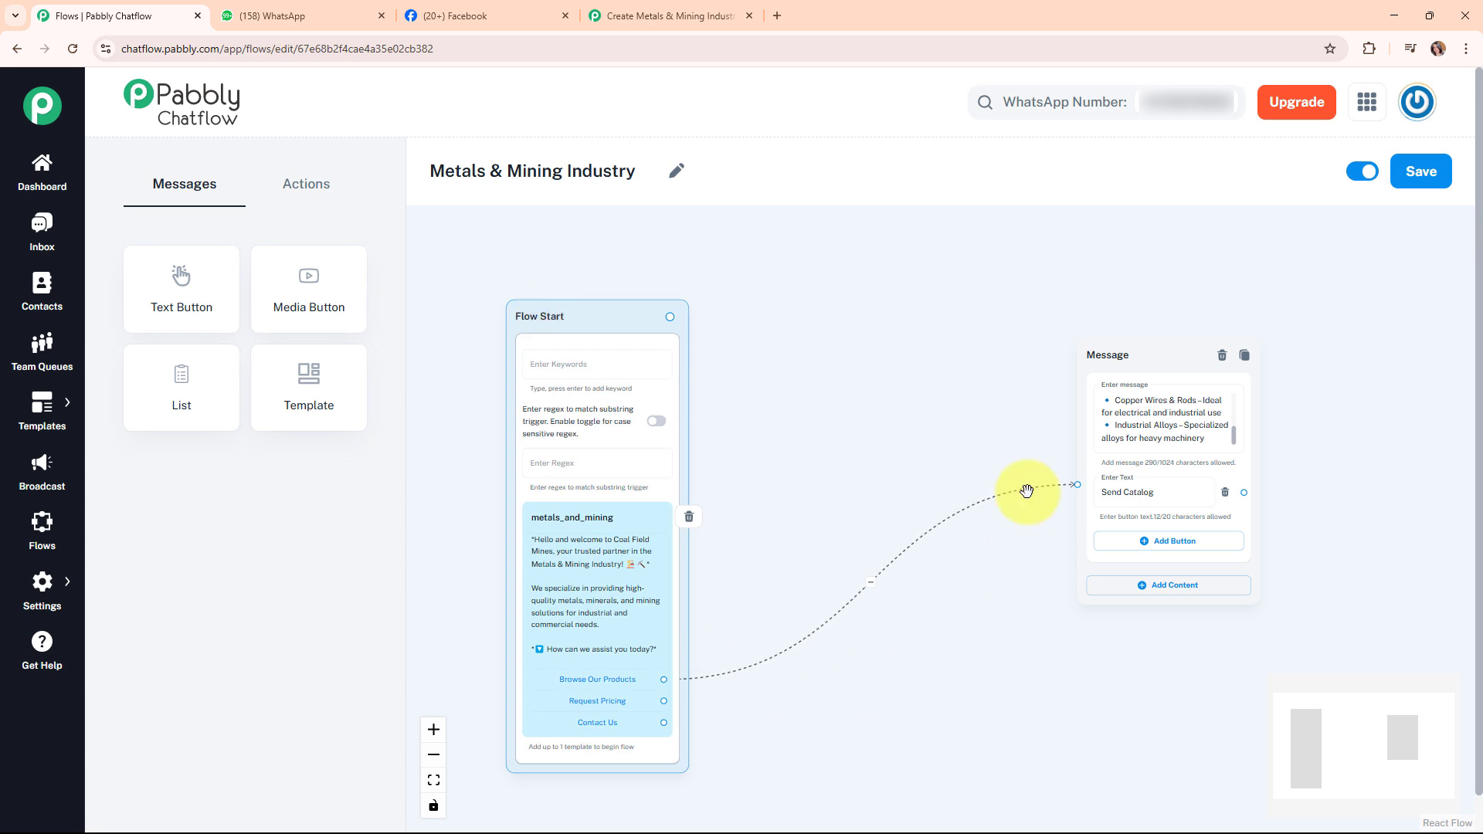
left_click_drag(1116, 360, 854, 252)
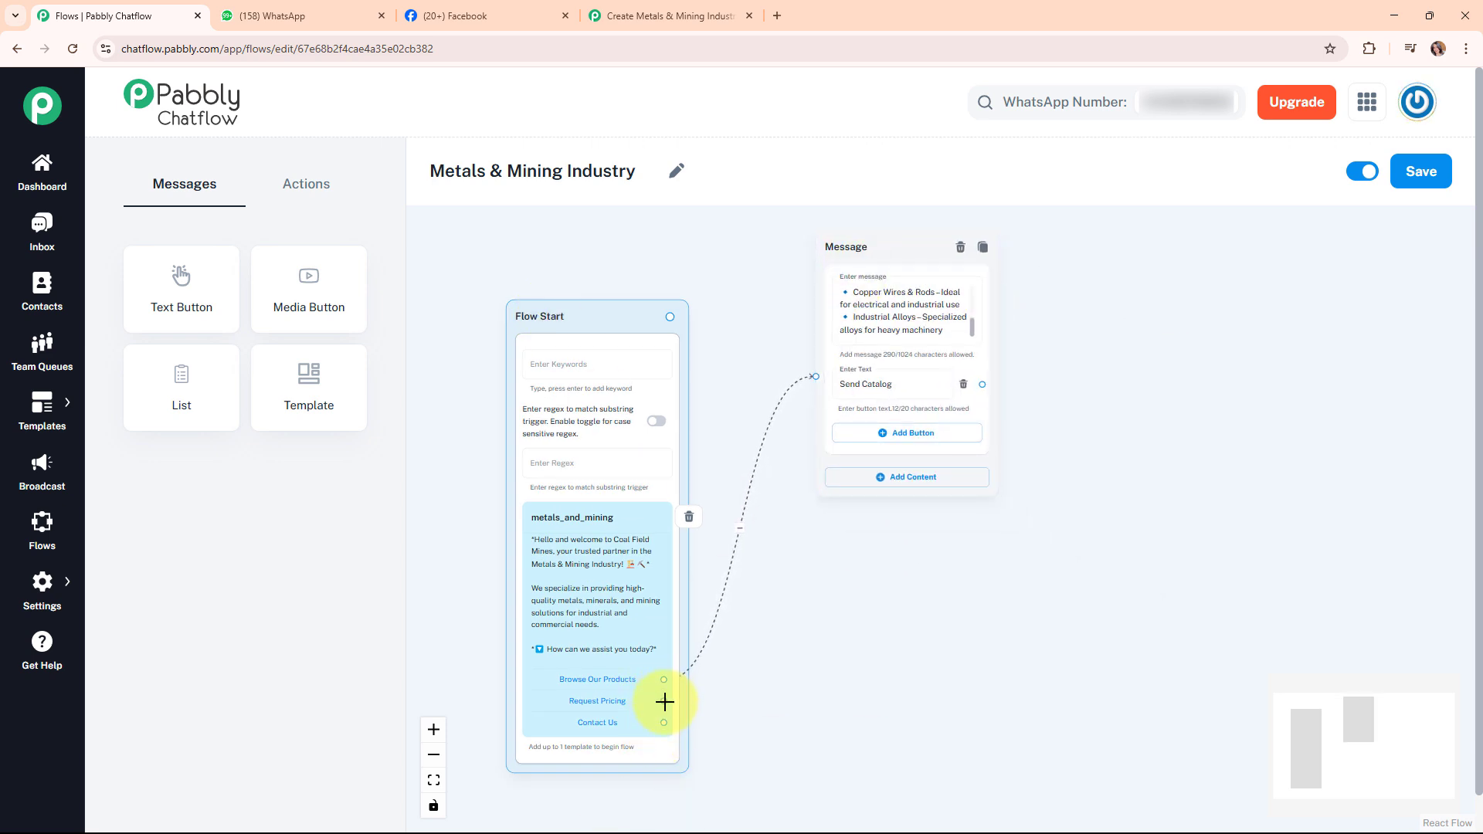
Connect a reply to Request Pricing asking "Please select the product you need pricing for:" with Steel Sheets, Aluminum Ingots and Copper Wires buttons
left_click_drag(663, 701, 900, 569)
left_click(888, 657)
left_click(874, 608)
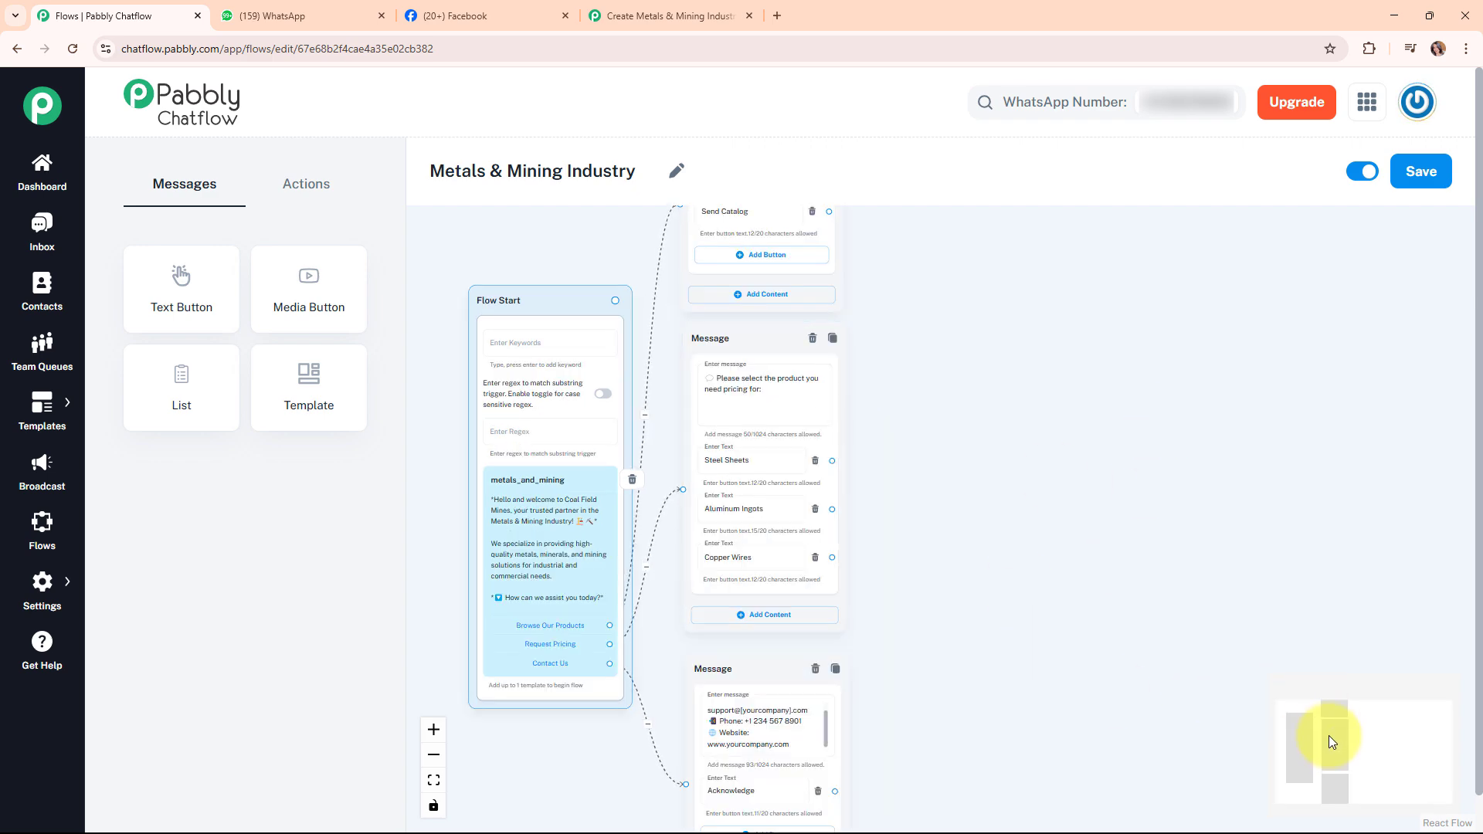
Replace the placeholder details in the Contact Us reply with the company's support e-mail, phone number and website
mouse_move(1329, 736)
left_mouse_down()
mouse_move(1320, 698)
mouse_move(1343, 714)
mouse_move(1336, 734)
left_mouse_up()
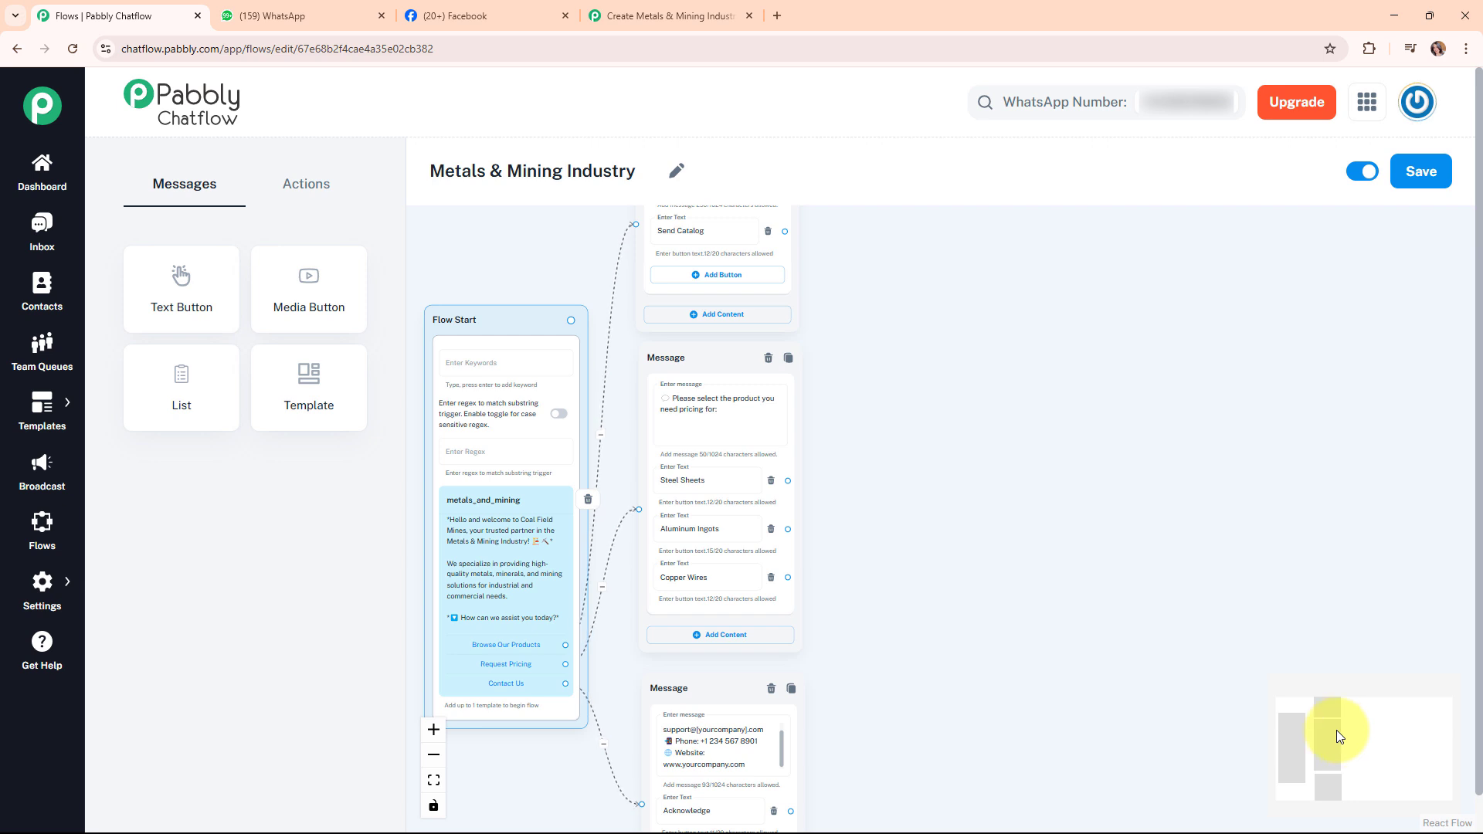
left_click_drag(1340, 731, 1342, 765)
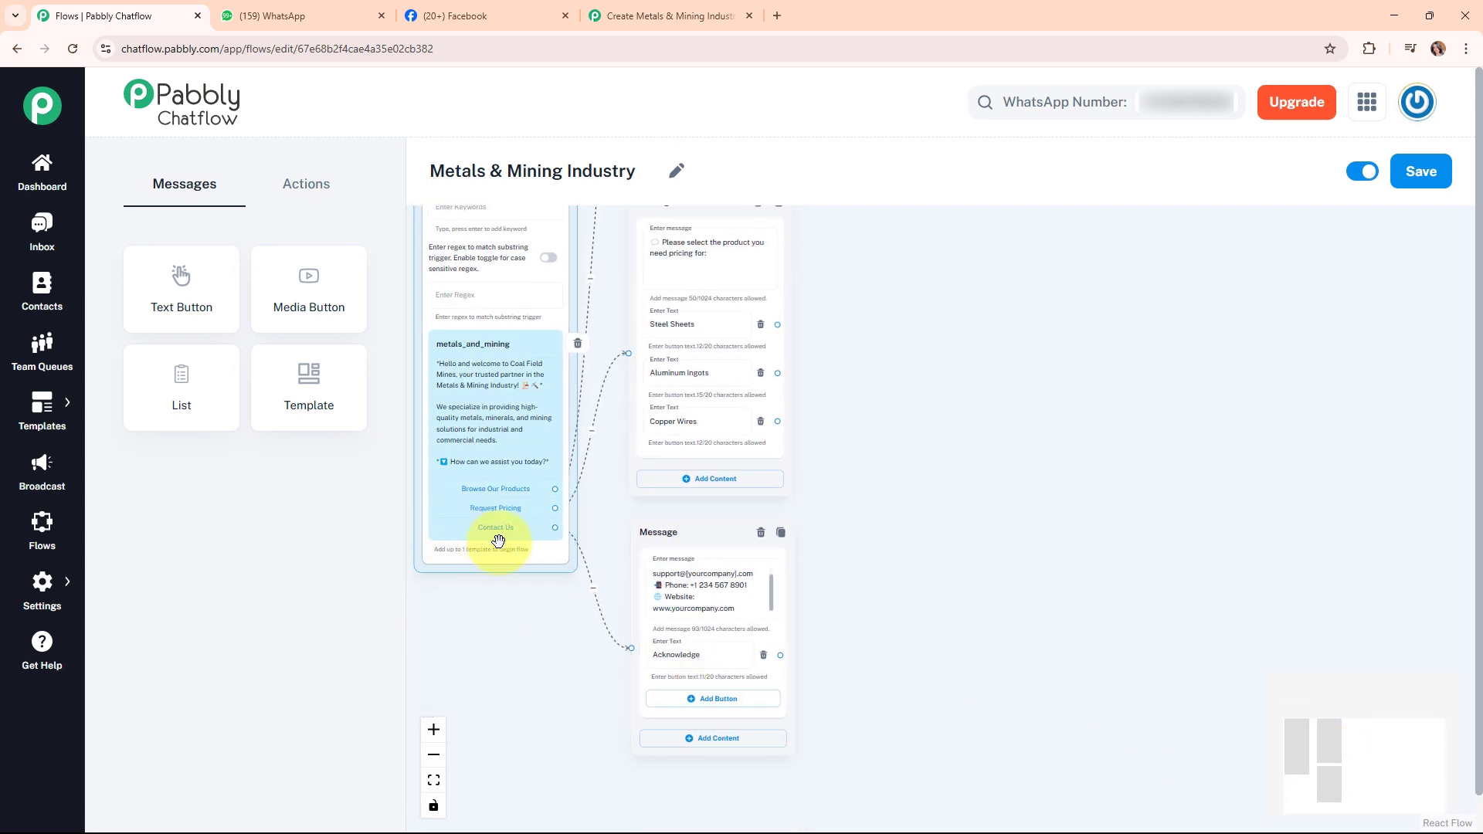
left_click(748, 590)
key("ctrl+a")
key("ctrl+v")
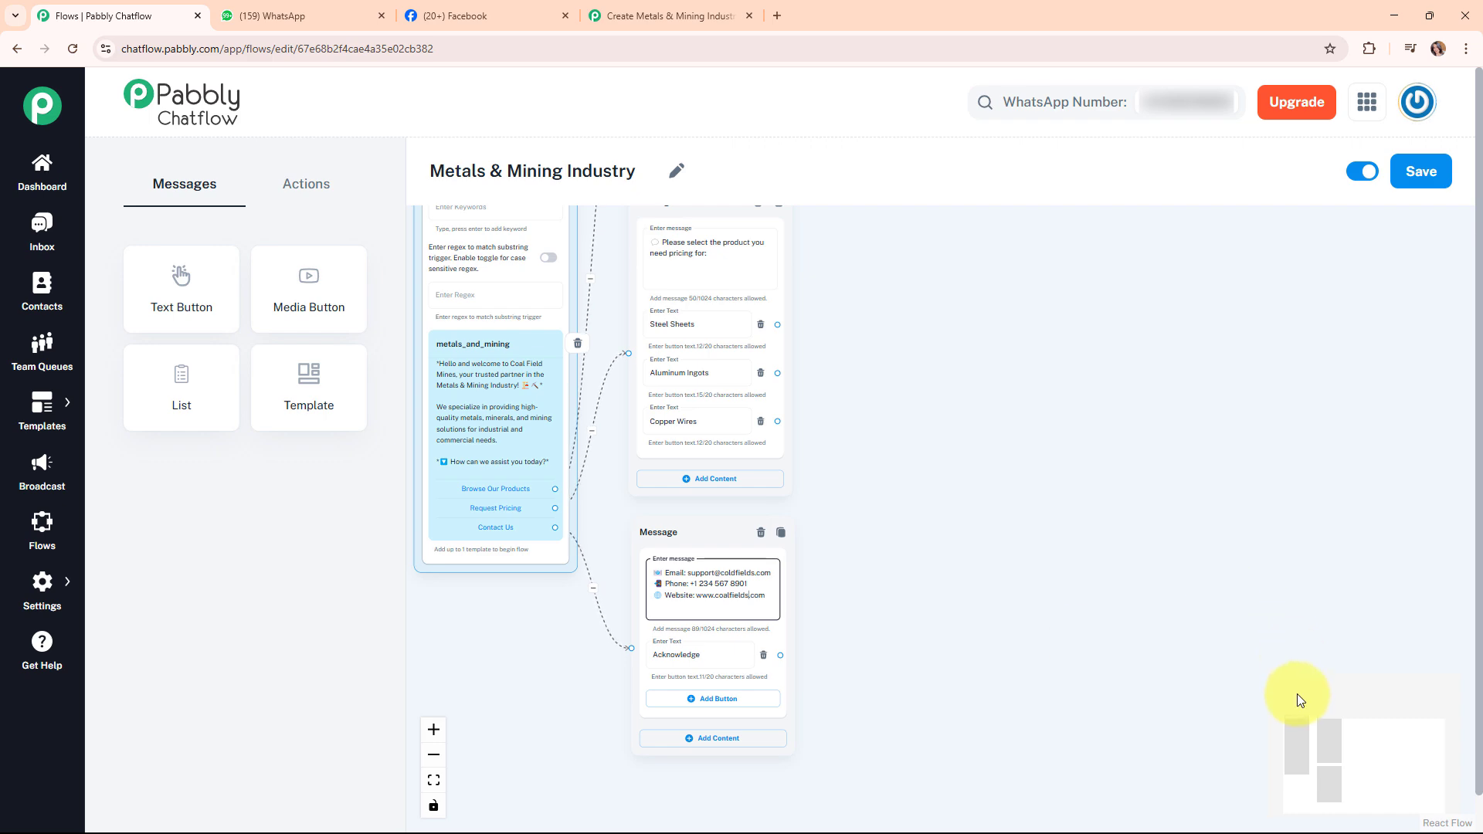
Add a Media message node connected from the Send Catalog button
left_click_drag(1375, 768, 1384, 705)
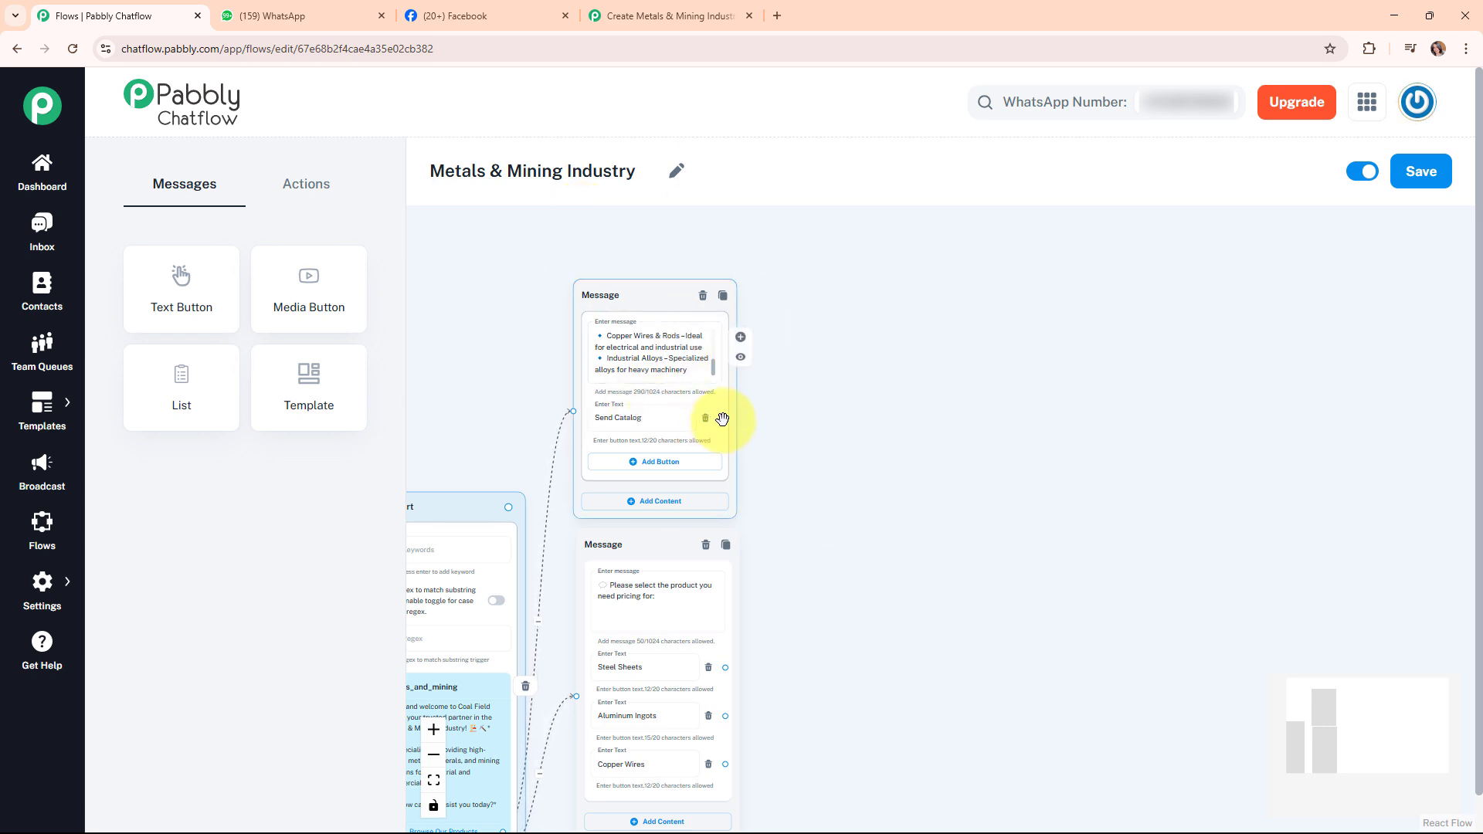
left_click_drag(723, 418, 916, 436)
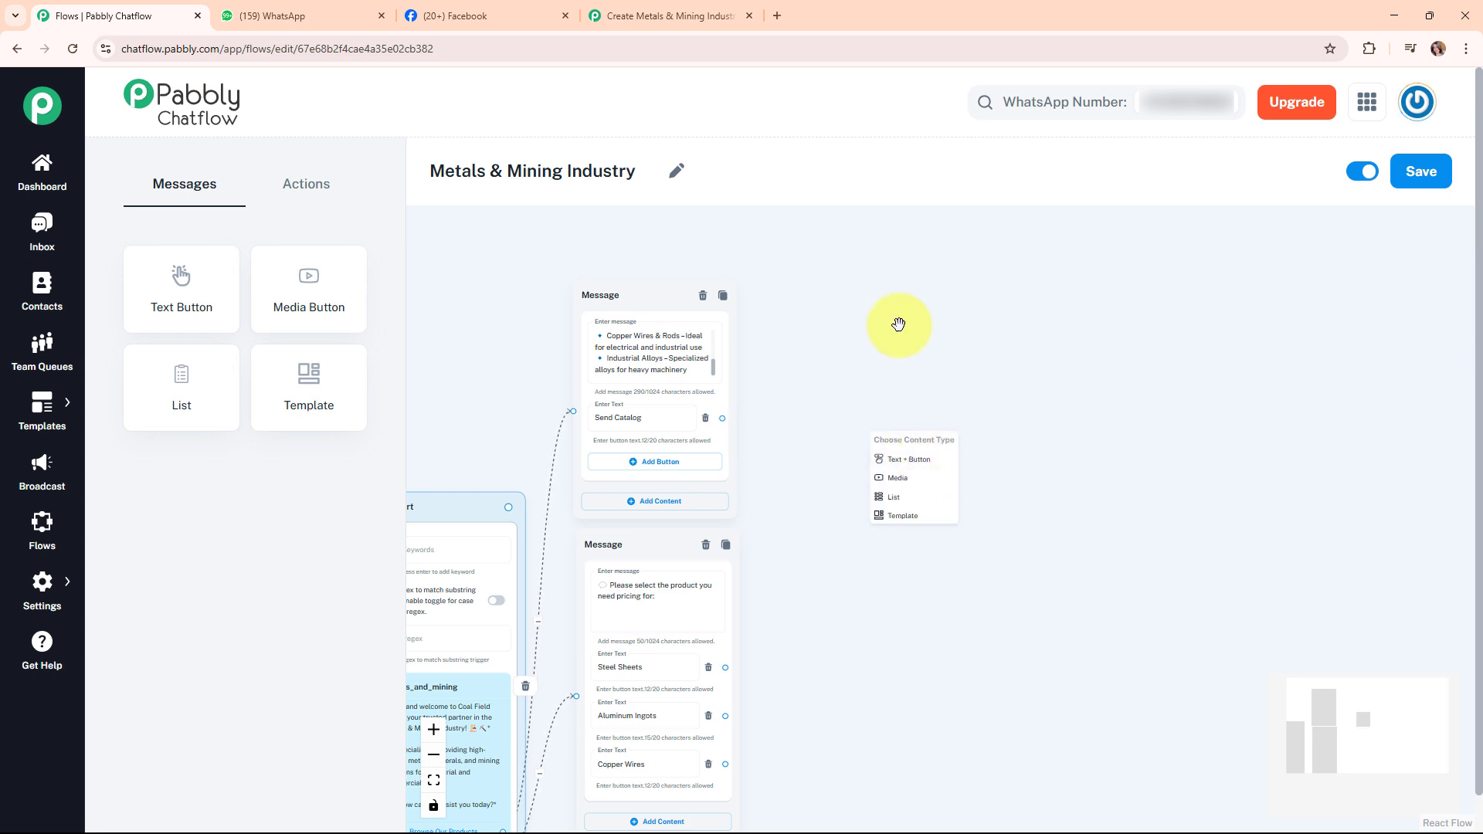
left_click(899, 481)
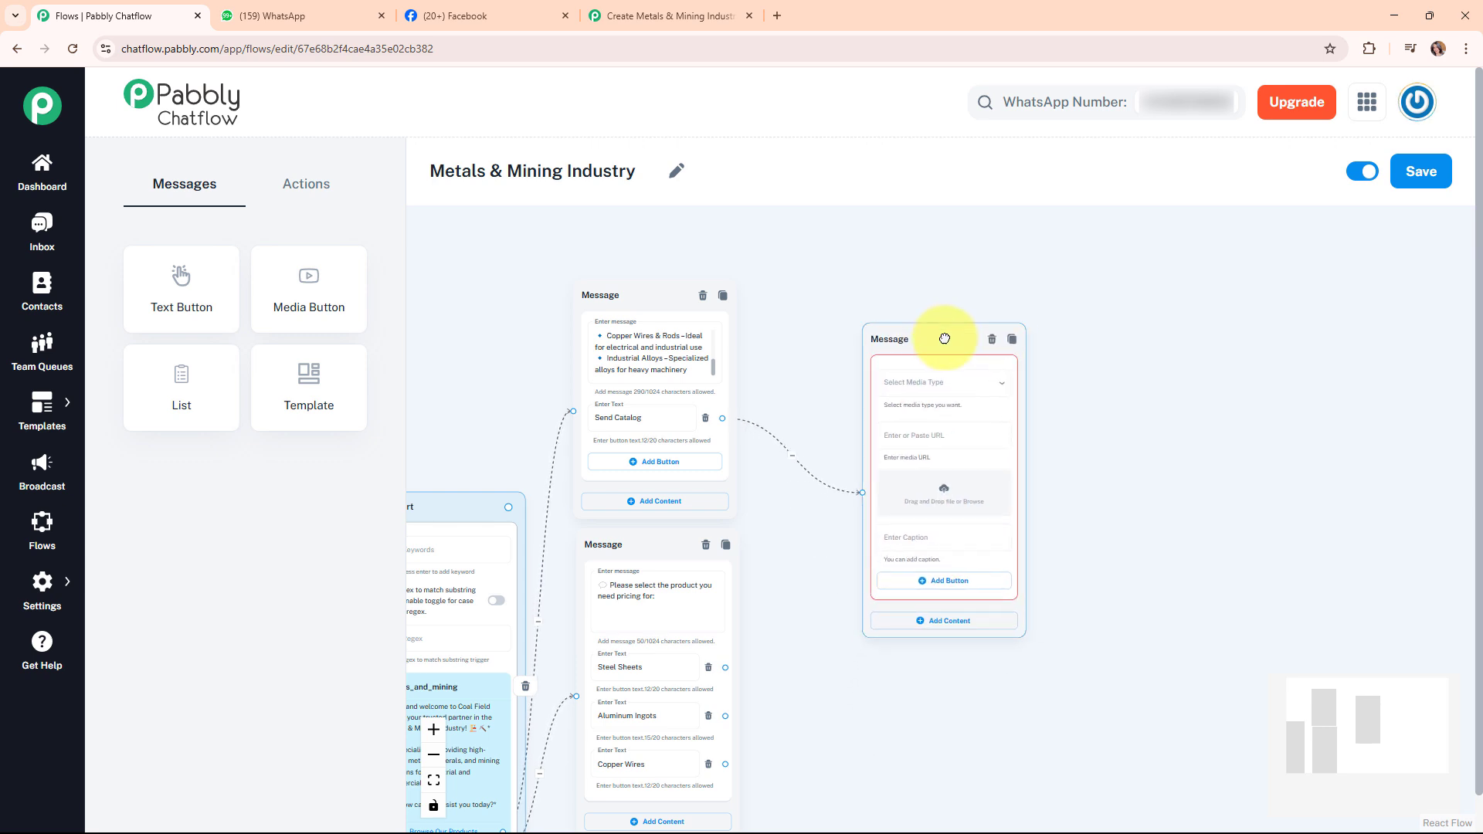
Set the new message's media type to Document and upload the product catalog file
left_click(1026, 387)
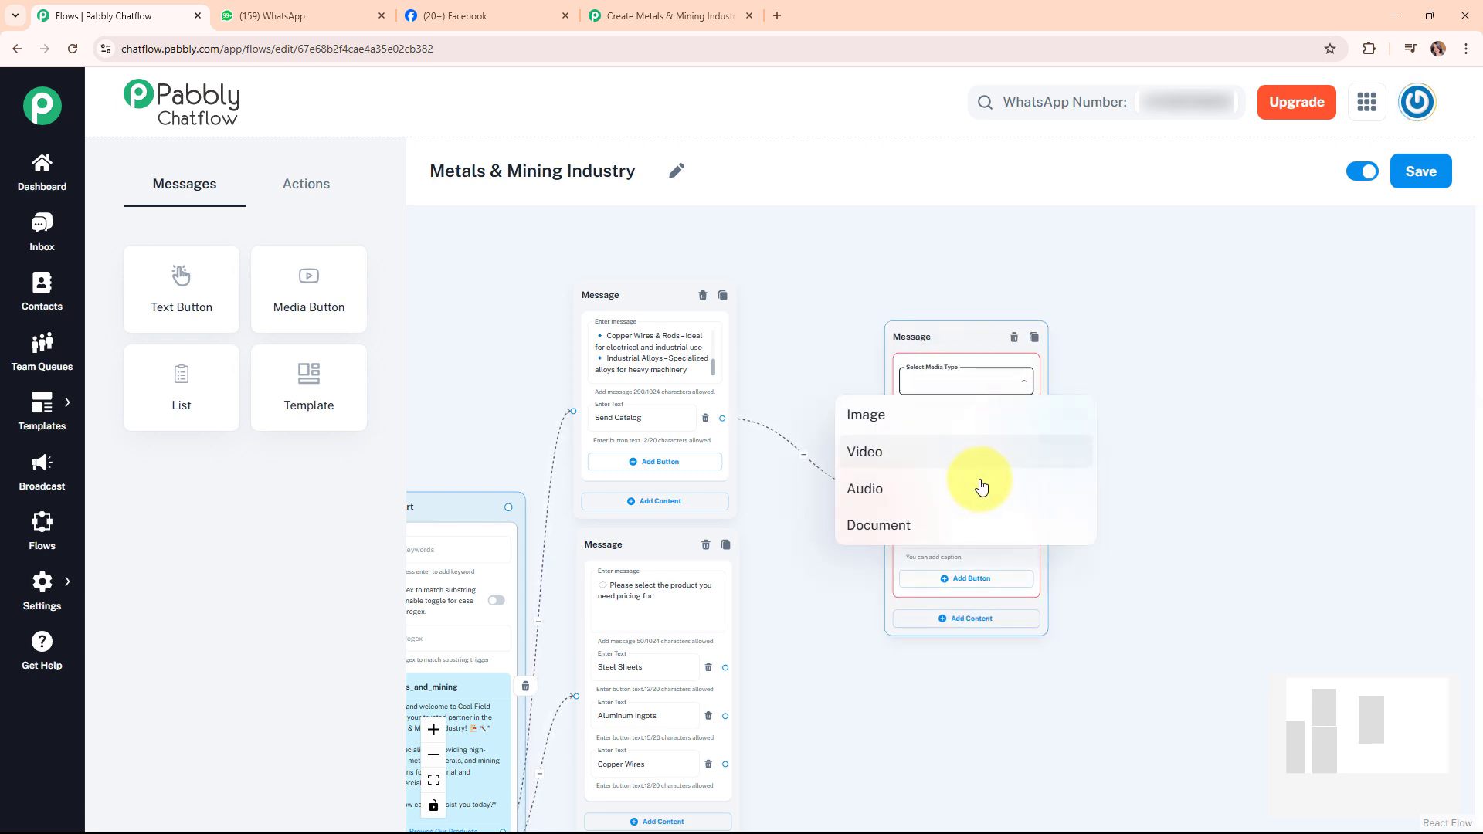
left_click(977, 525)
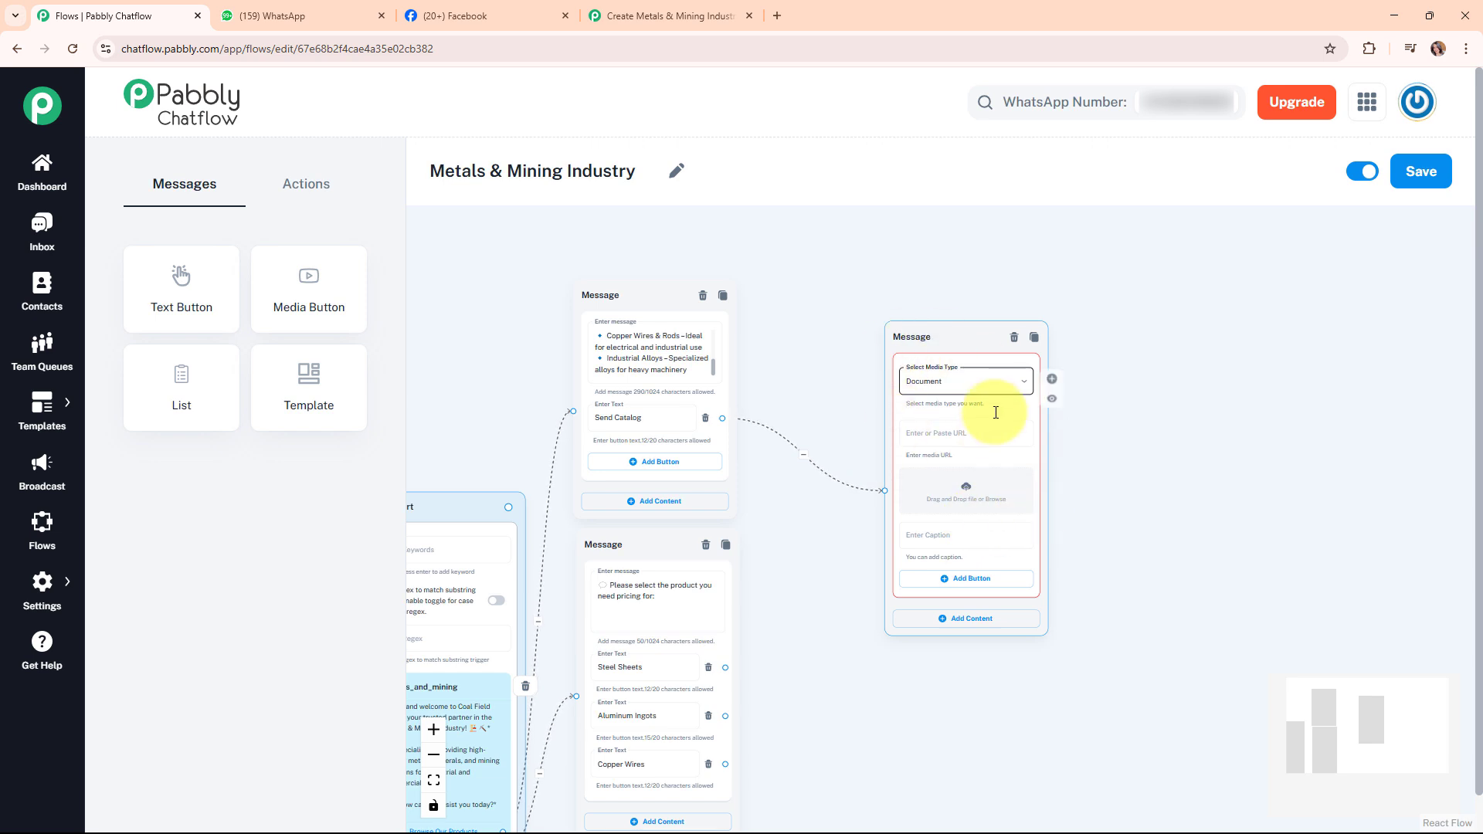
left_click(971, 496)
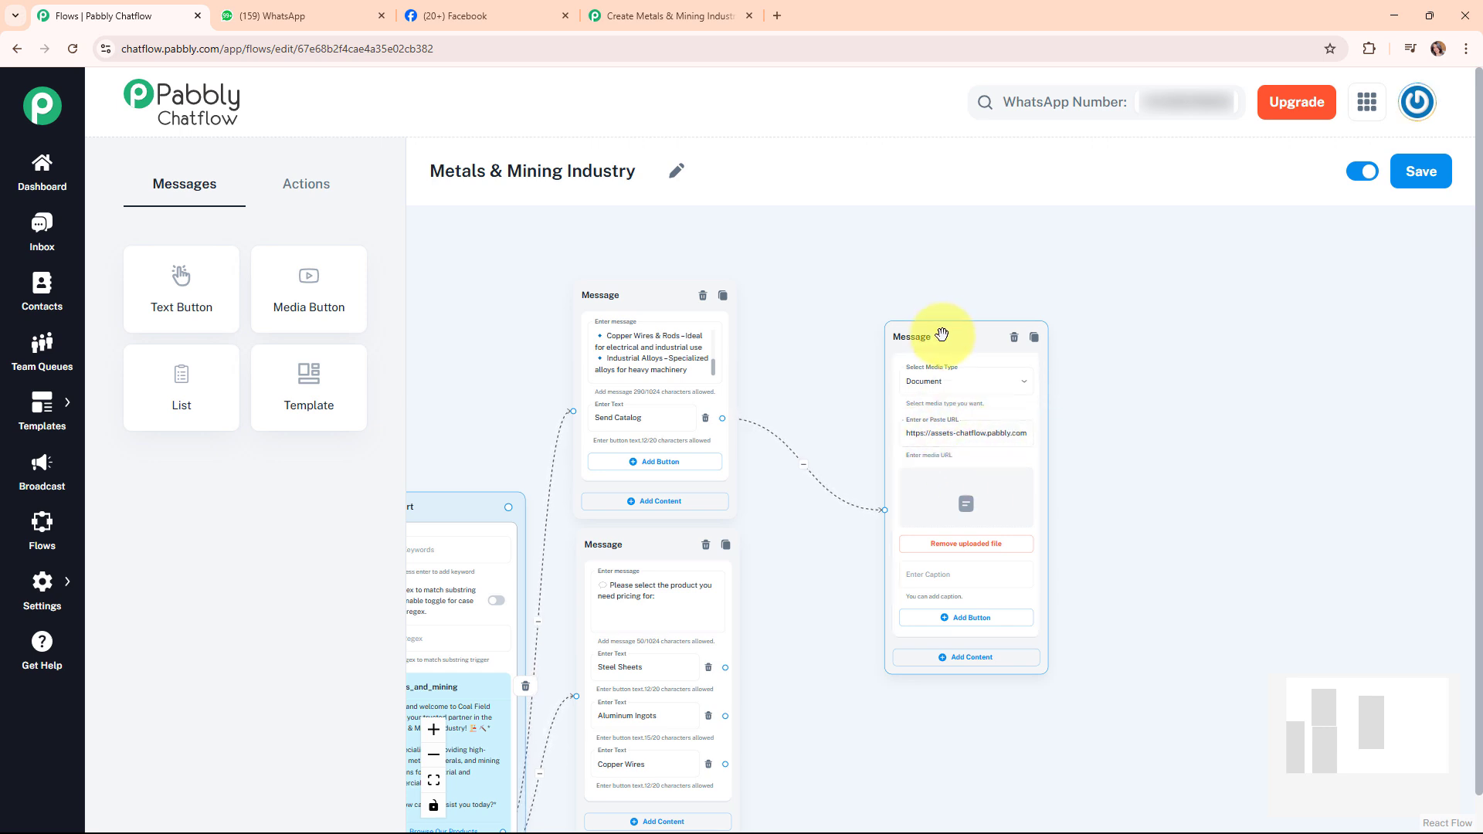
Caption the catalog document "Thank you for your interest! Here's our detailed product catalog:" and reposition its node higher on the canvas
left_click_drag(937, 336, 920, 252)
left_click(911, 497)
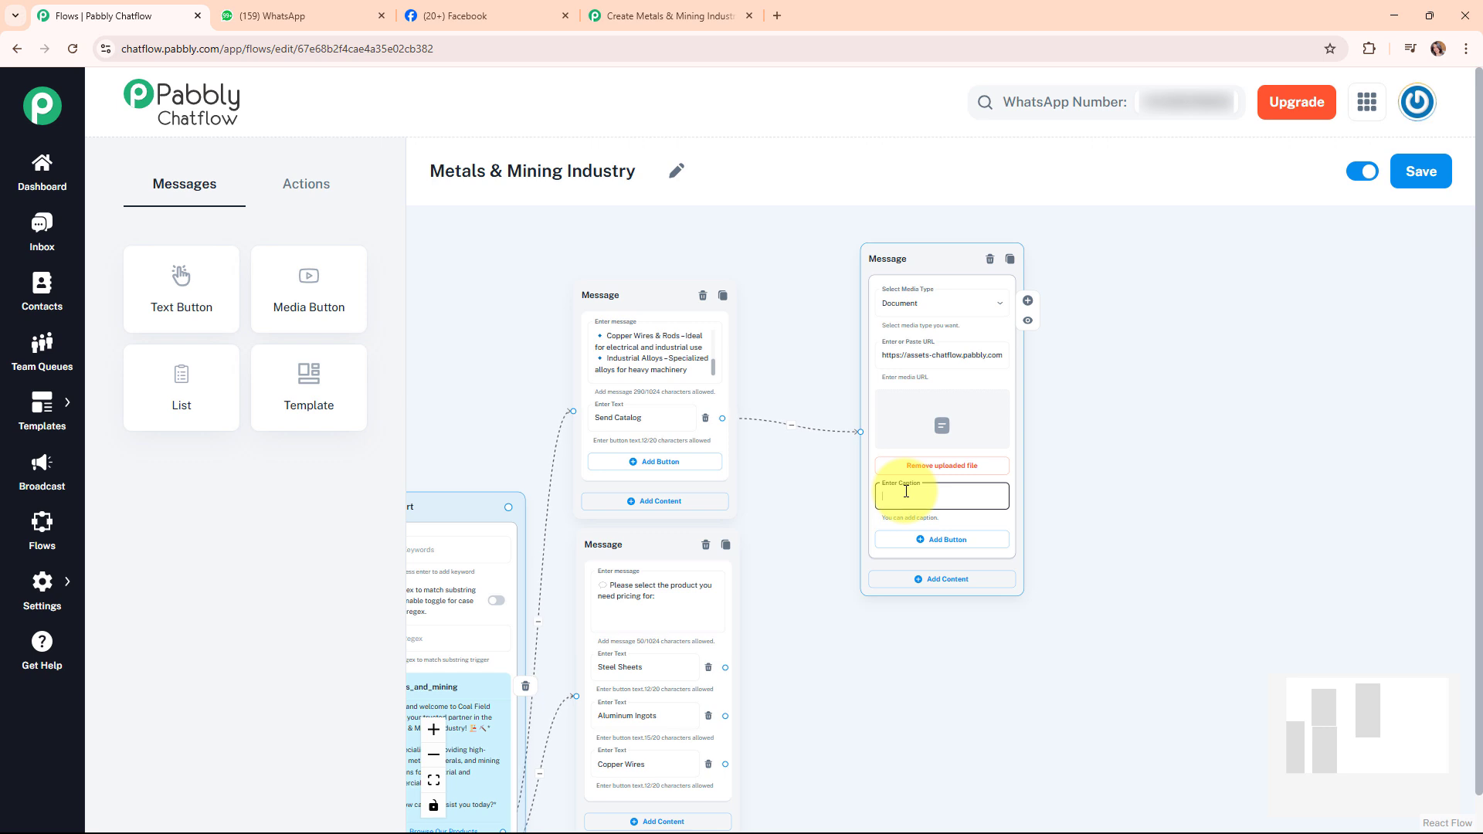
type("Here's our detailed product catalog:")
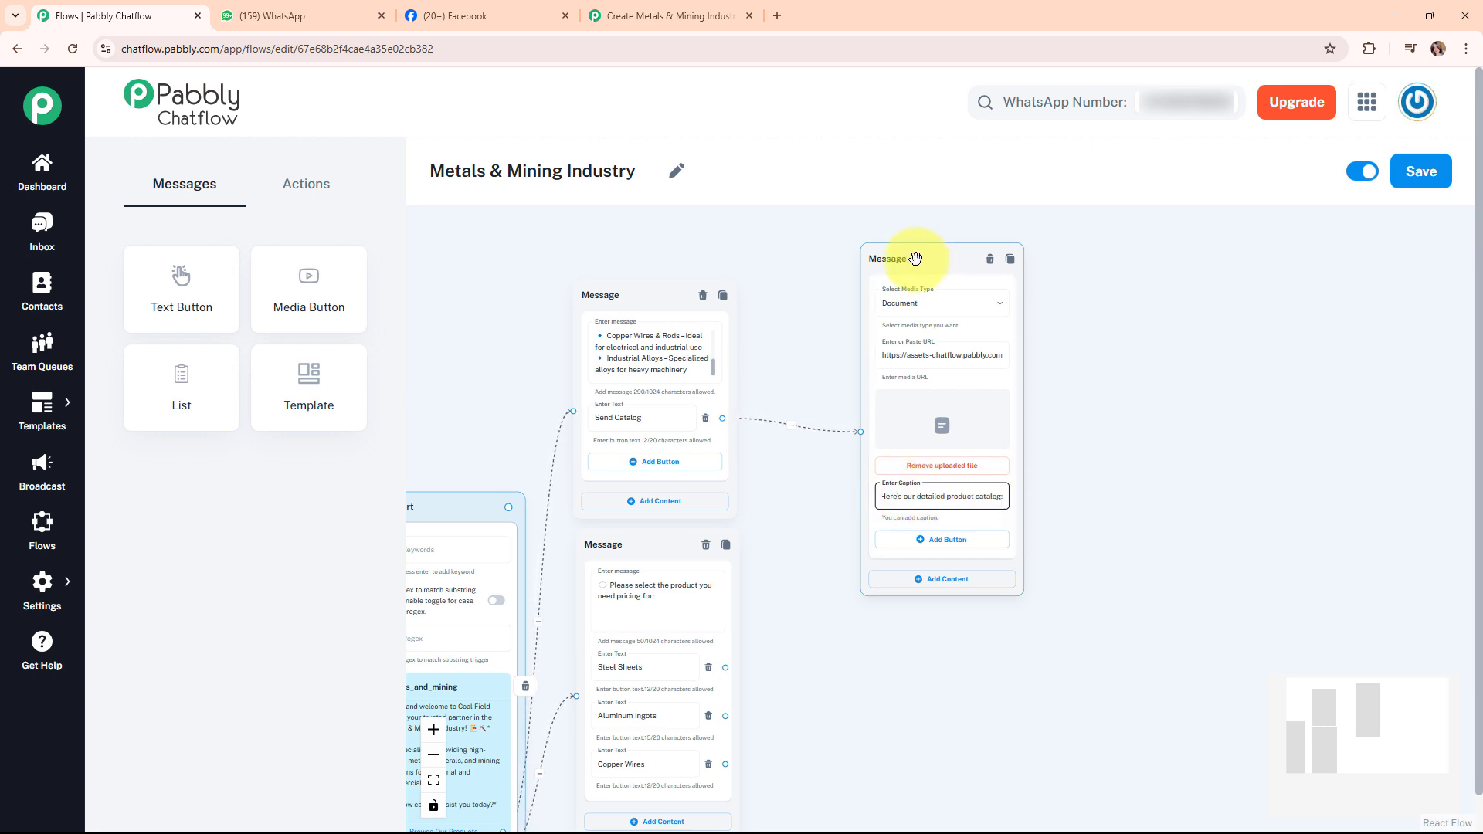
left_click_drag(918, 251, 942, 240)
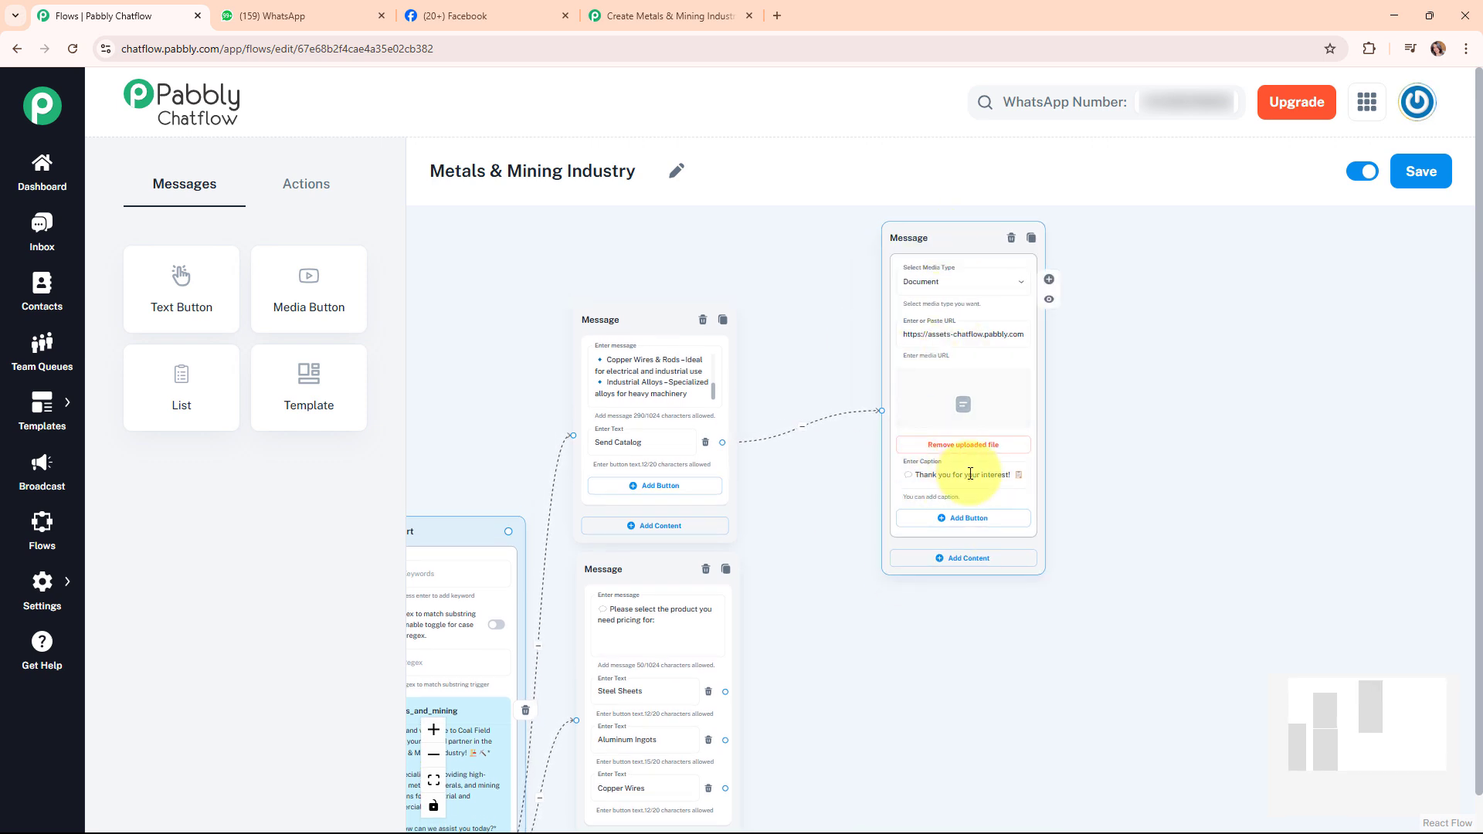
Add an Acknowledge button to the catalog document message
left_click(952, 521)
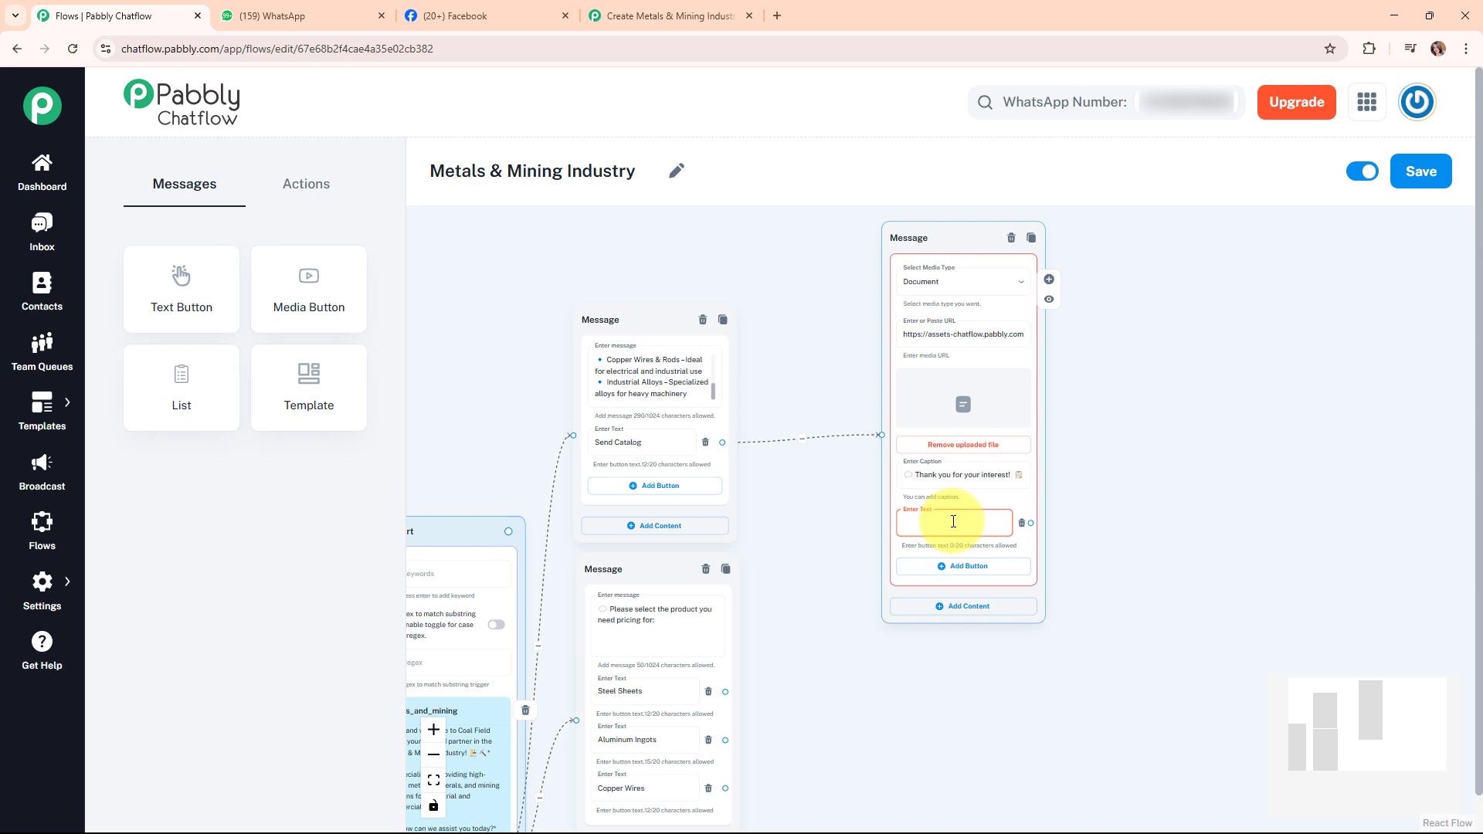
left_click(953, 521)
type("Acknowledge")
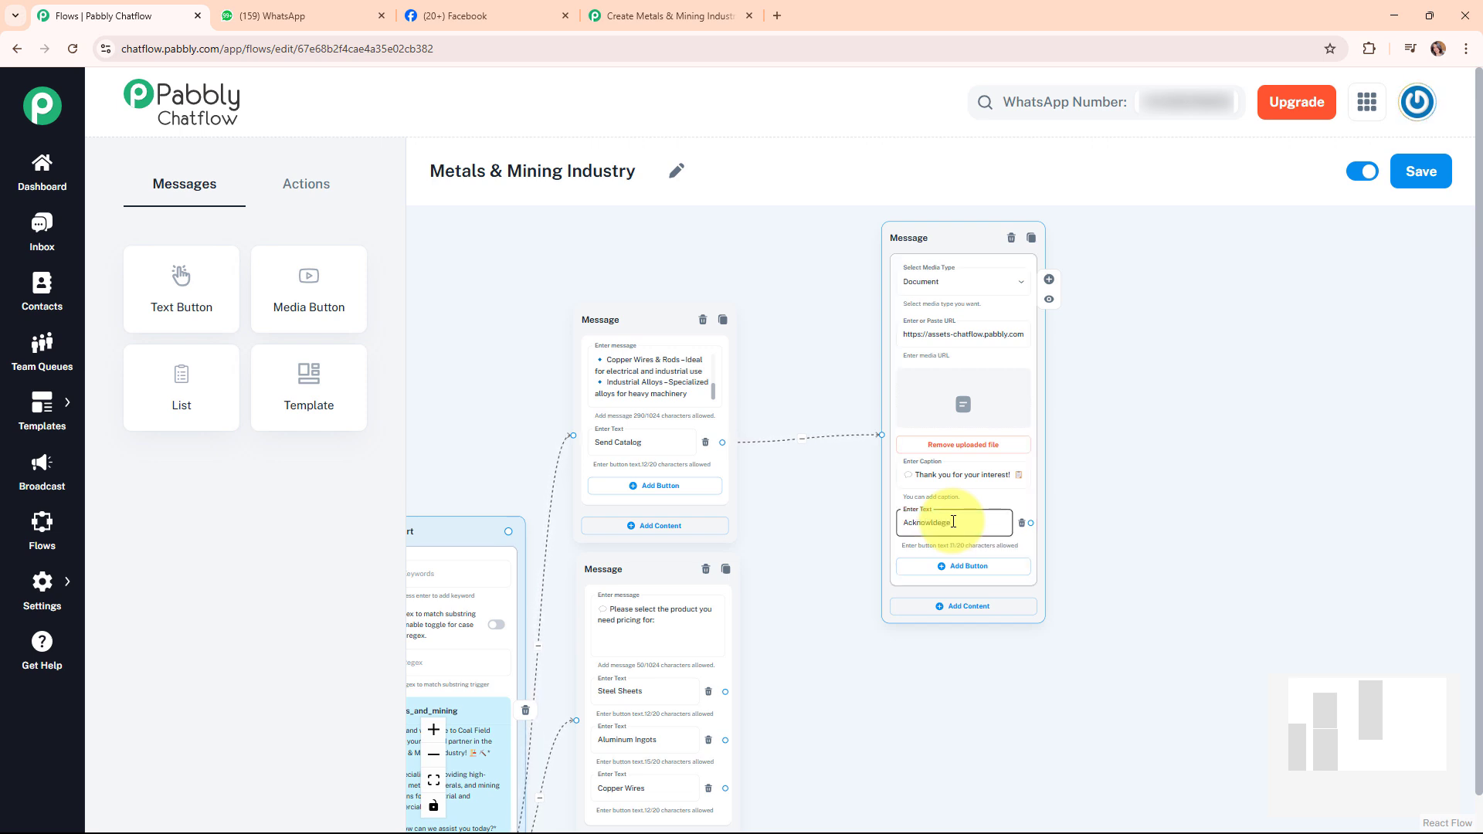
Connect a Text + Button reply to Steel Sheets reading "💬 Our team will contact you shortly with the best pricing details."
left_click_drag(1365, 706, 1367, 748)
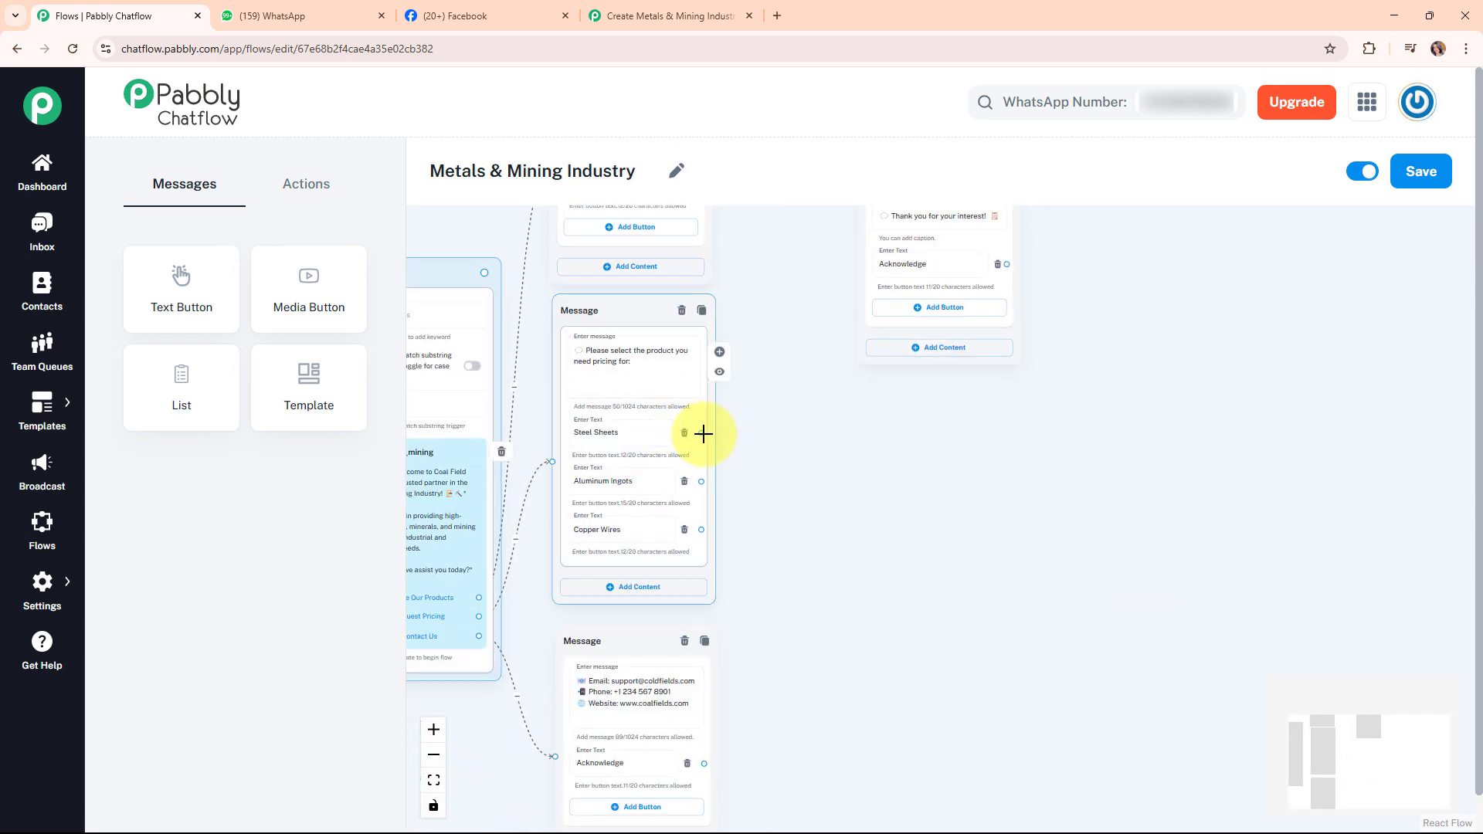
left_click_drag(703, 434, 858, 520)
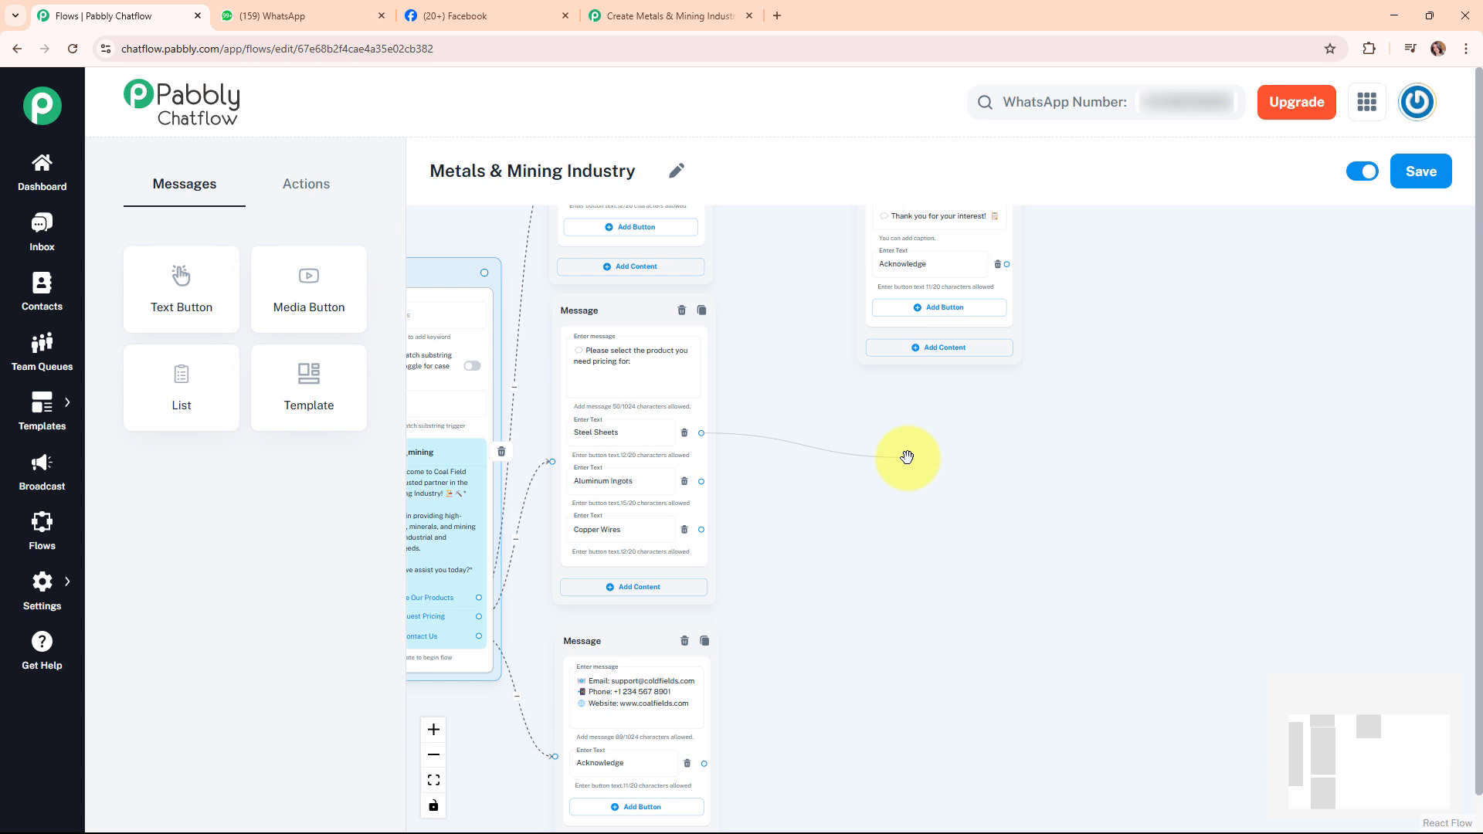
left_click_drag(907, 457, 943, 421)
left_click(918, 485)
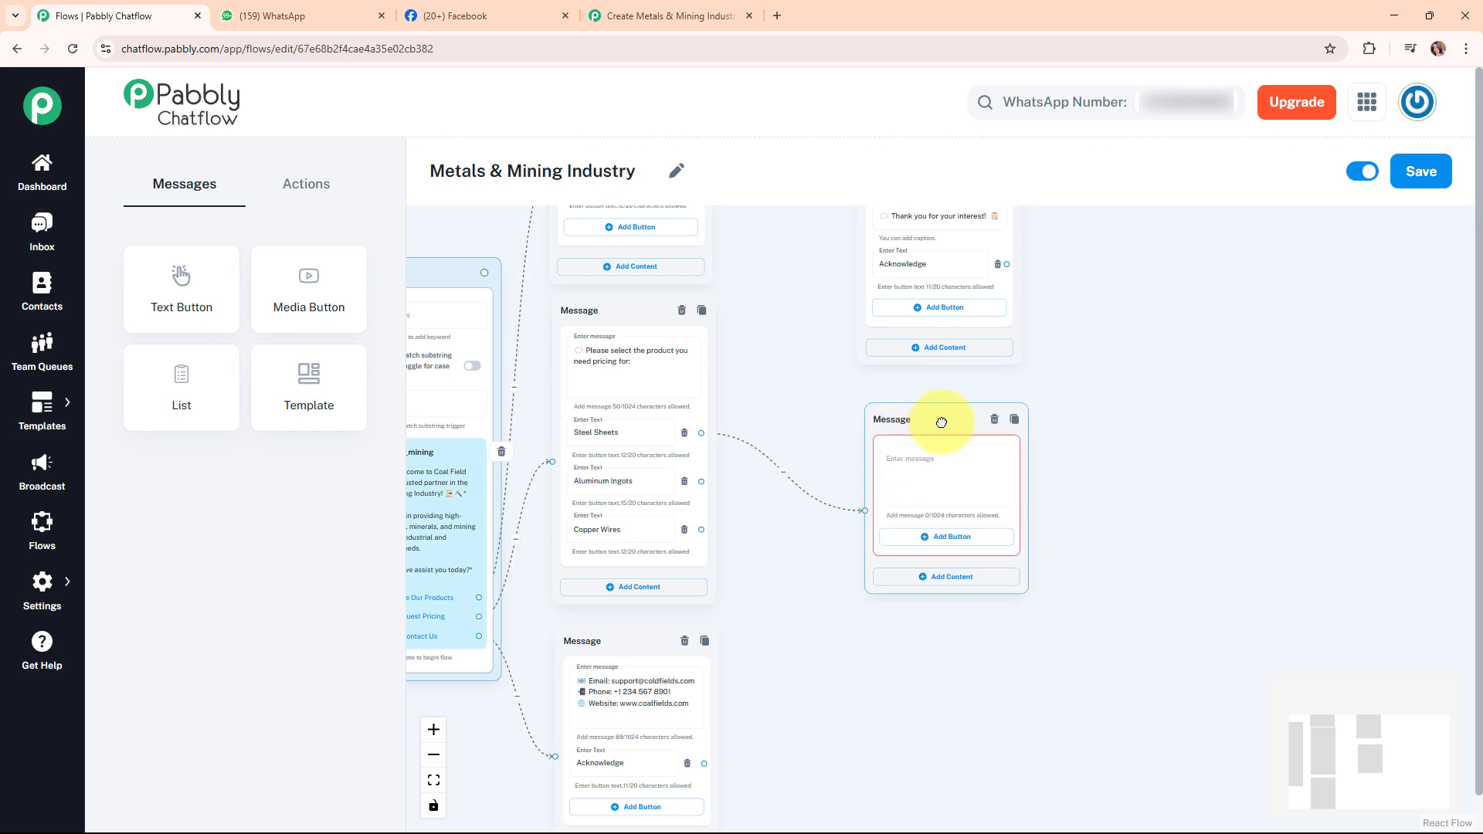
left_click(940, 489)
type("💬 Our team will contact you shortly with the best pricing details.")
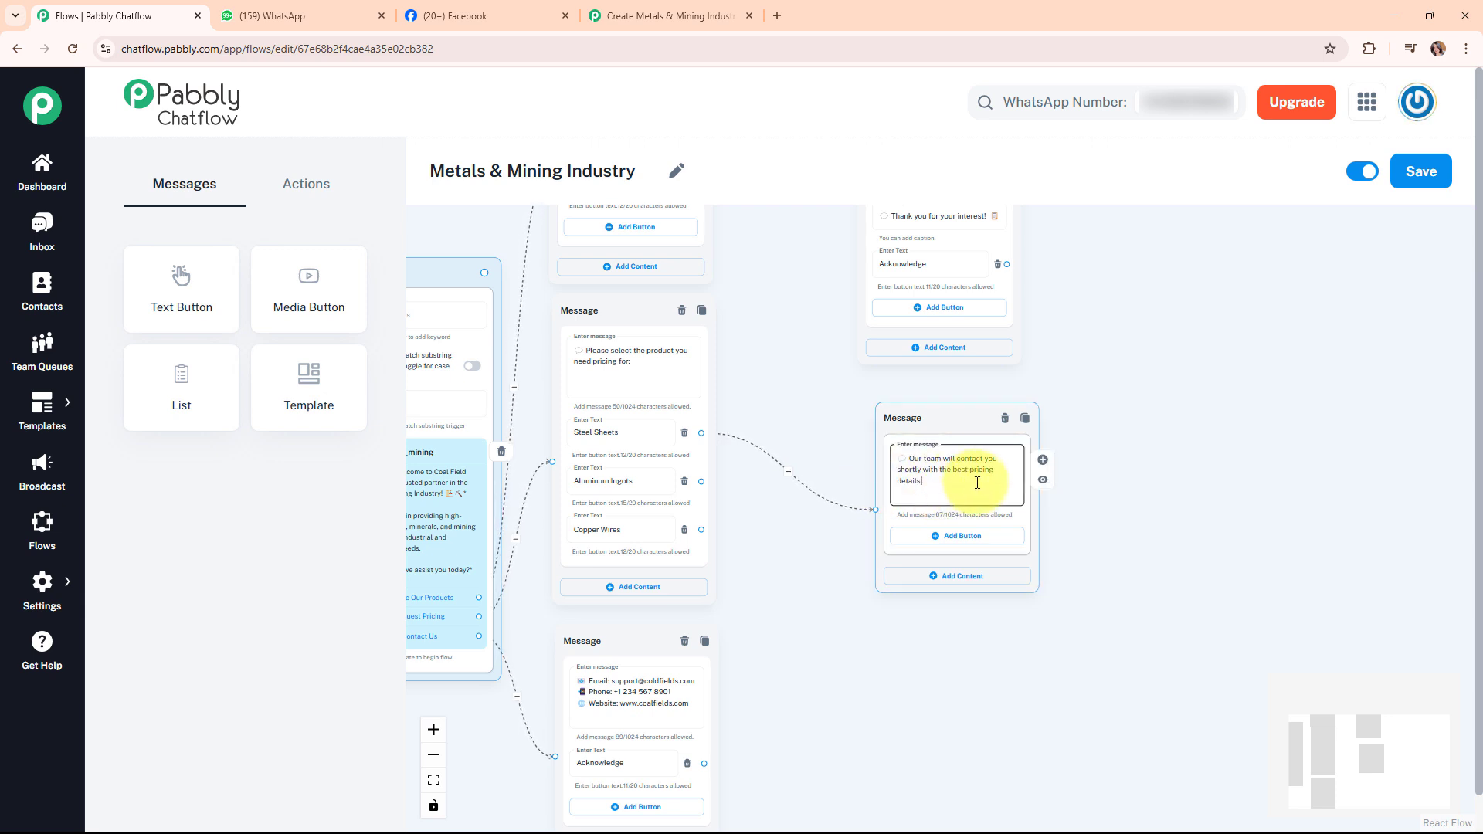
Connect the Aluminum Ingots and Copper Wires buttons to the same pricing reply message
mouse_move(948, 420)
left_mouse_down()
mouse_move(920, 414)
mouse_move(937, 414)
left_mouse_up()
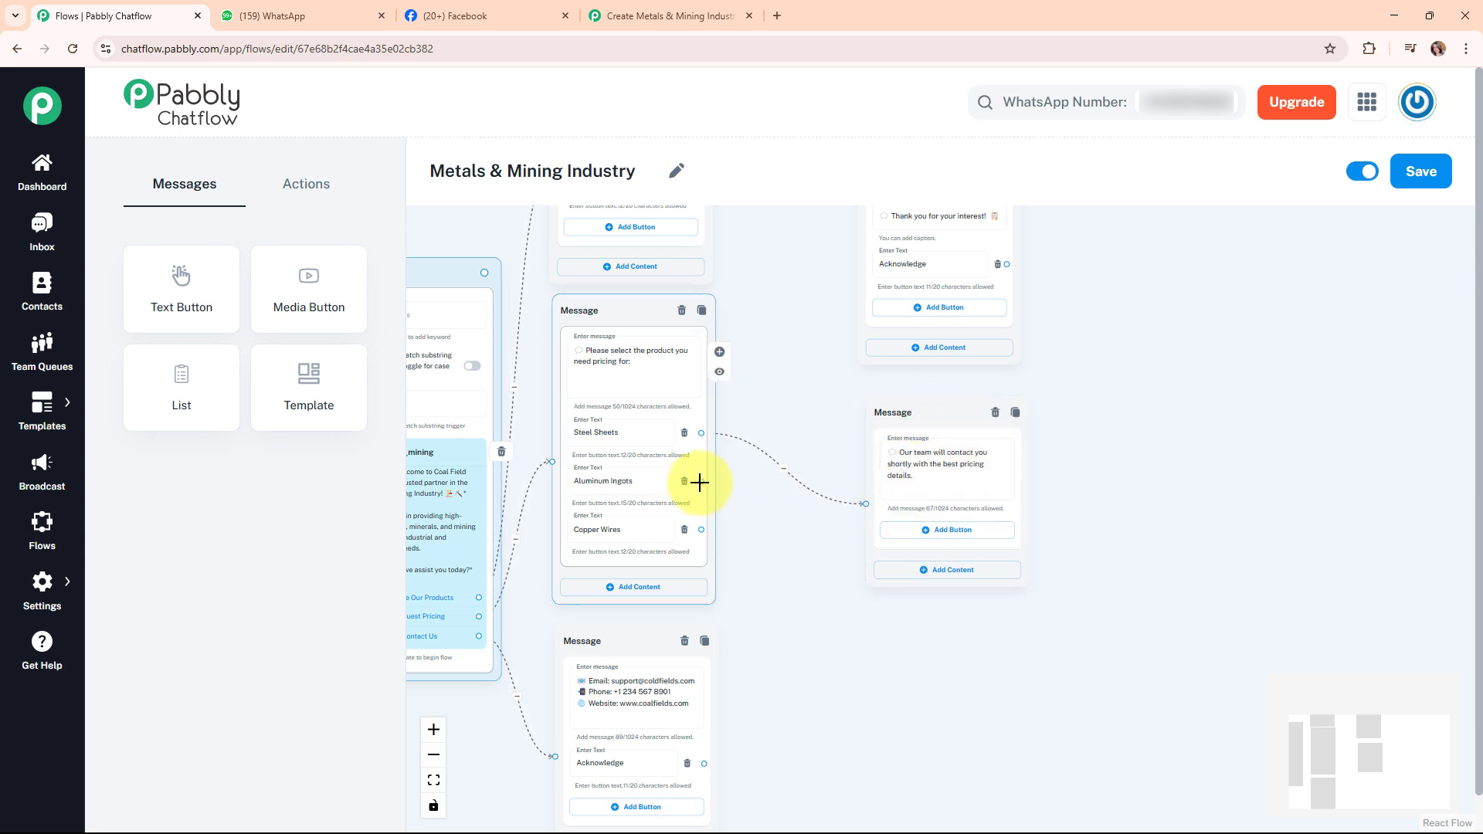
left_click_drag(701, 482, 865, 504)
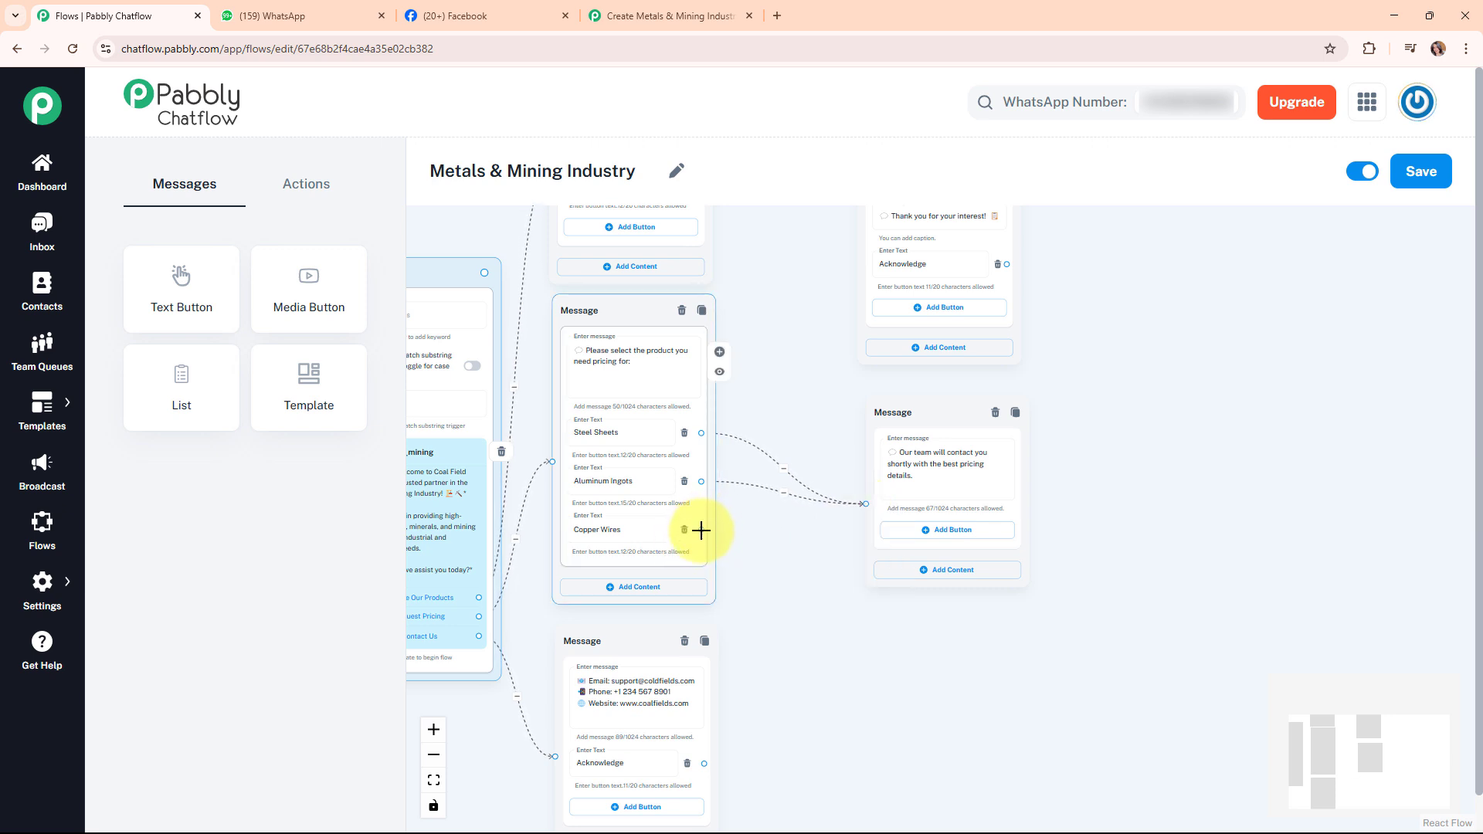
left_click_drag(702, 530, 865, 504)
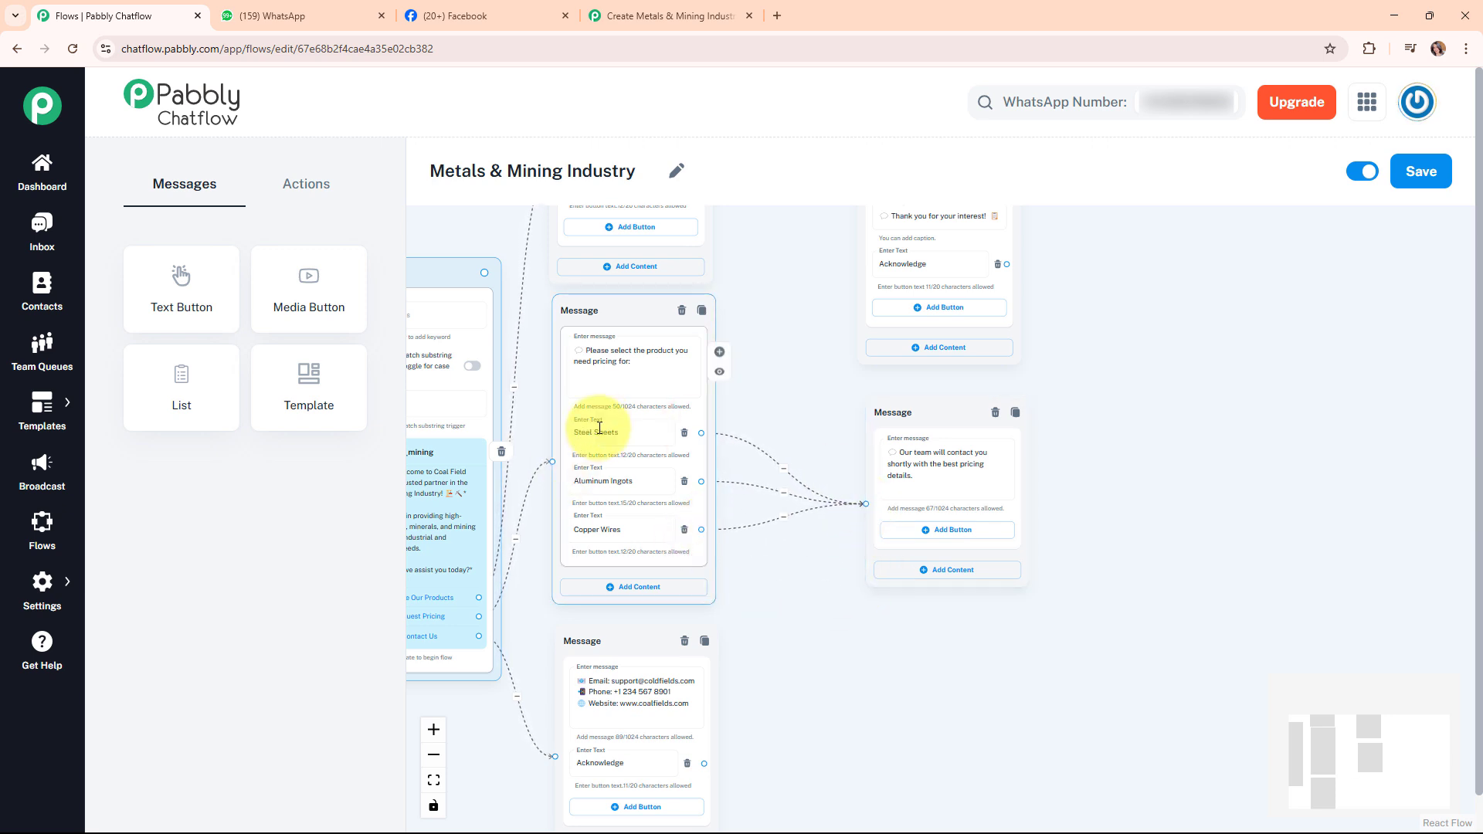
Add an Acknowledge button to the pricing reply message
left_click(934, 532)
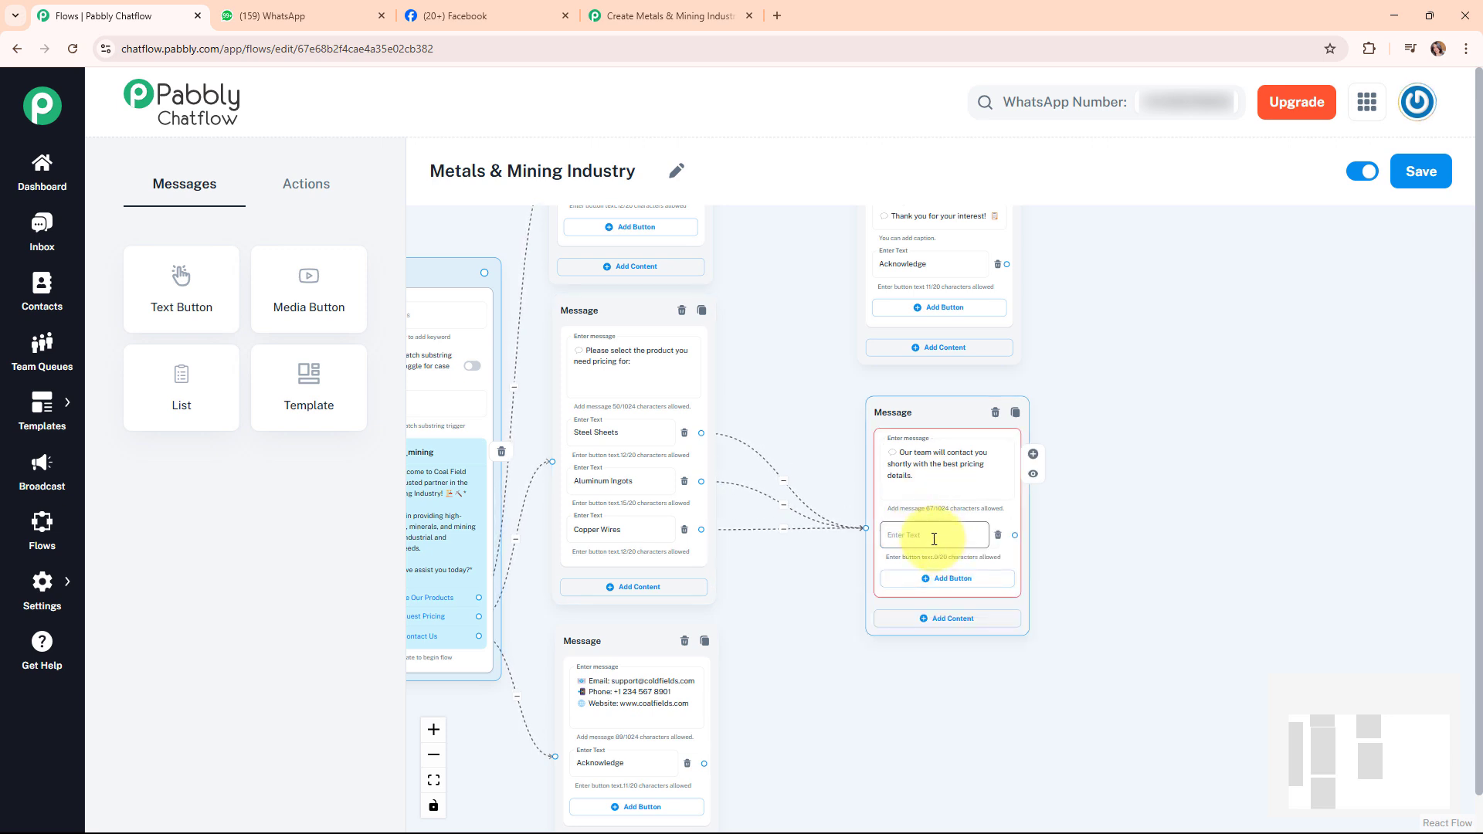
left_click(938, 265)
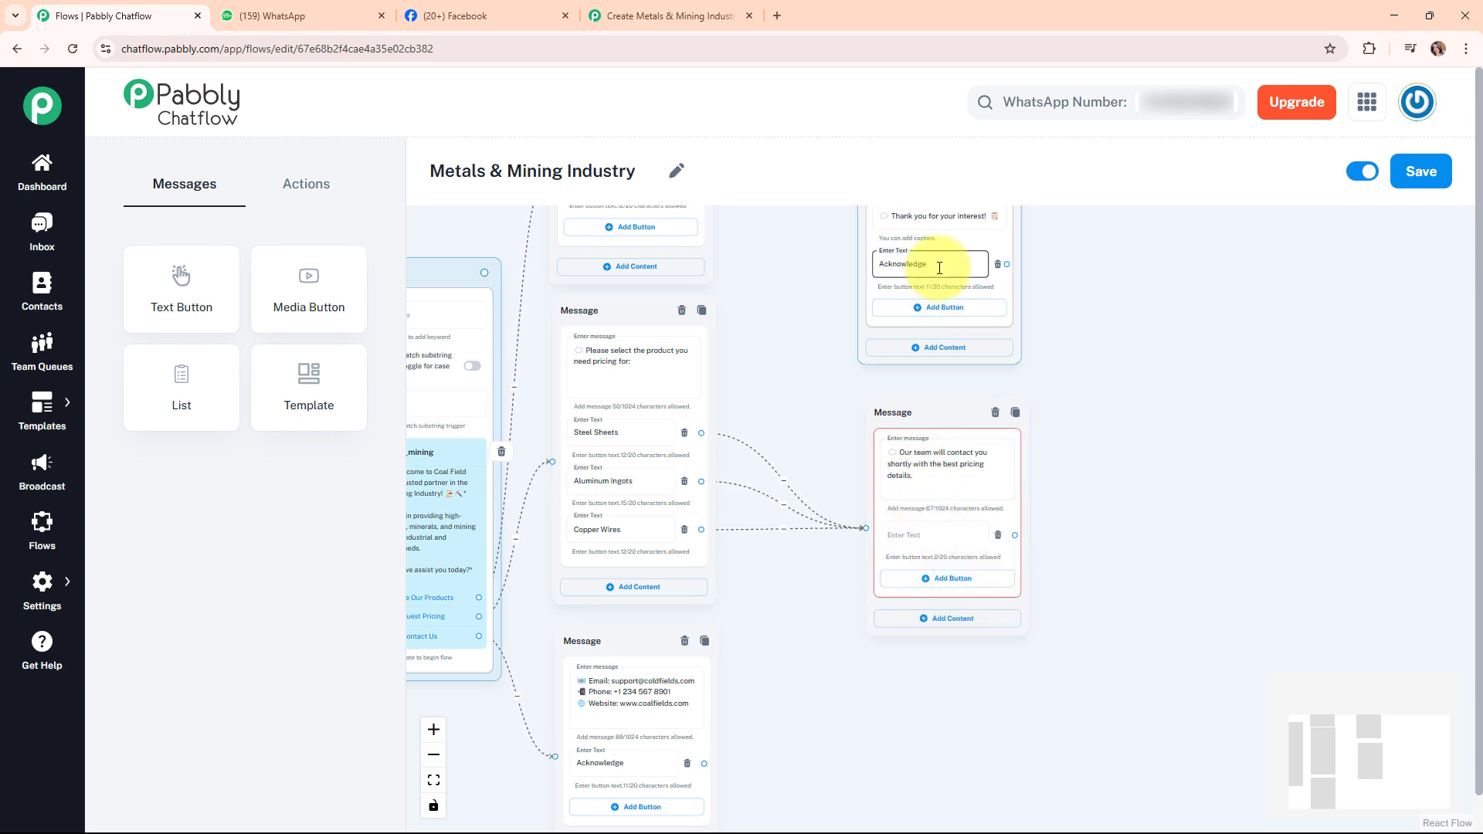
left_click(929, 541)
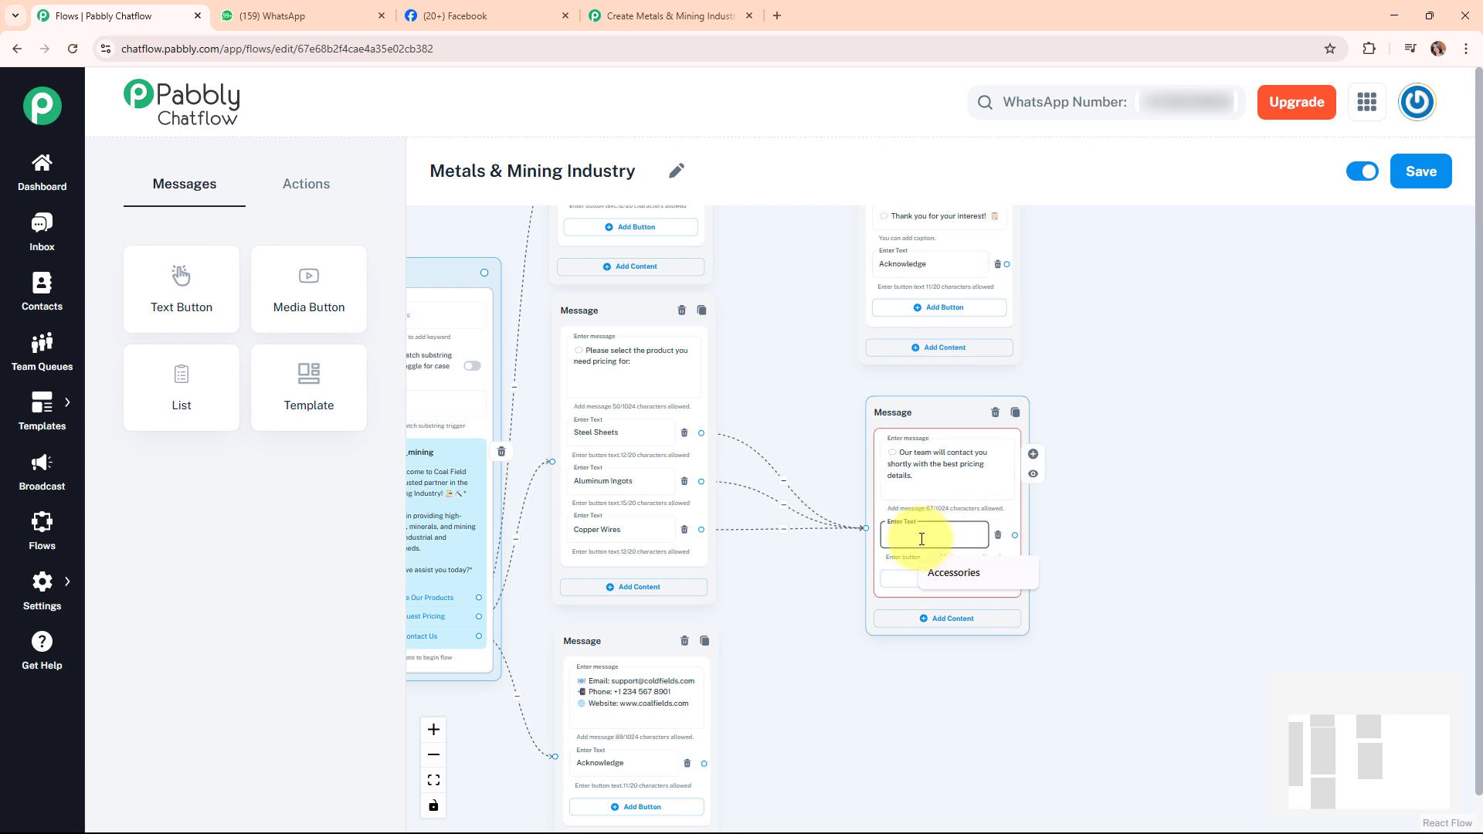
type("Acknowledge")
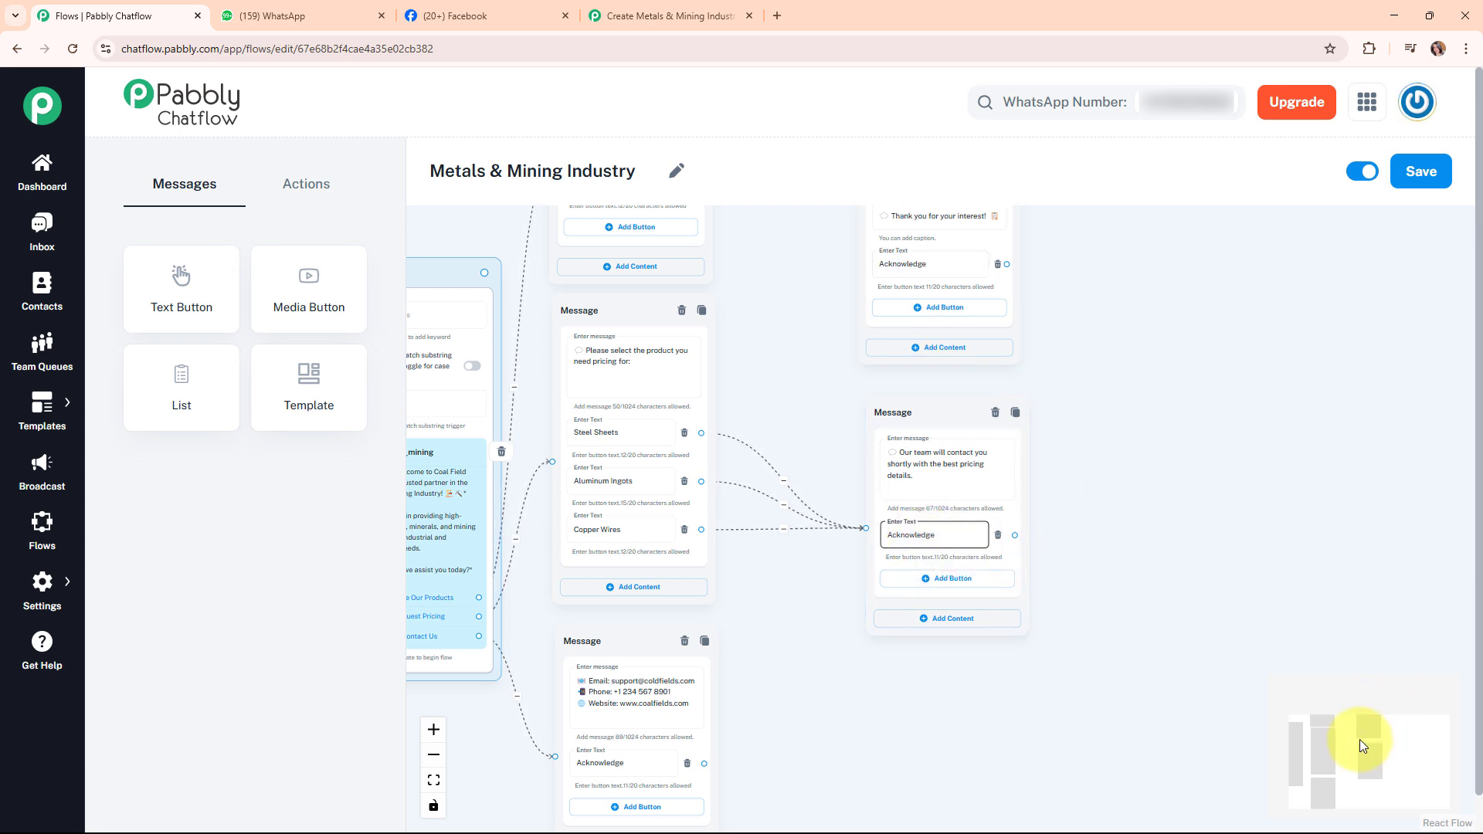
Connect the catalog message's Acknowledge button to a new Text + Button message
left_click_drag(1359, 740, 1351, 768)
left_click(671, 618)
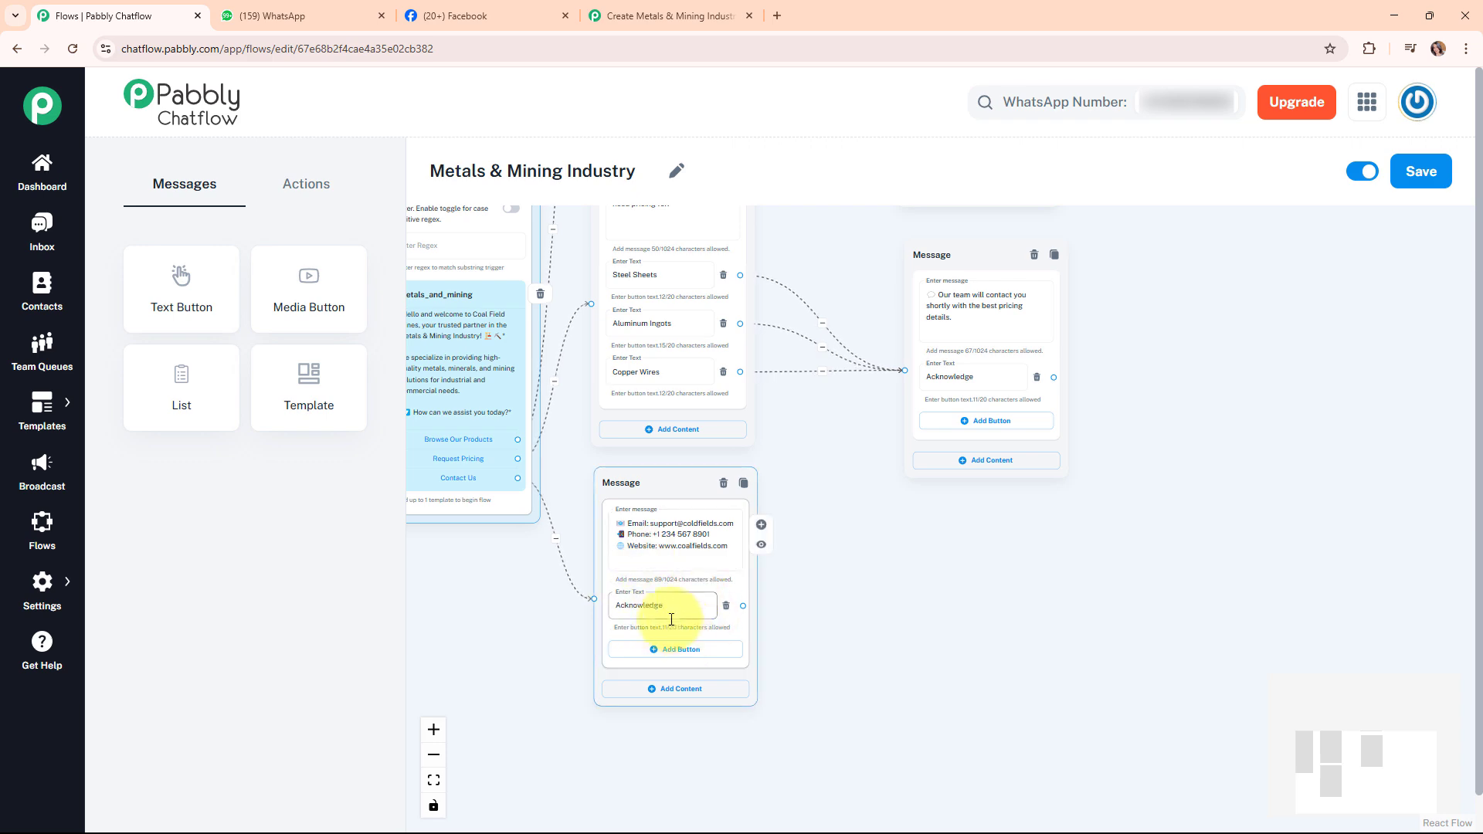
left_click(1327, 773)
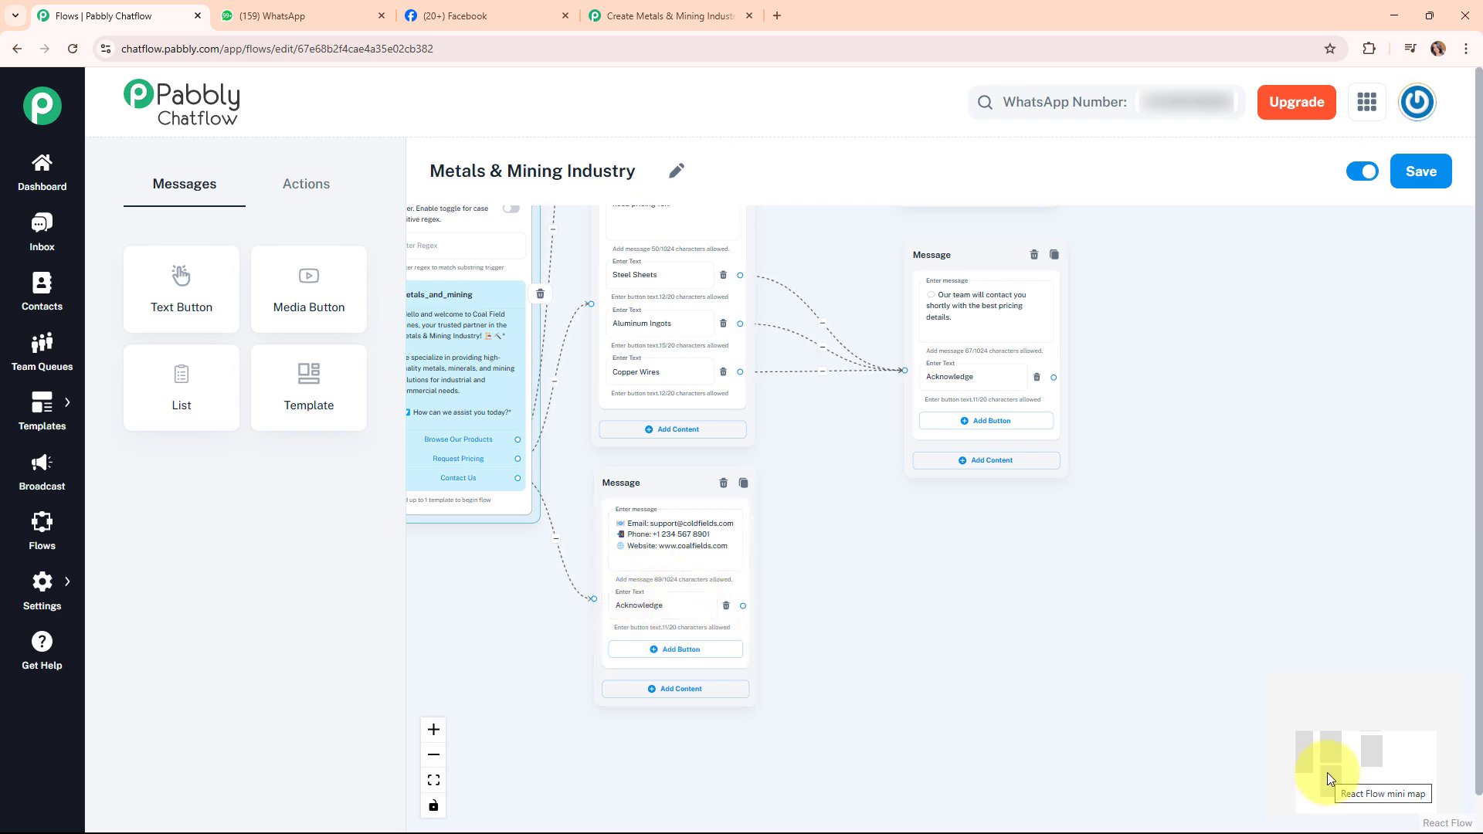
left_click_drag(1357, 748, 1373, 700)
left_click(863, 414)
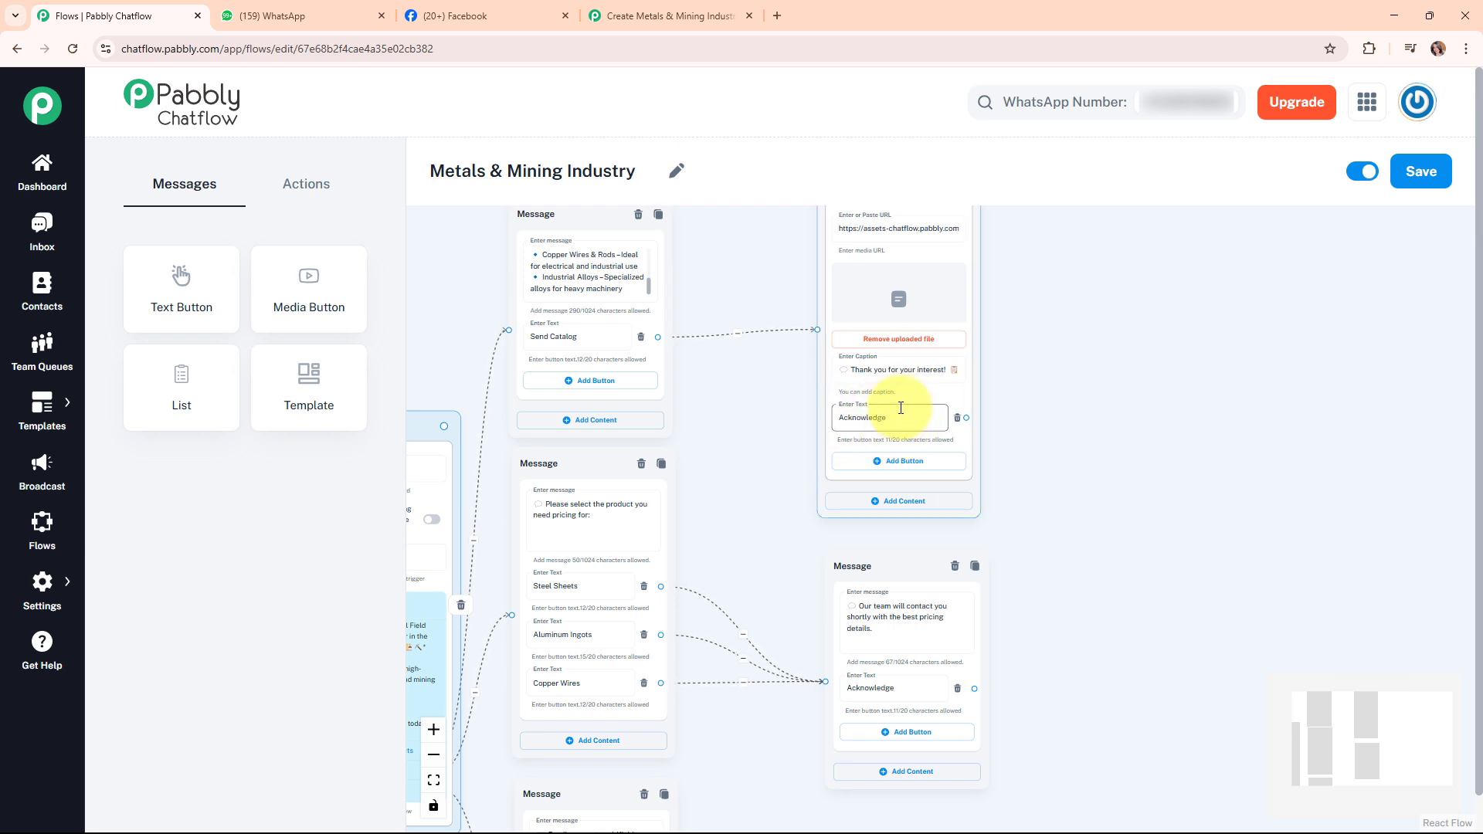
mouse_move(1352, 713)
left_mouse_down()
mouse_move(1340, 738)
mouse_move(1361, 739)
left_mouse_up()
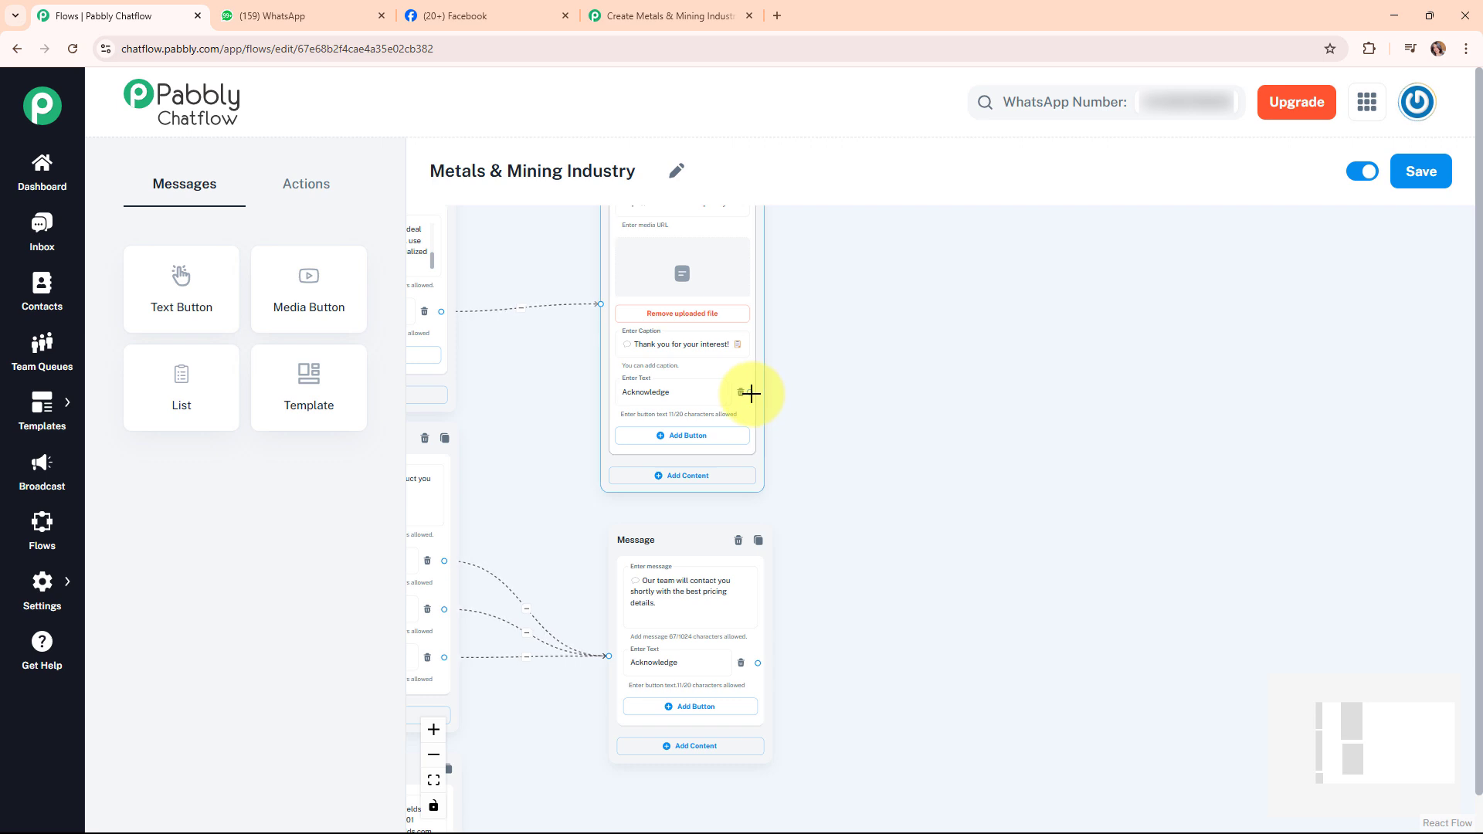
left_click_drag(750, 392, 1054, 511)
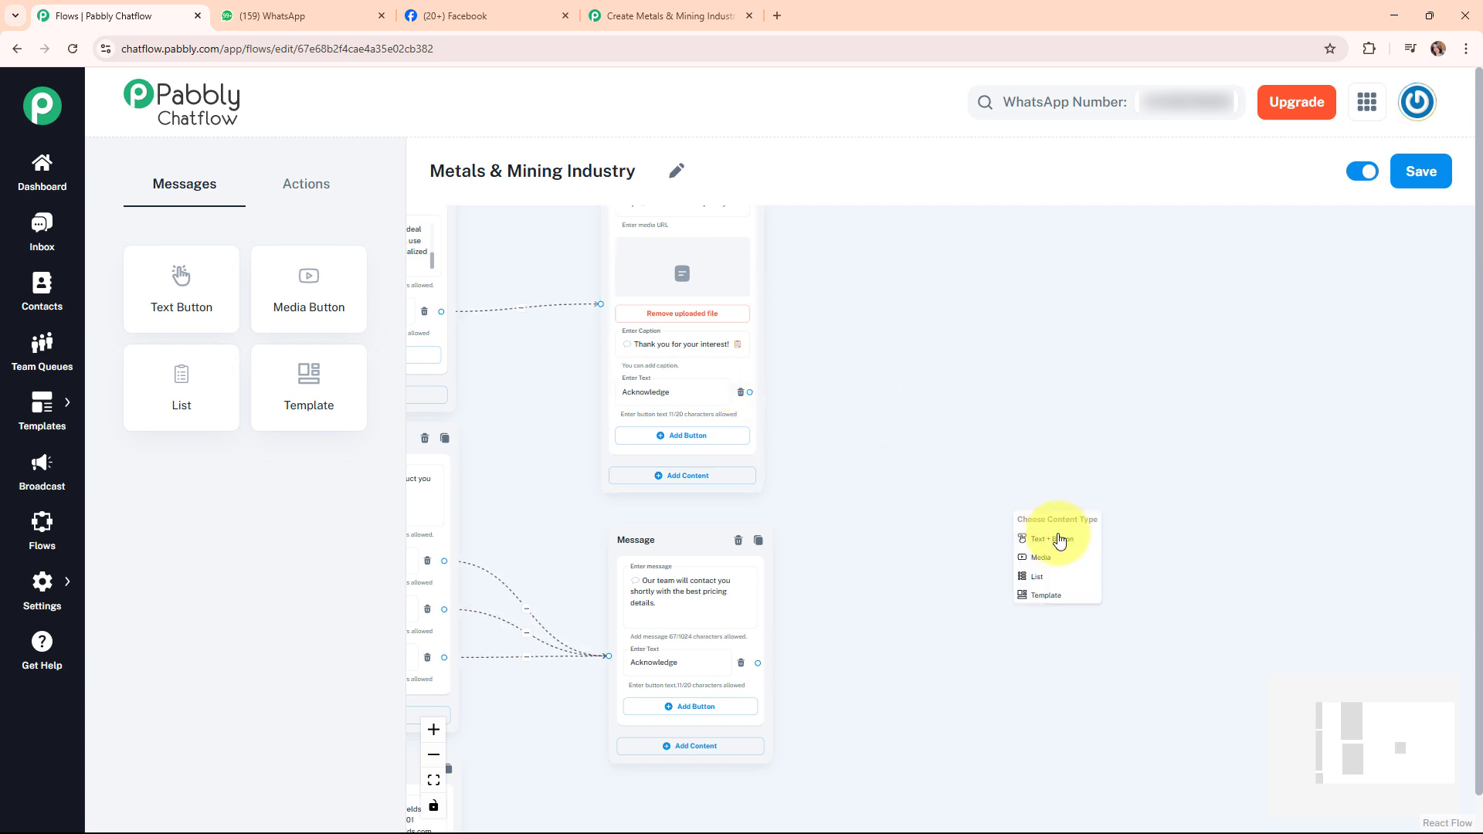
left_click(1059, 540)
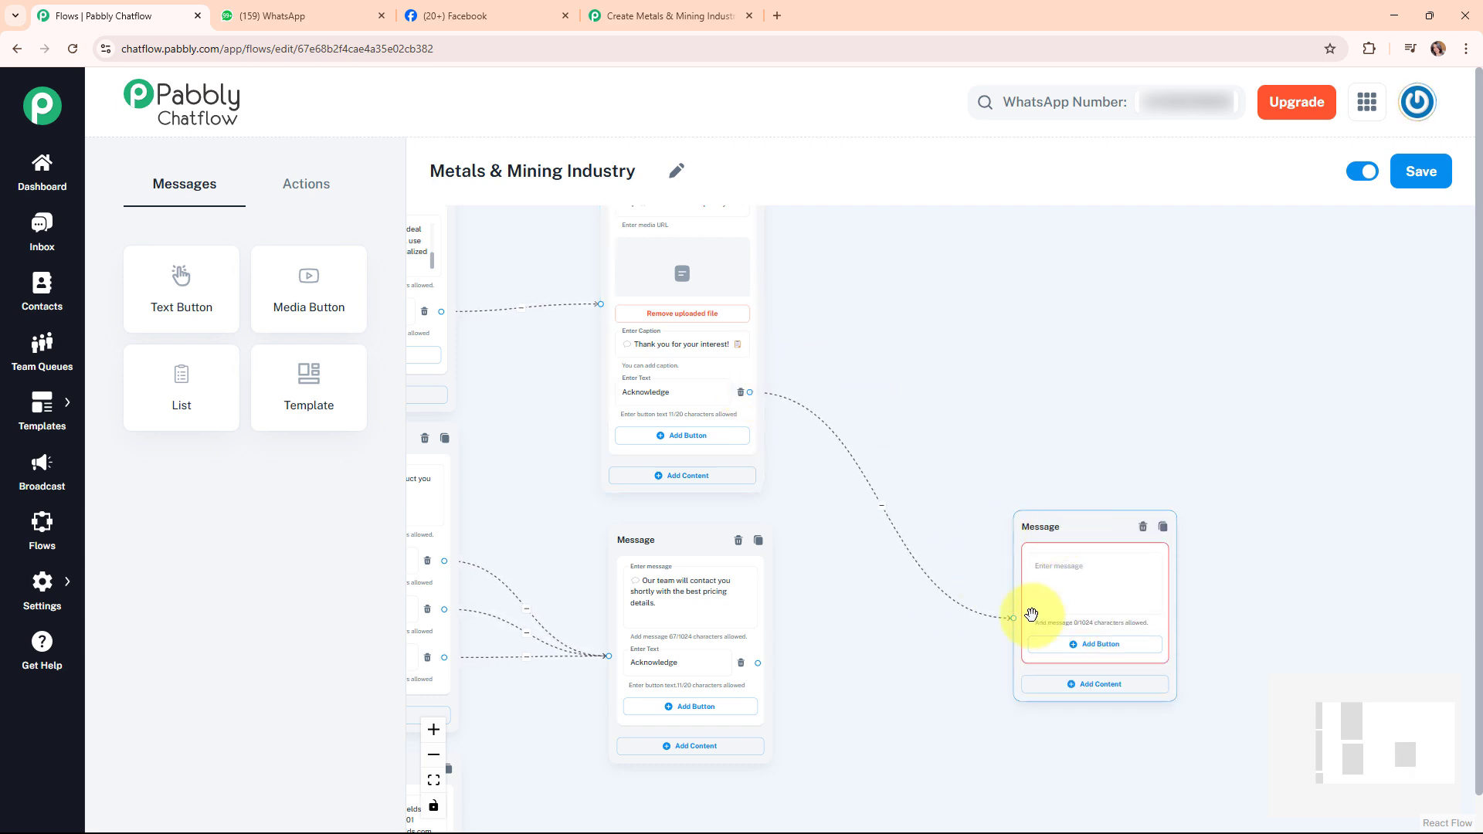
Write "We look forward to serving your metals and mining needs. If you have any more questions, feel free to reach out." in the reply and raise it
left_click(1071, 596)
type("We look forward to serving your metals and mining needs. If you have any more questions, feel free to reach out.")
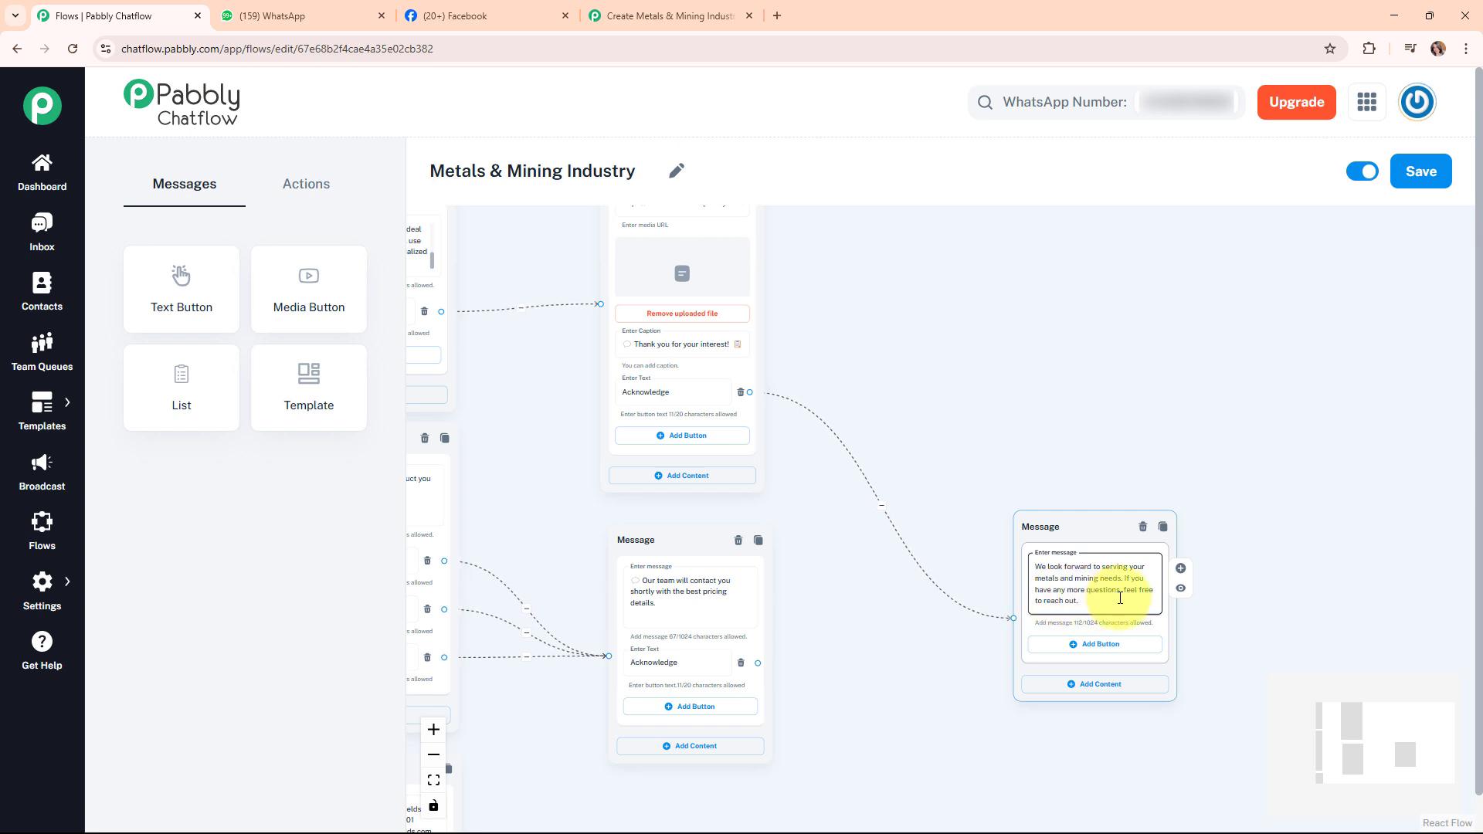
left_click_drag(1076, 533, 1073, 450)
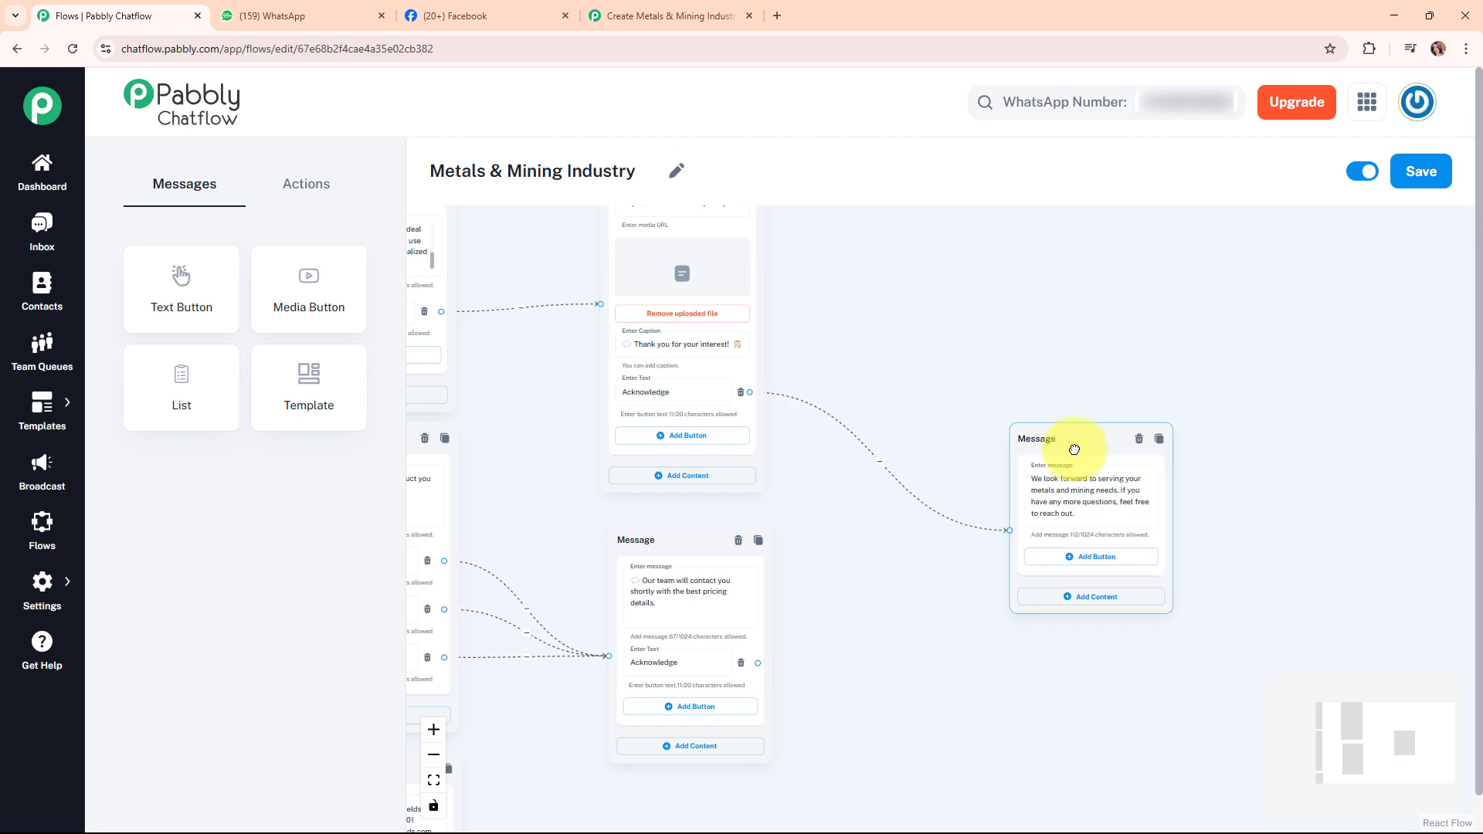
Connect the Acknowledge buttons of the pricing reply and the contact details message to the same closing message
left_click(764, 719)
left_click_drag(760, 665, 1009, 530)
left_click_drag(1348, 746, 1268, 753)
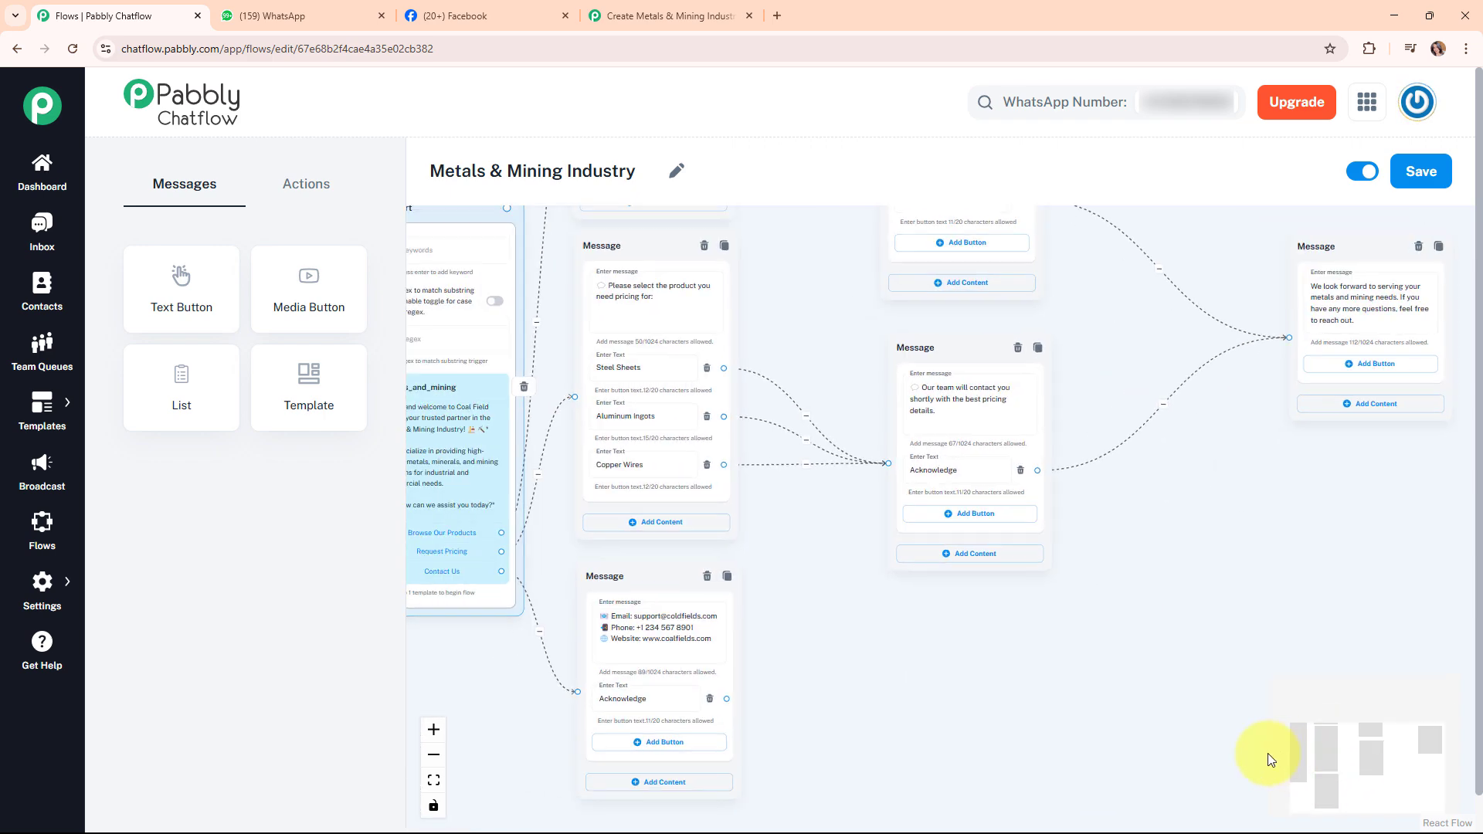
left_click_drag(1281, 599, 1296, 348)
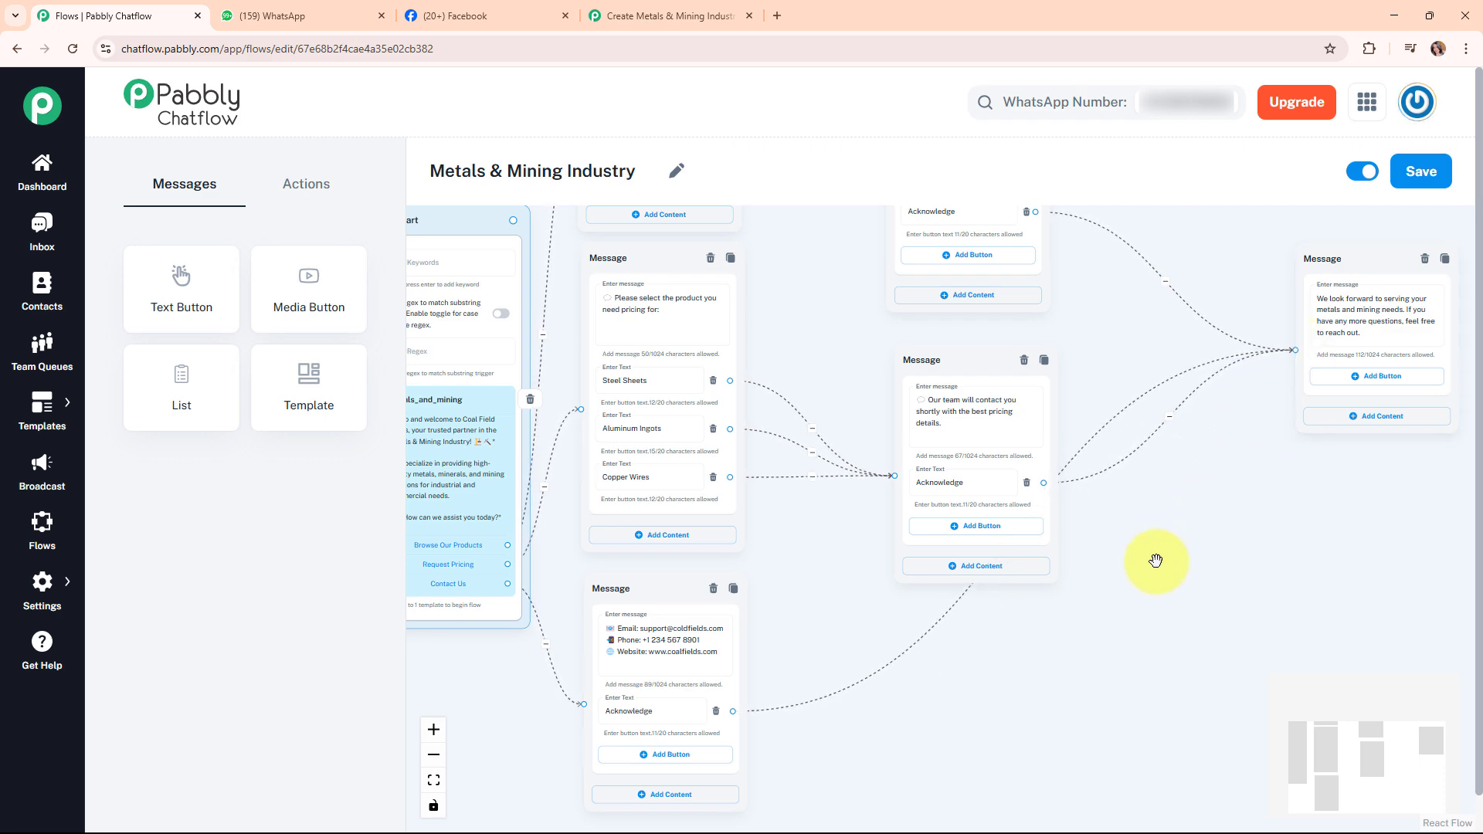
Bring the whole flow into view and save the Metals & Mining Industry flow
scroll(1152, 556, "down", 3)
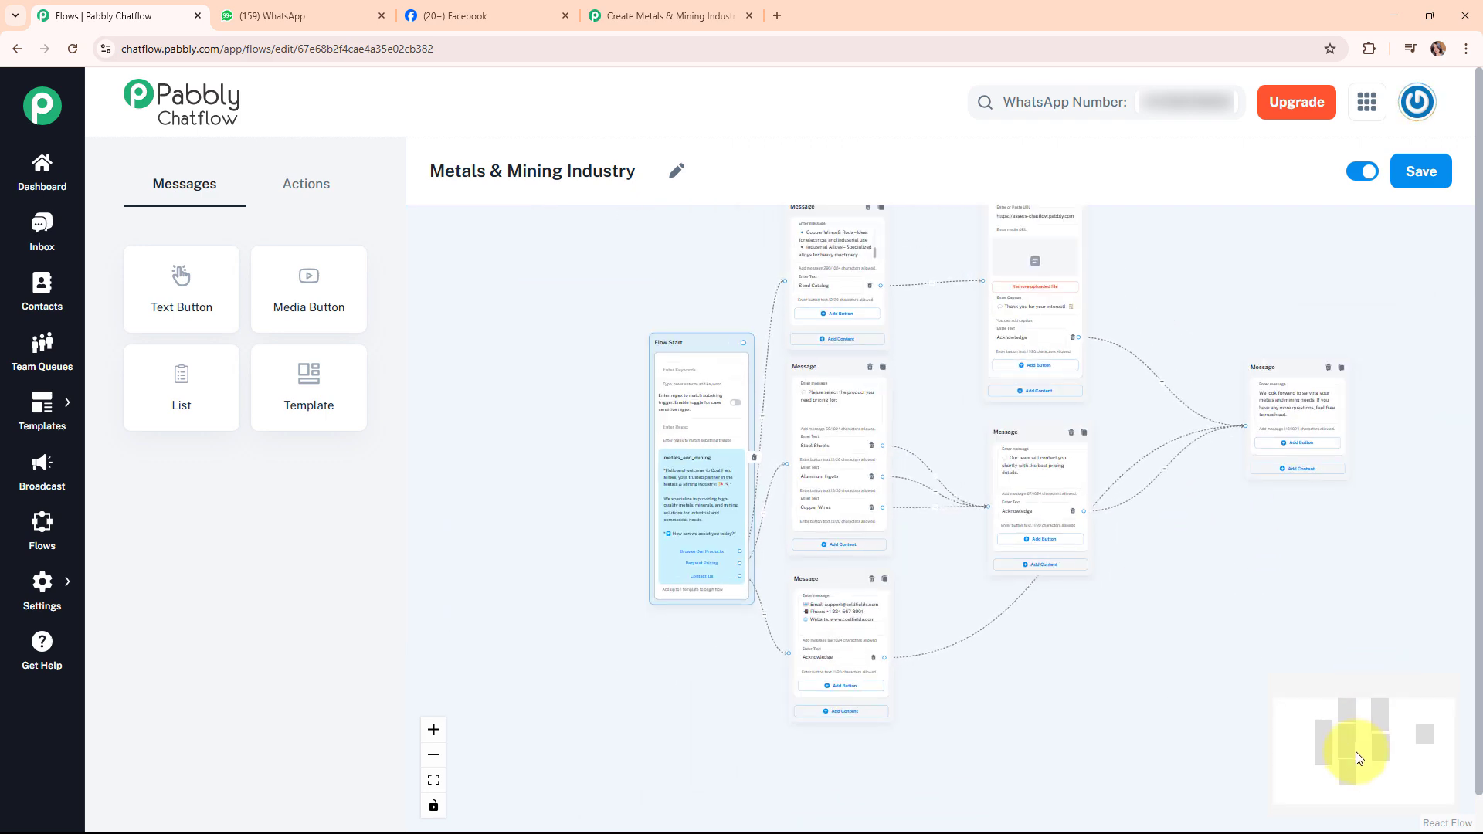
left_click_drag(1356, 753, 1393, 744)
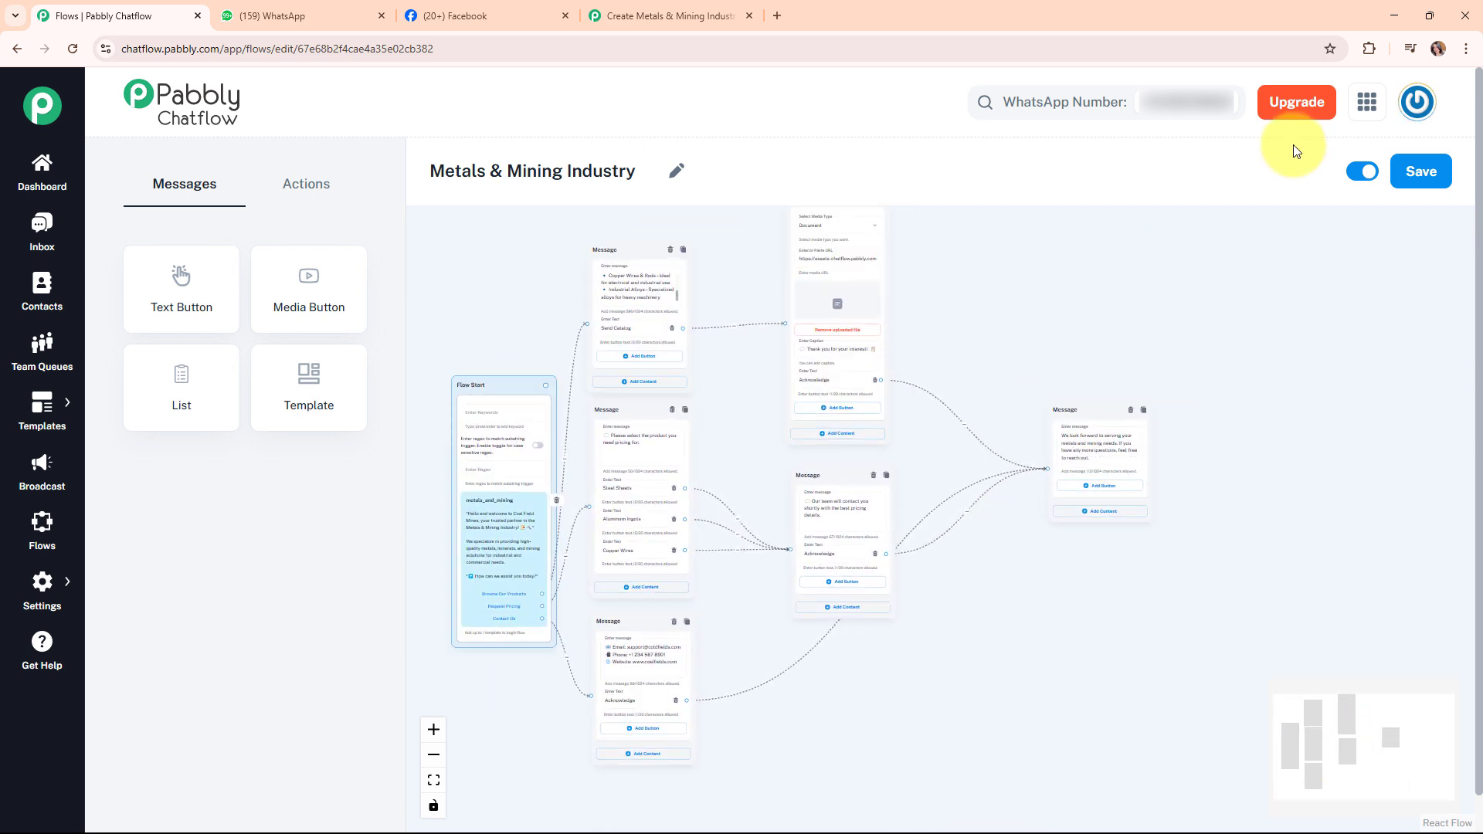
left_click(1419, 180)
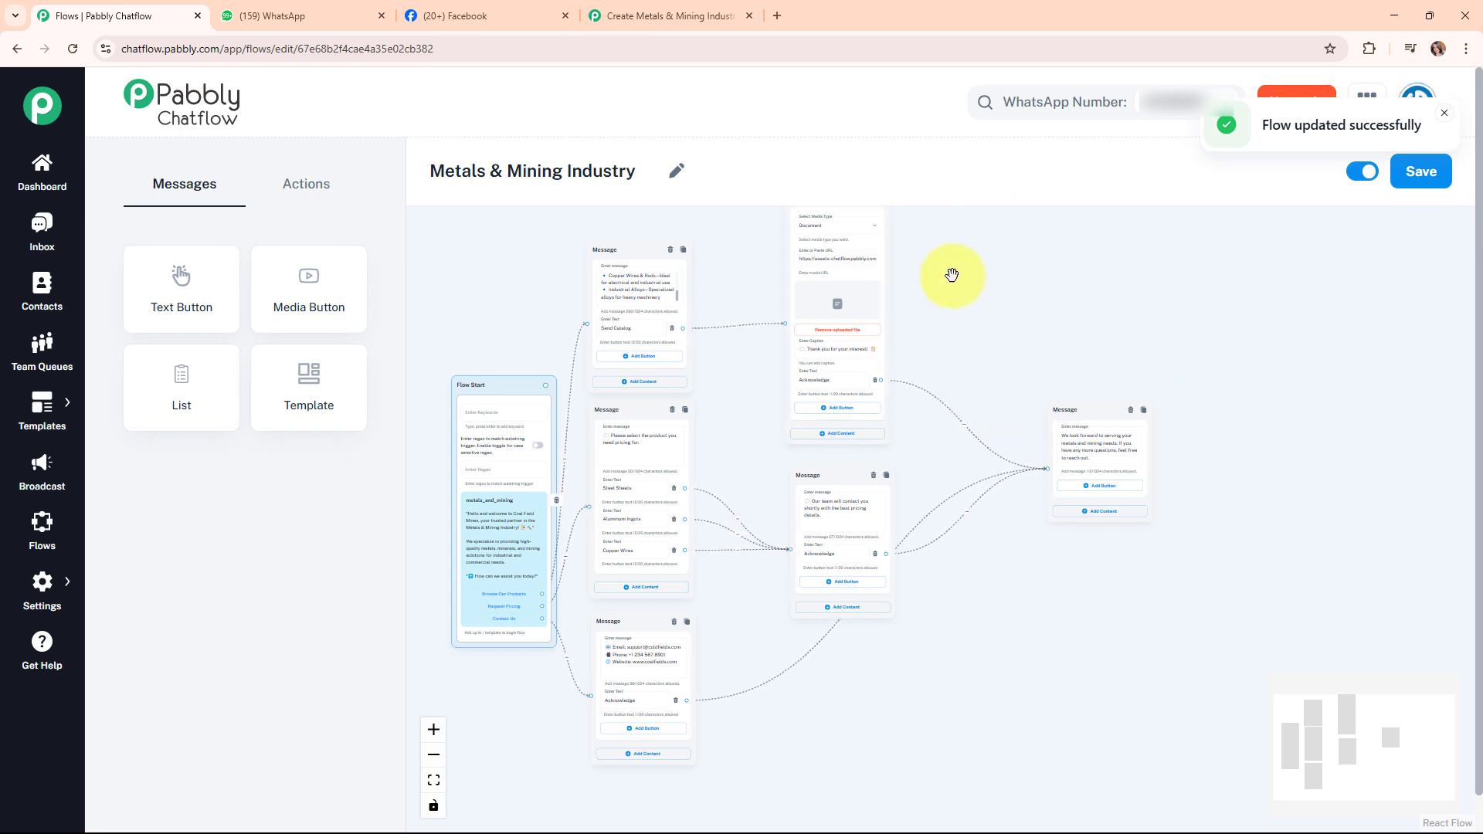
Switch to WhatsApp and test the product branch by choosing Browse Our Products, Send Catalog and Acknowledge in the Pabbly Chatflow chat
left_click(272, 15)
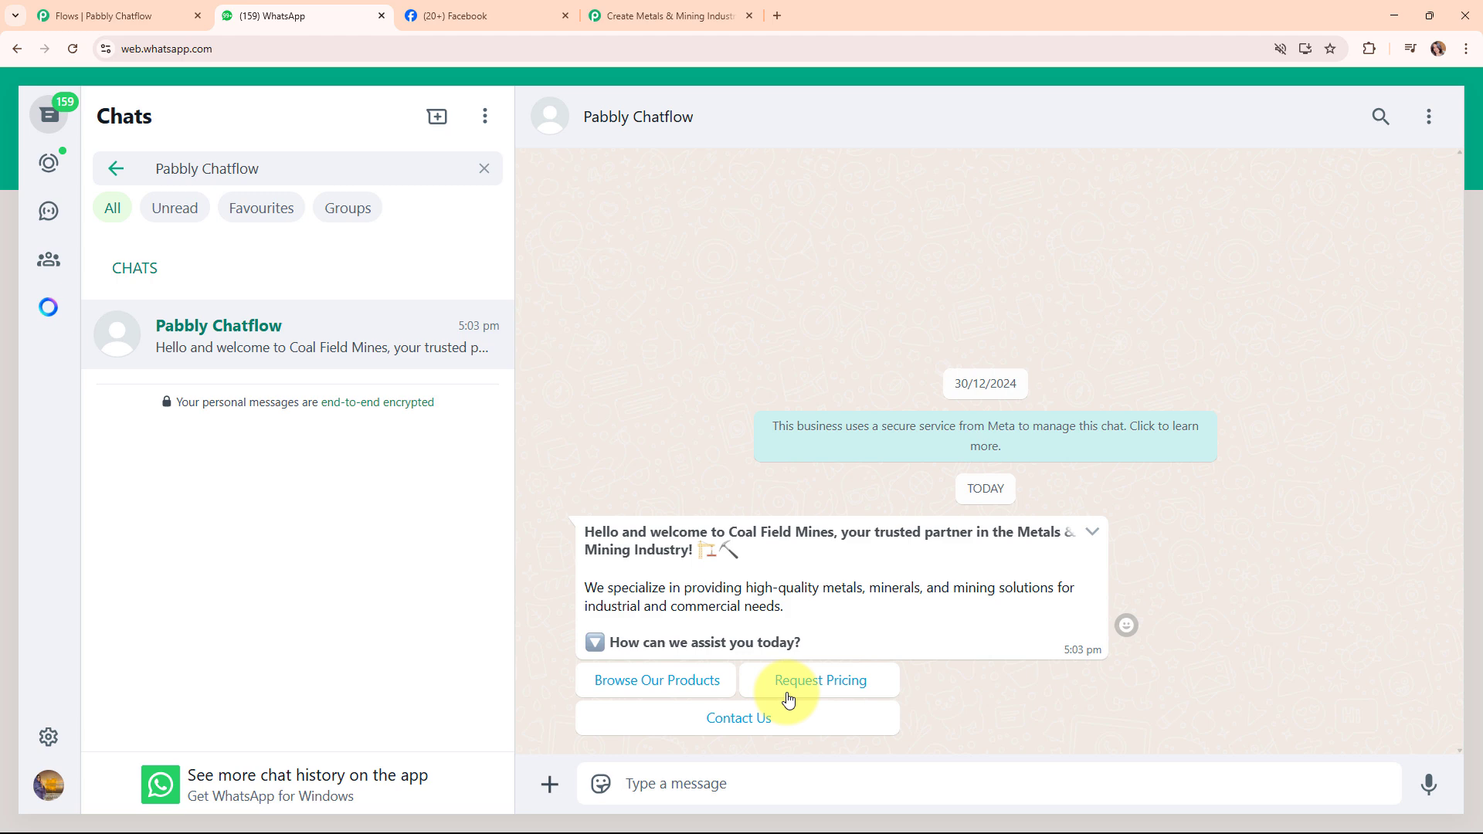
left_click(708, 690)
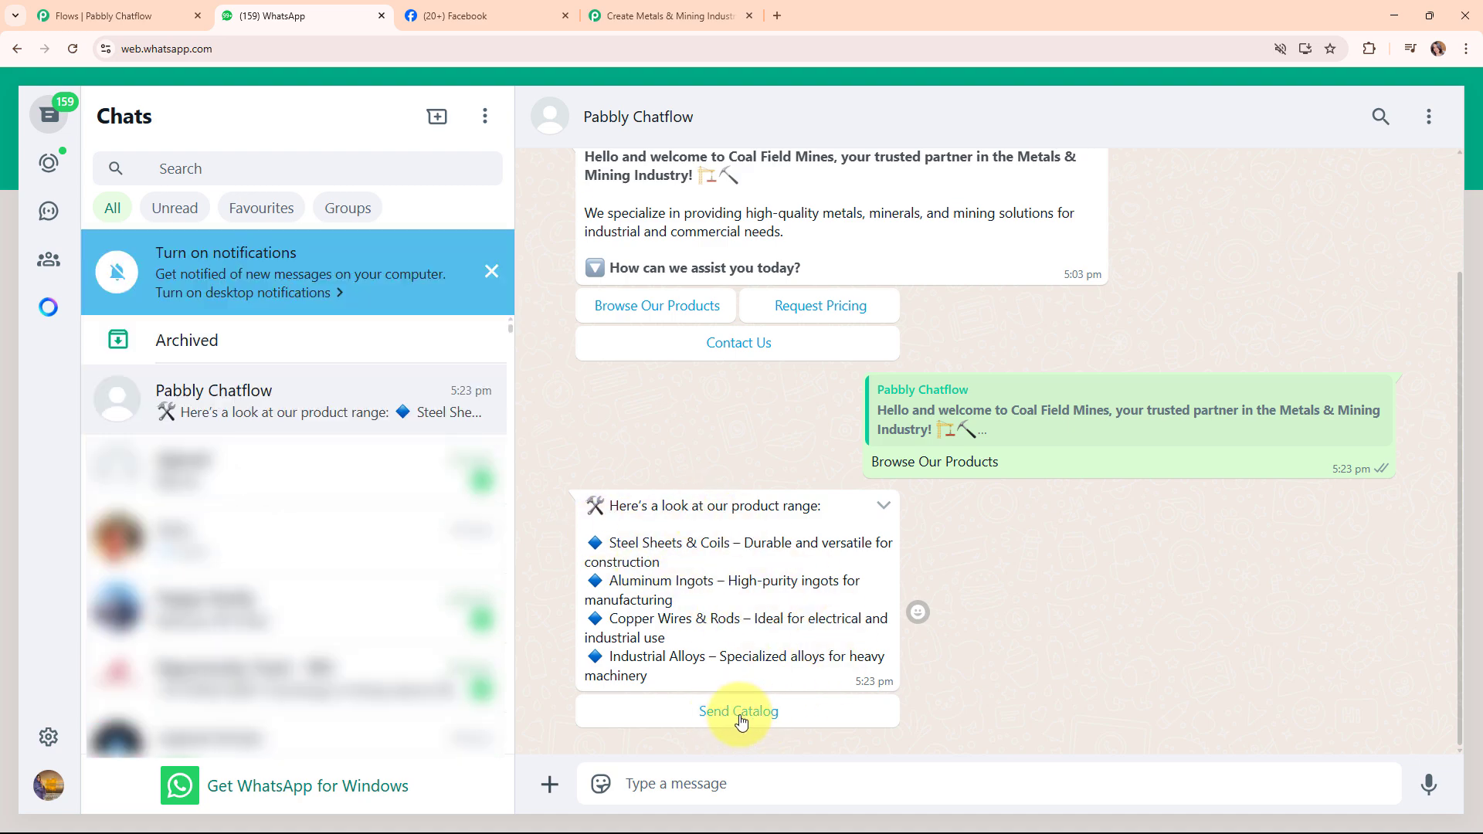
left_click(740, 711)
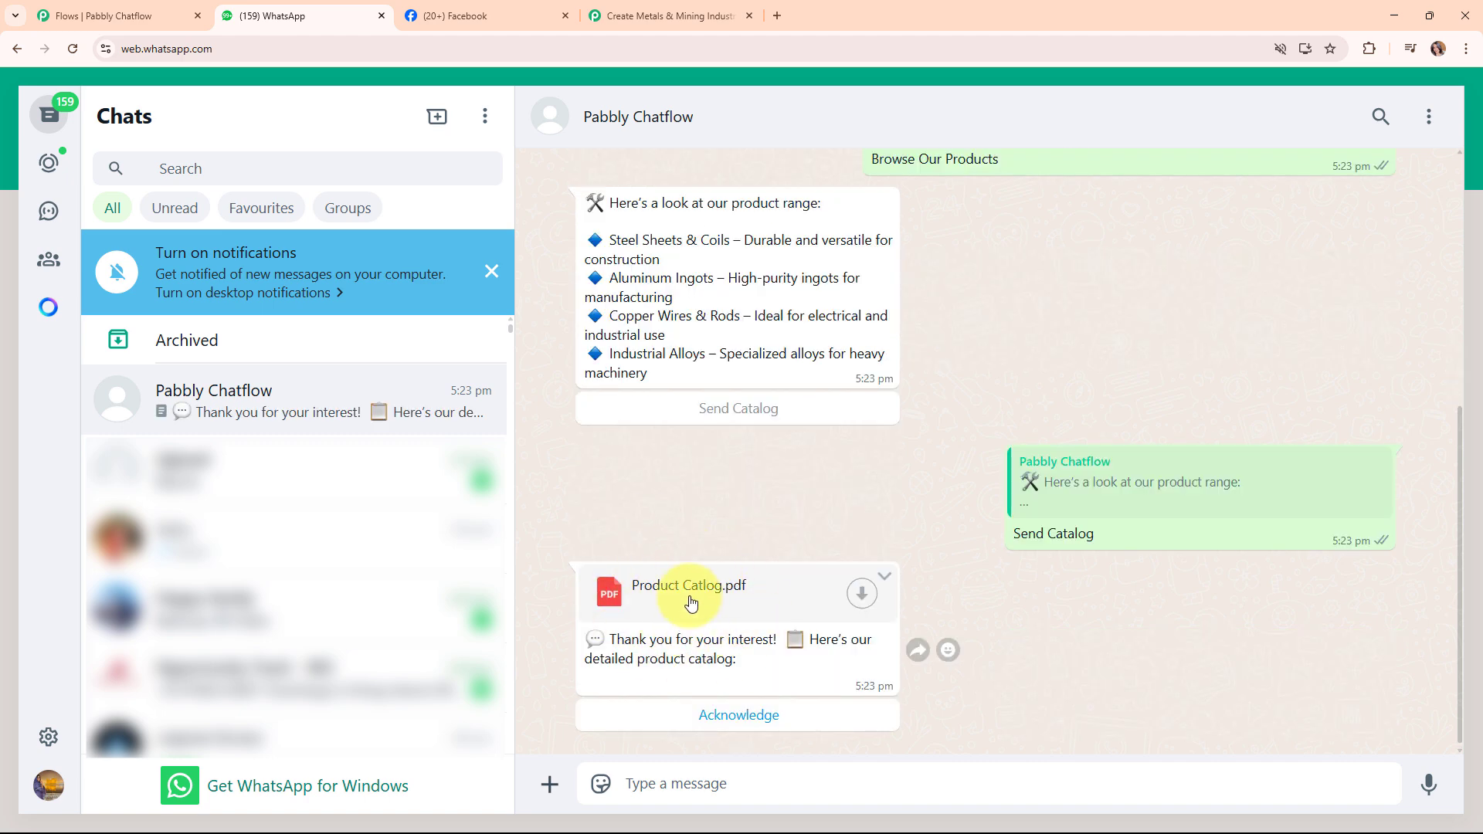
left_click(729, 721)
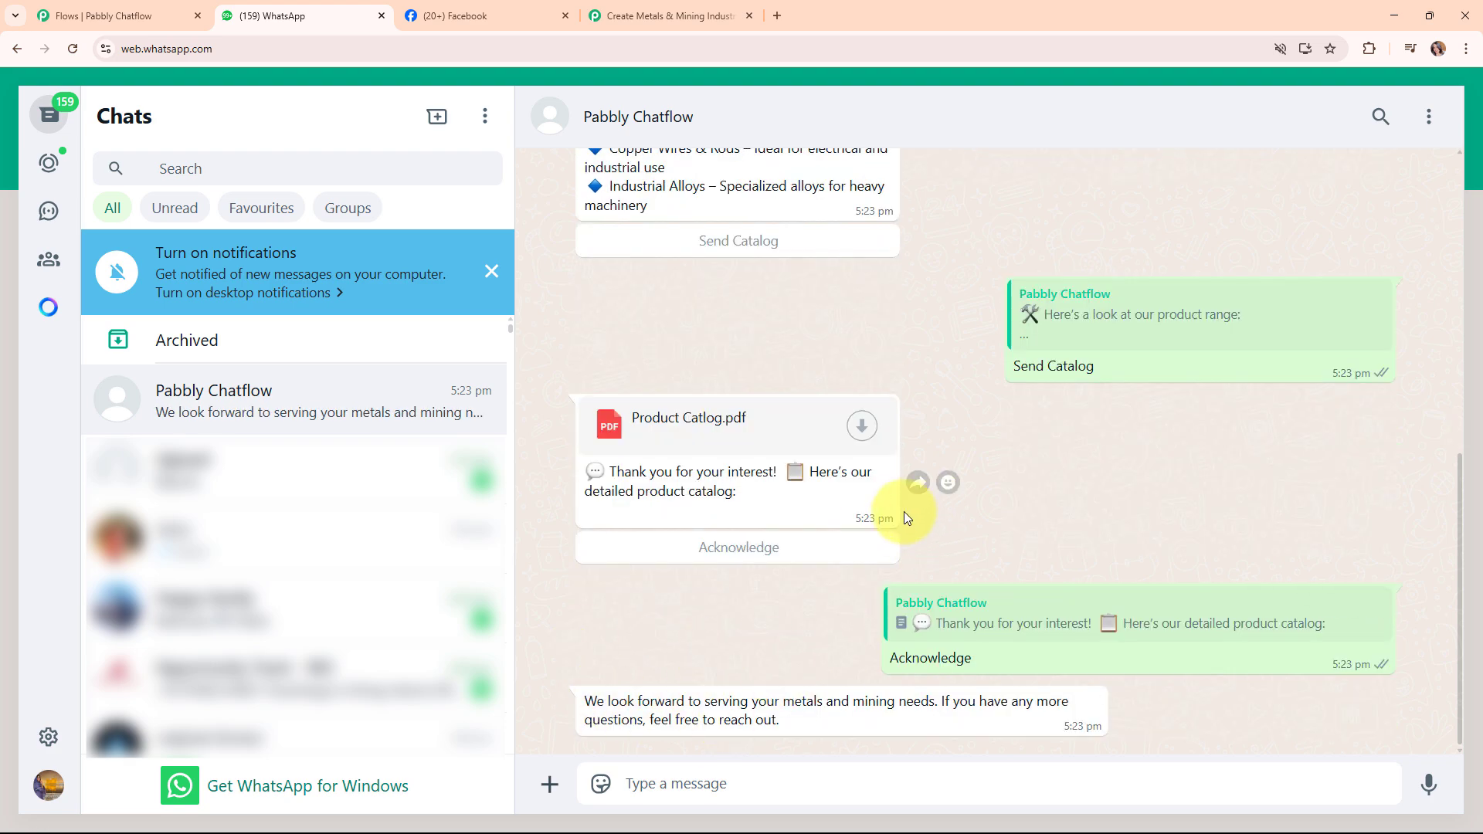
Test the pricing branch by choosing Request Pricing in the welcome message and Aluminum Ingots, and acknowledge the pricing reply
scroll(1064, 546, "up", 6)
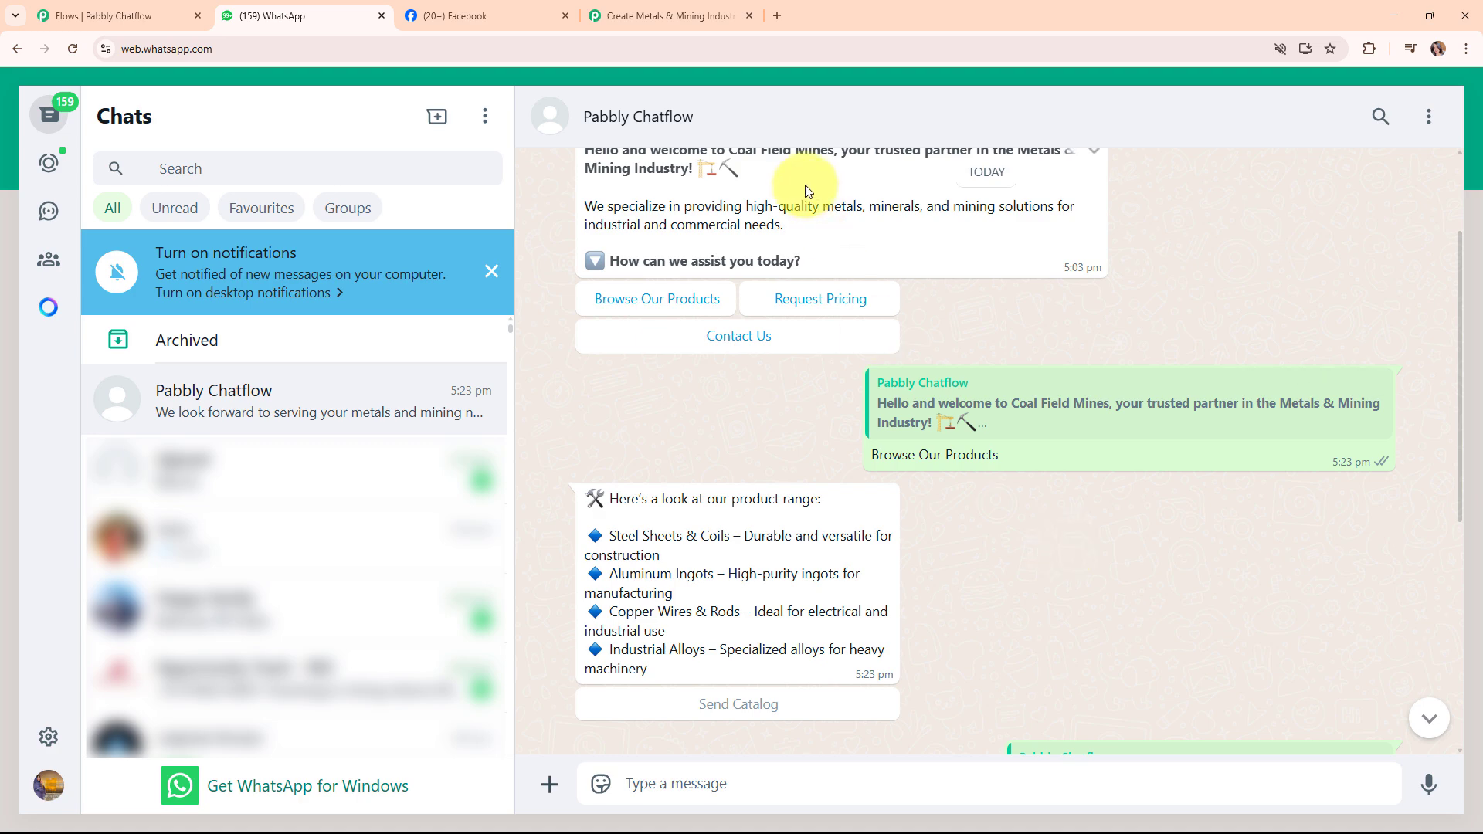
left_click(809, 306)
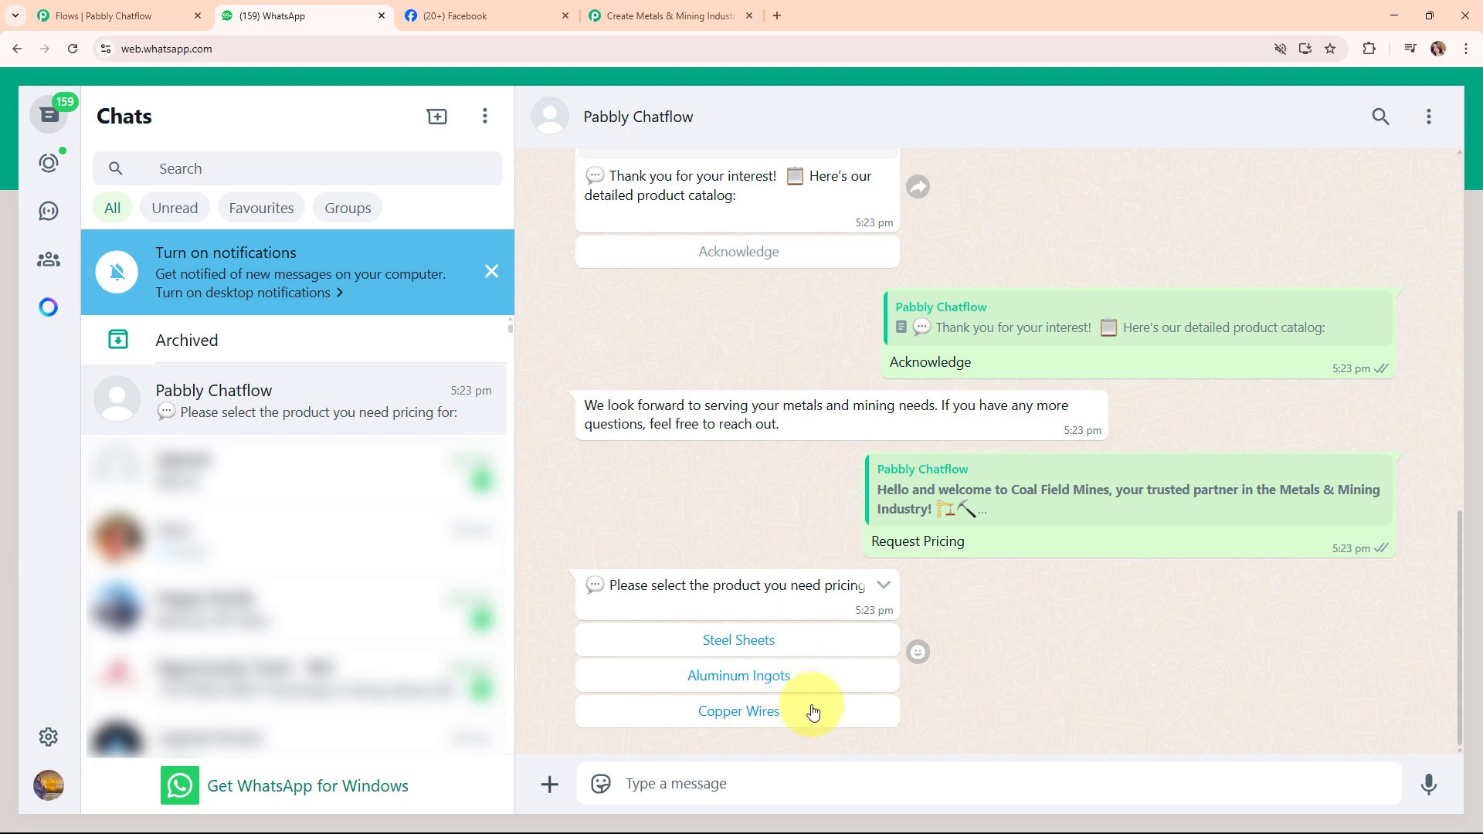
left_click(781, 677)
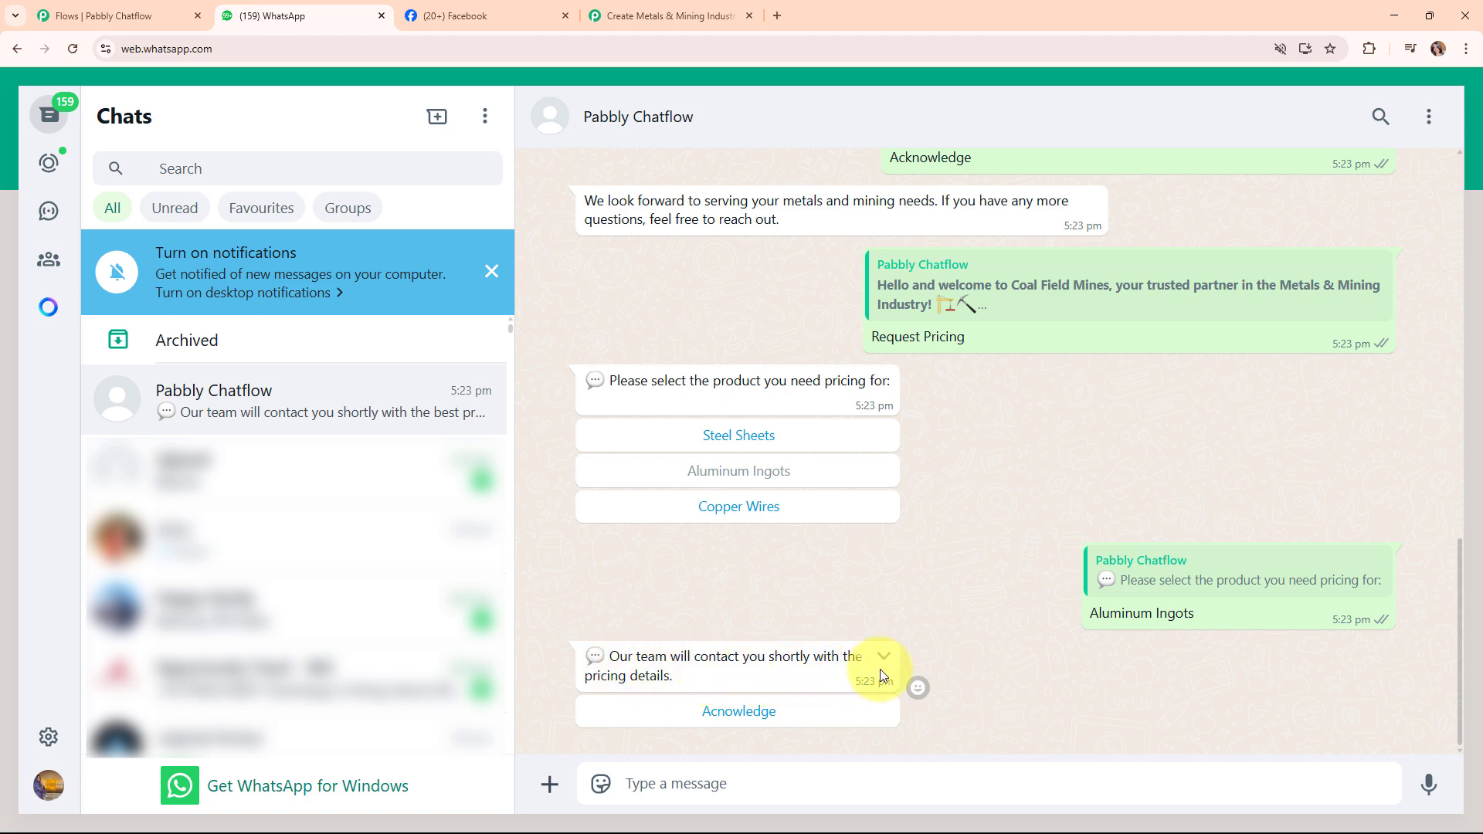
left_click(747, 724)
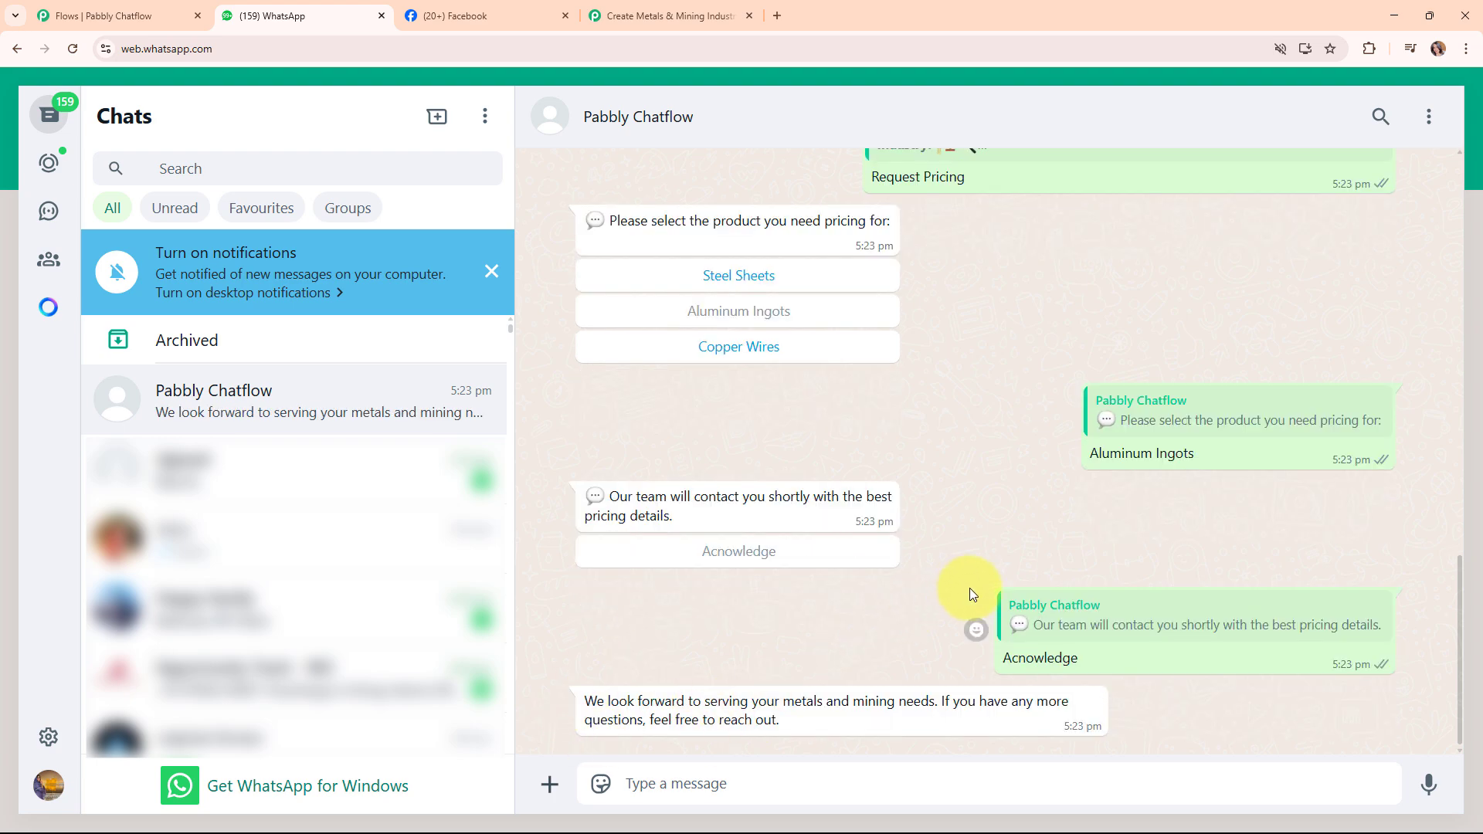
Test the contact branch by choosing Contact Us in the welcome message, acknowledge the contact details, and check the closing reply
scroll(975, 581, "up", 15)
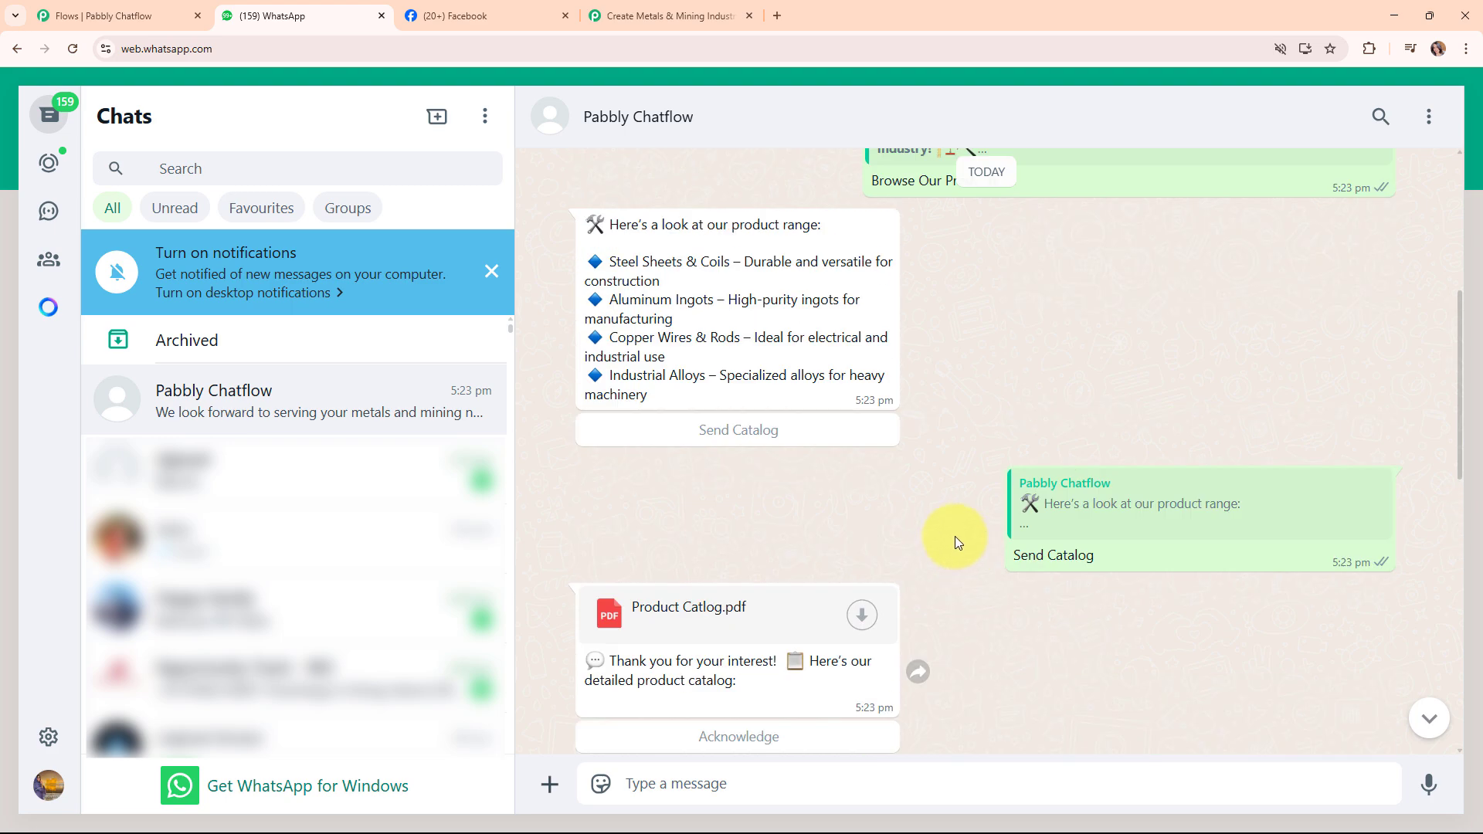
scroll(954, 535, "up", 5)
left_click(762, 374)
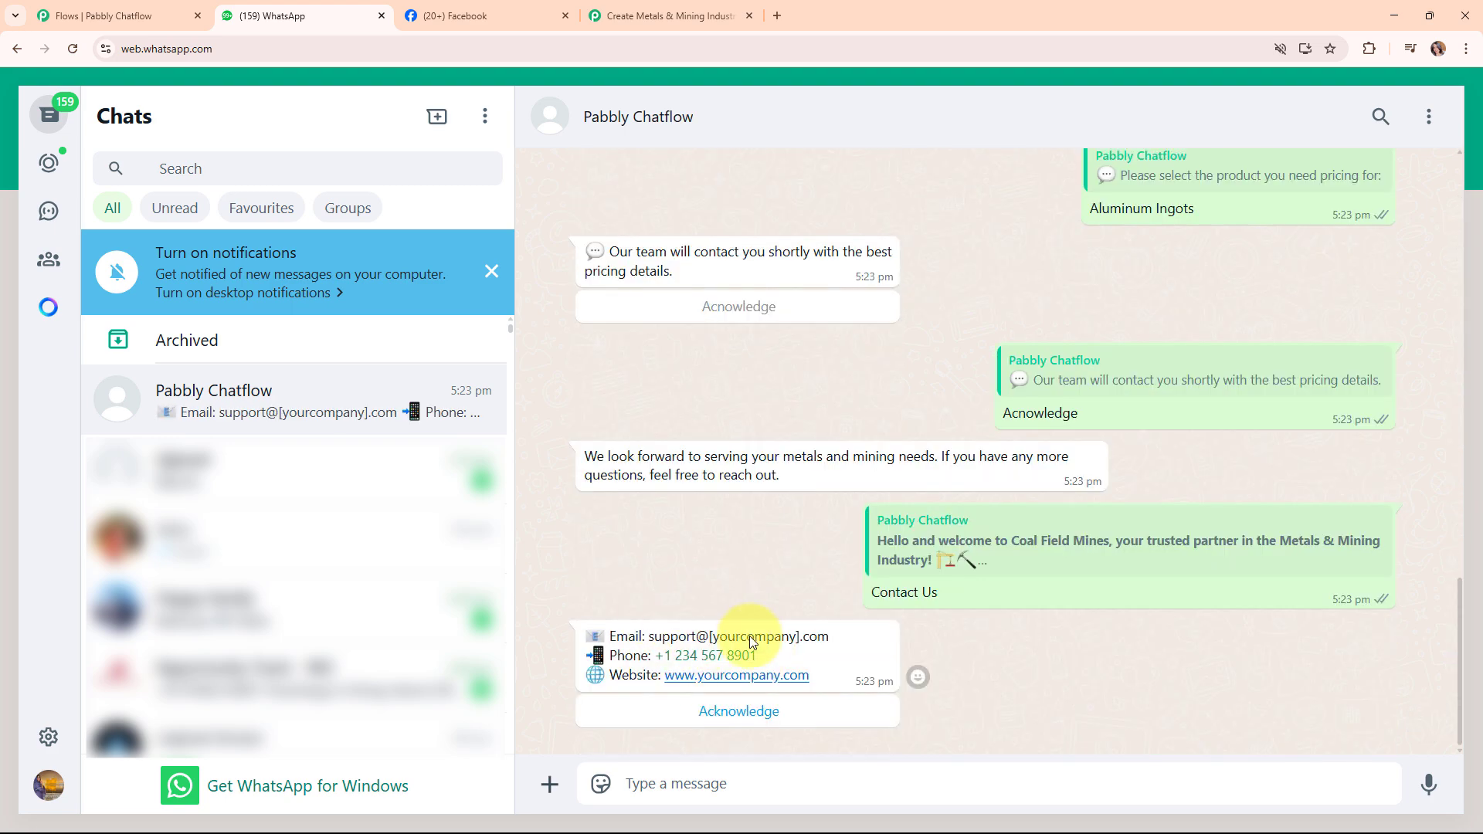
left_click(754, 717)
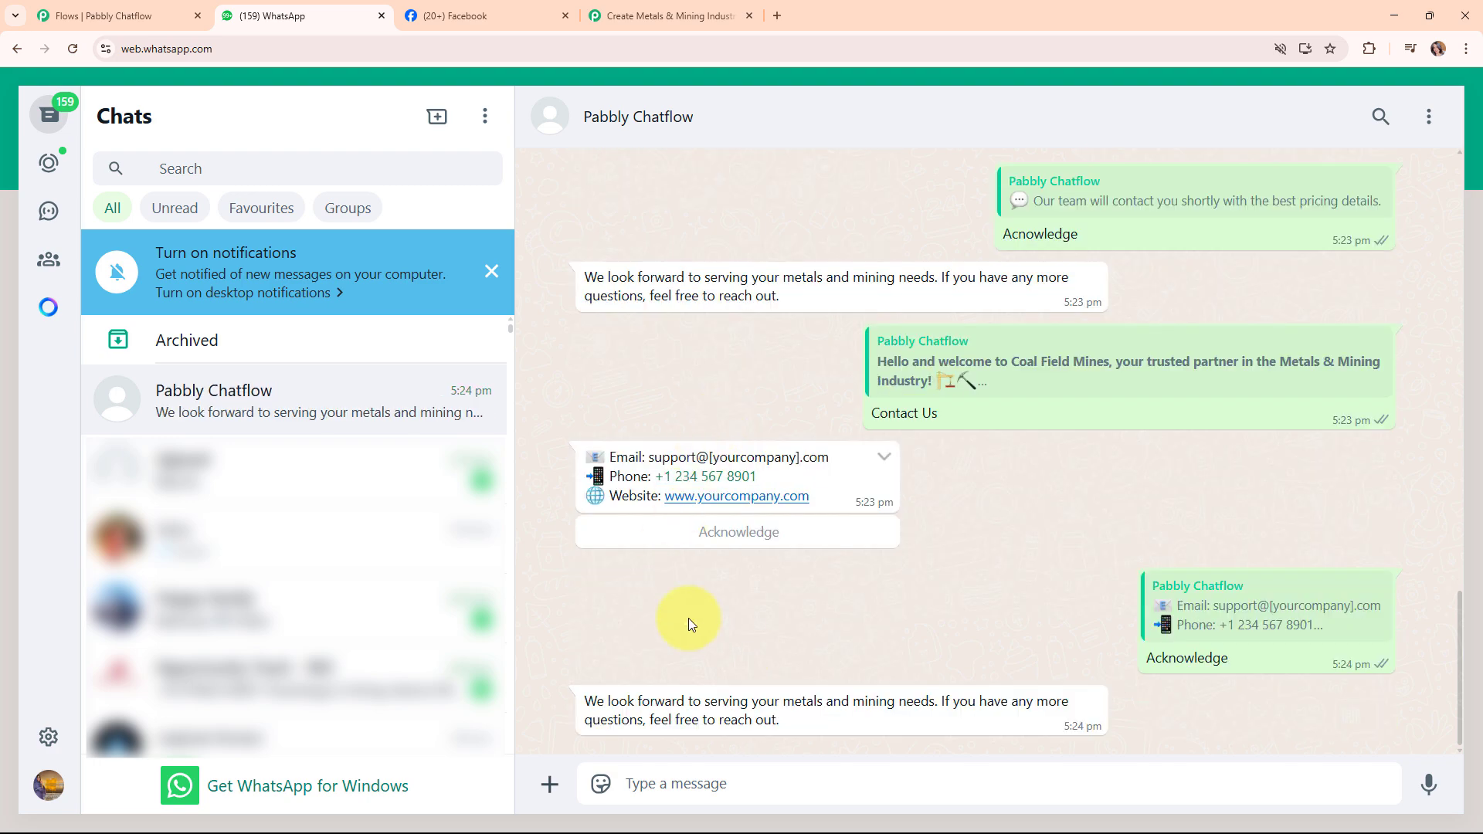
left_click_drag(581, 699, 832, 725)
left_click(864, 649)
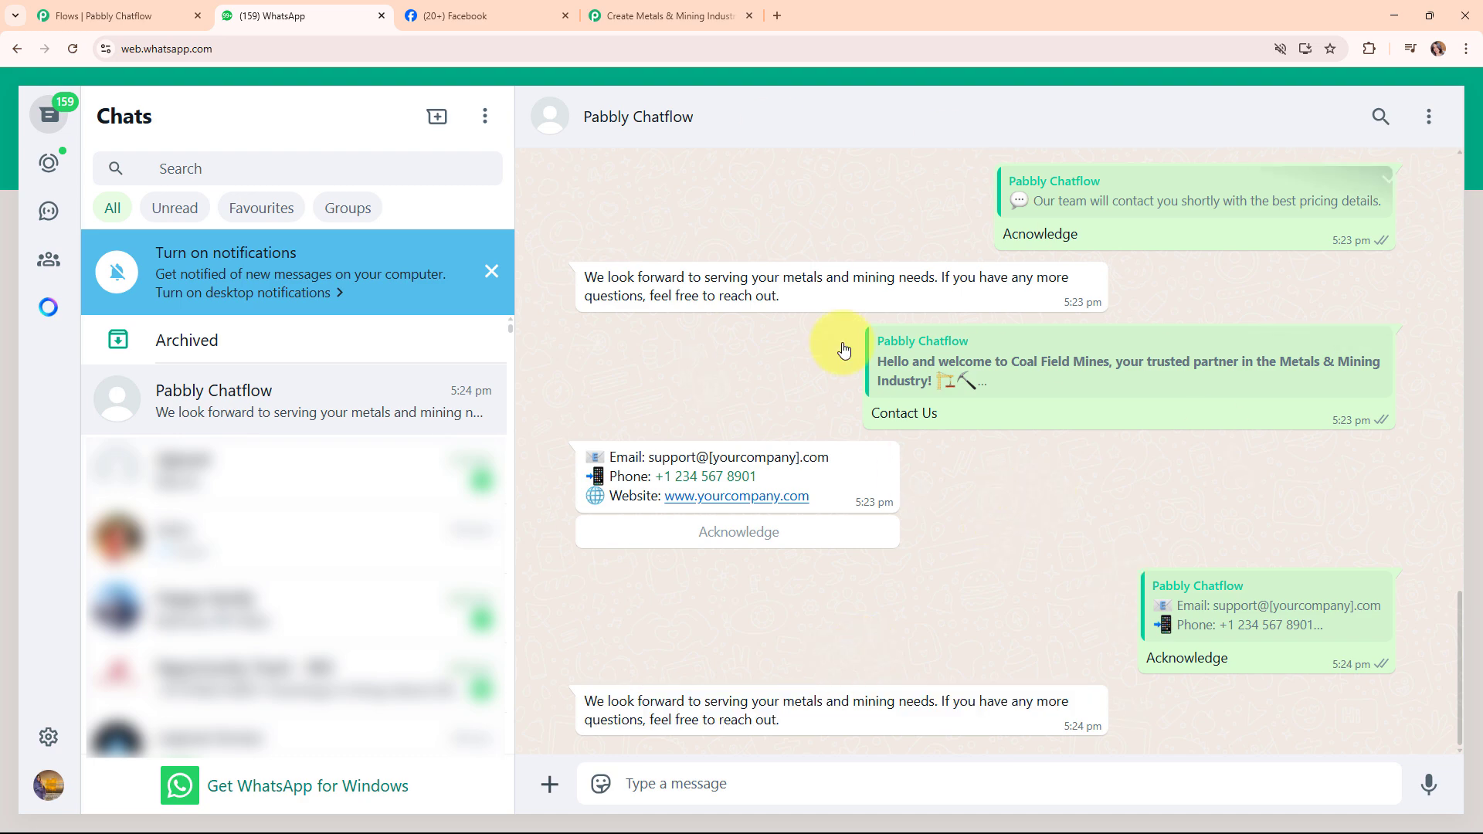
Review the Facebook Lead Ads to Pabbly Chatflow workflow in Pabbly Connect and return to the Metals & Mining Industry flow in Pabbly Chatflow
left_click(123, 22)
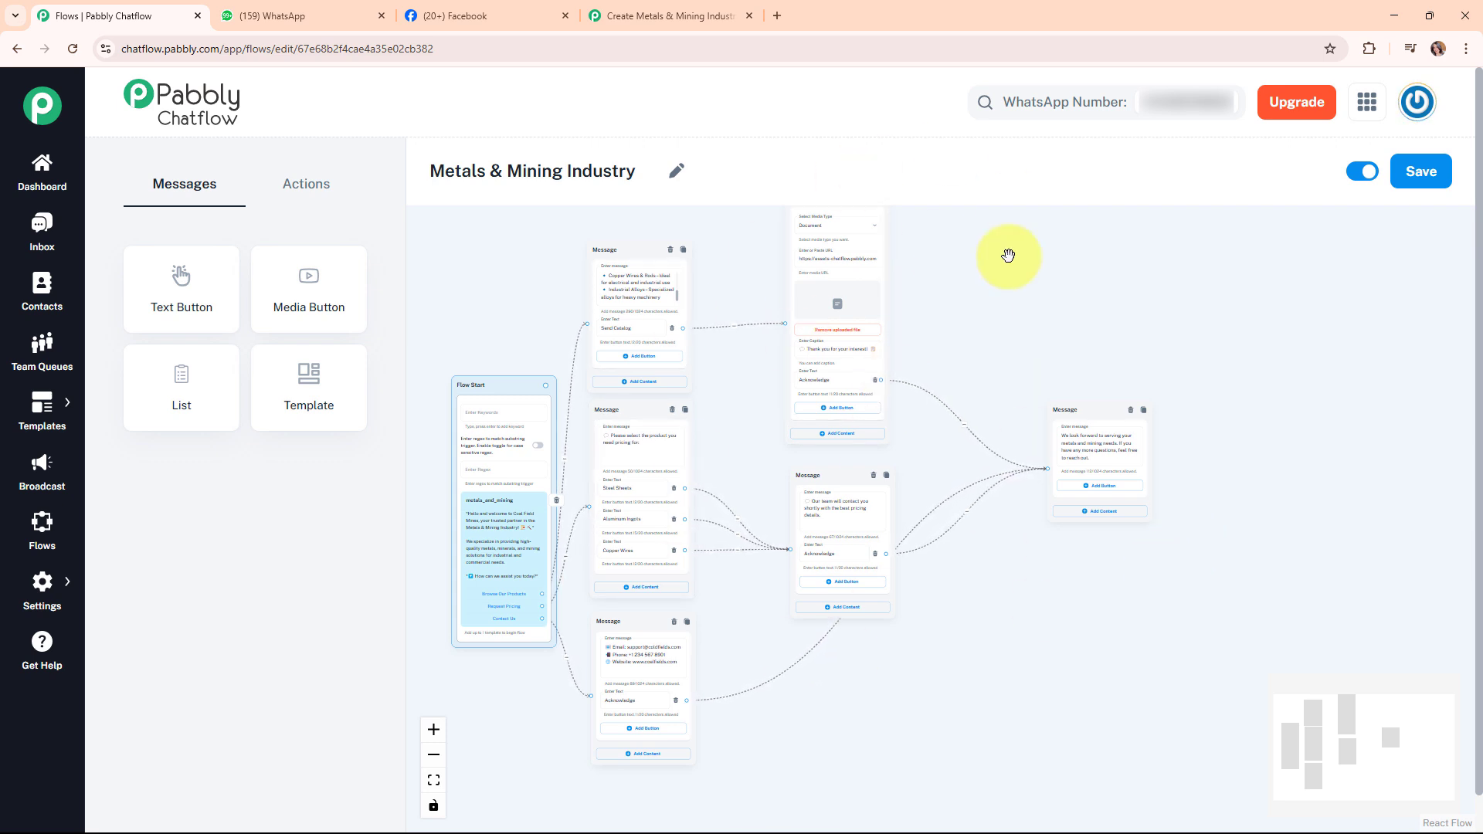
left_click(664, 17)
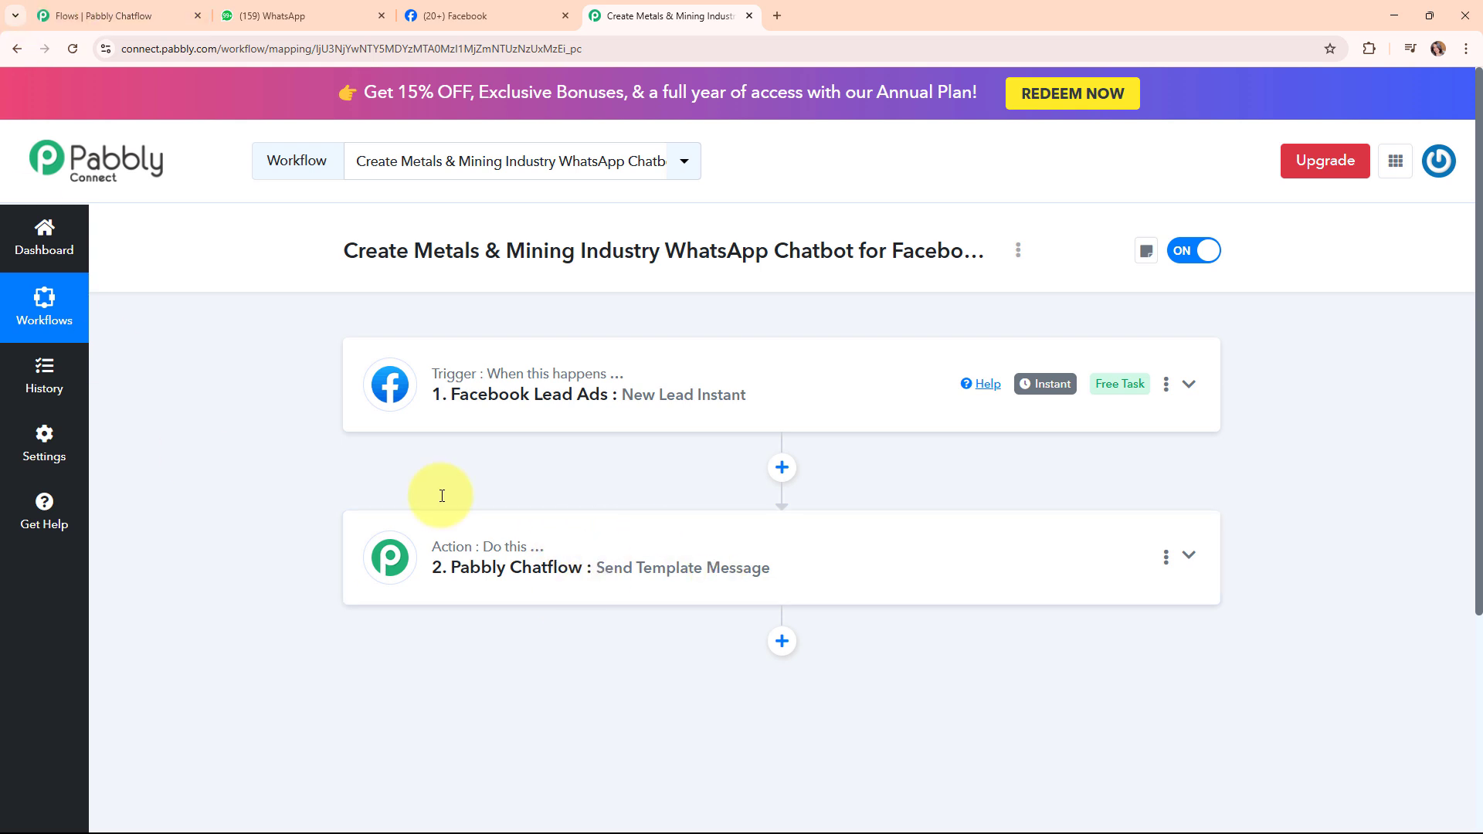
left_click(143, 14)
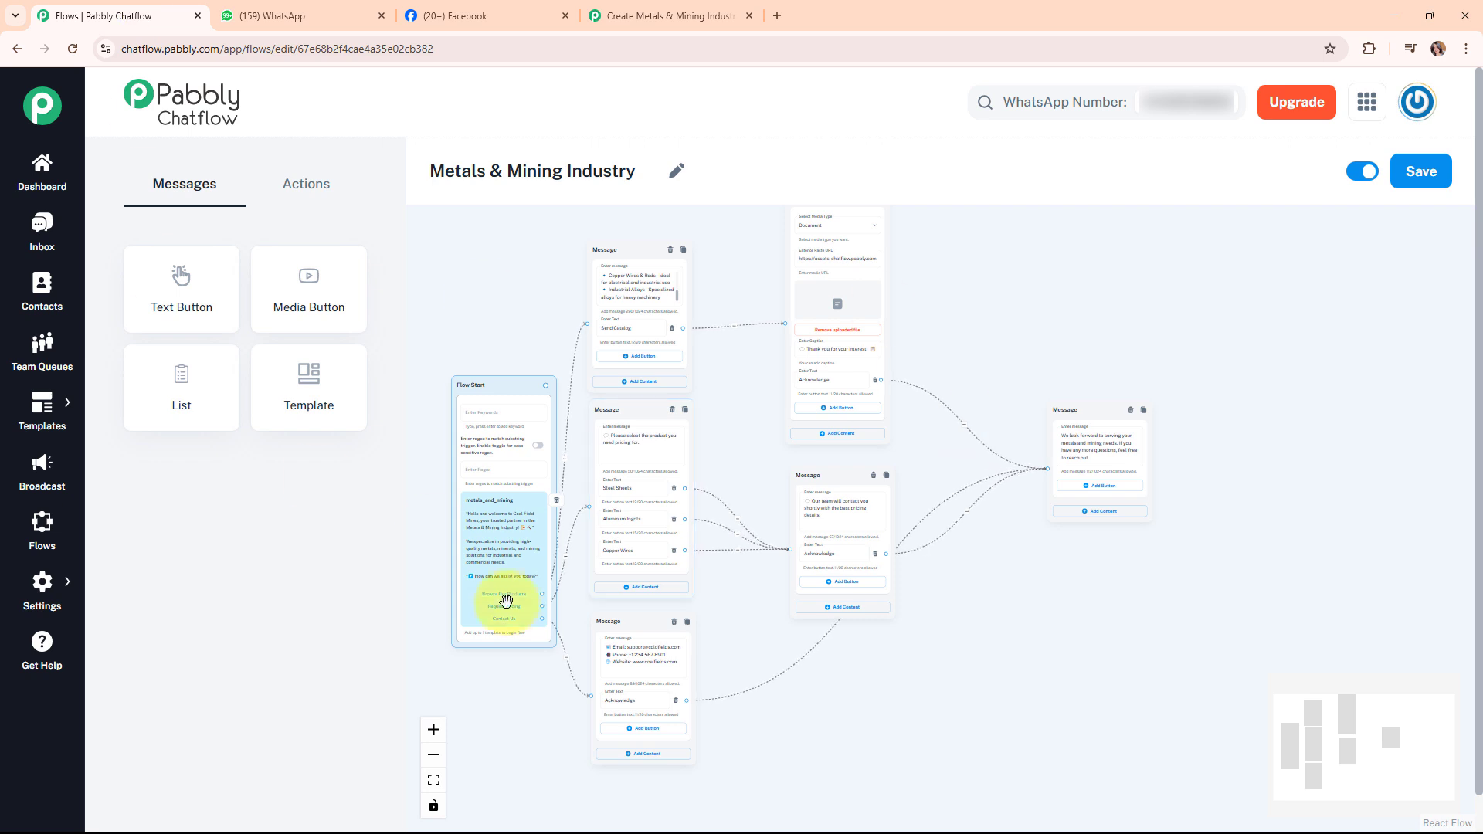